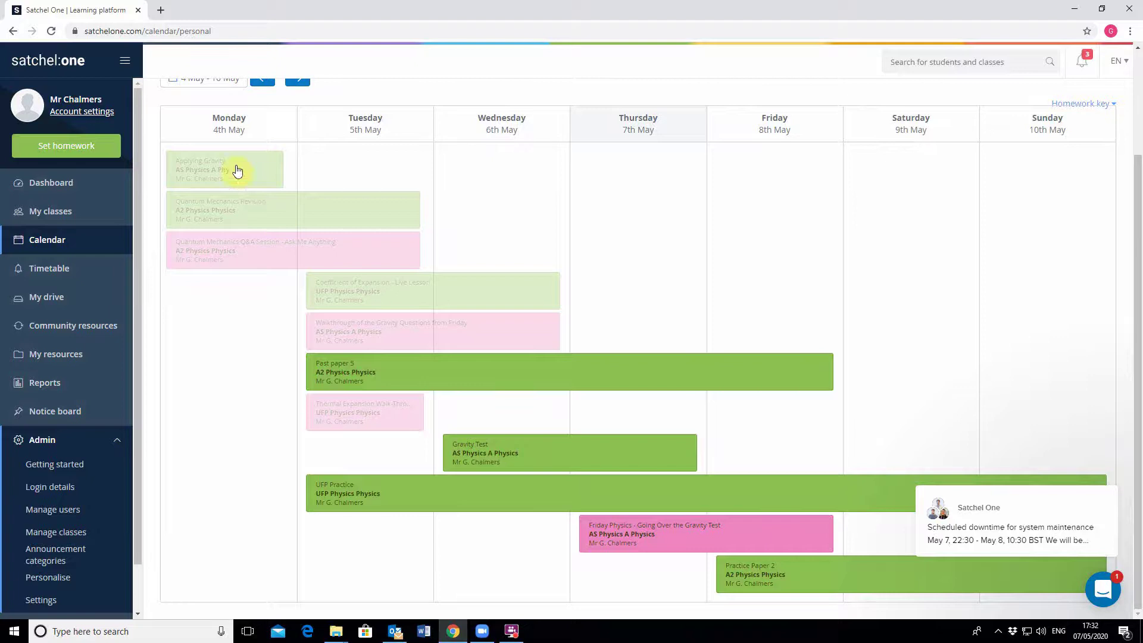
# Create a new homework assignment with the title "Paper 2 Walk-through".
pyautogui.click(75, 159)
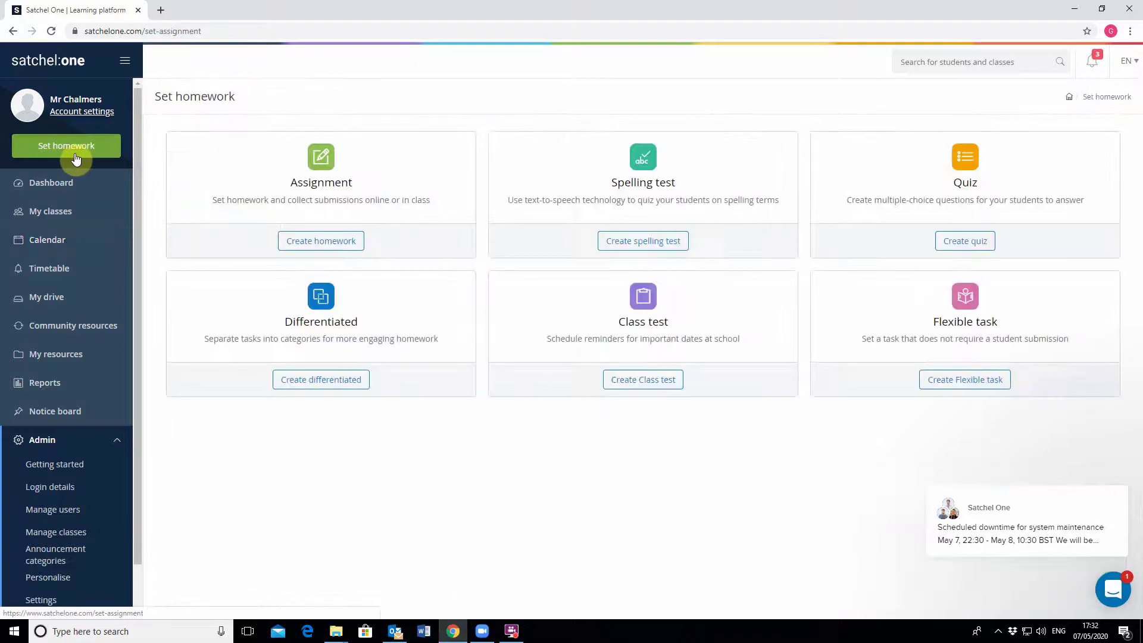
pyautogui.click(306, 244)
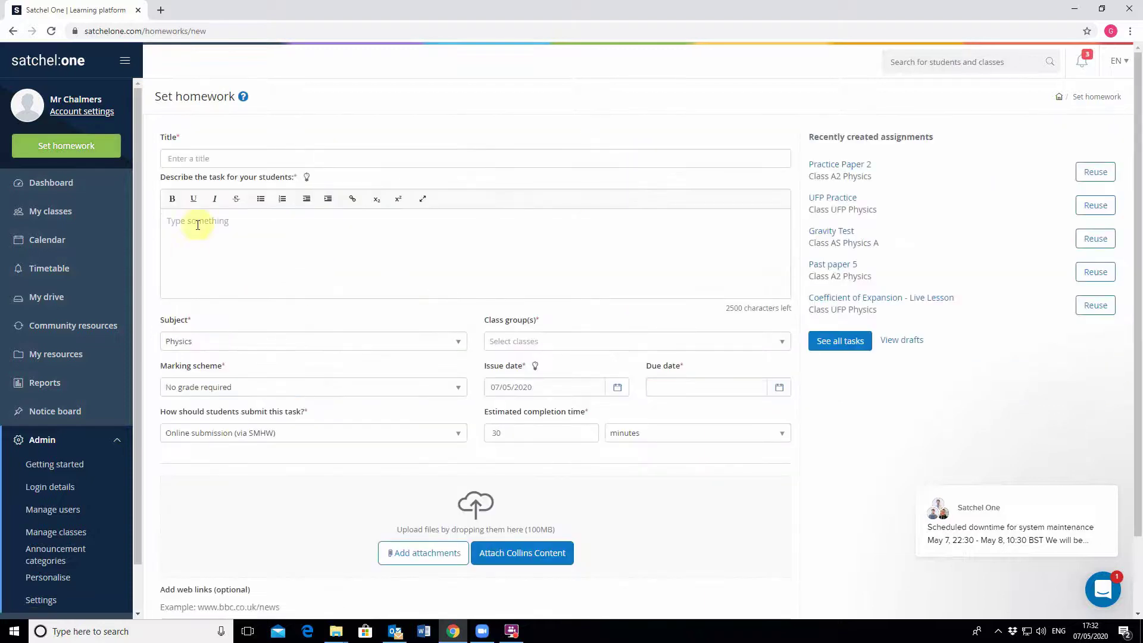
pyautogui.click(198, 157)
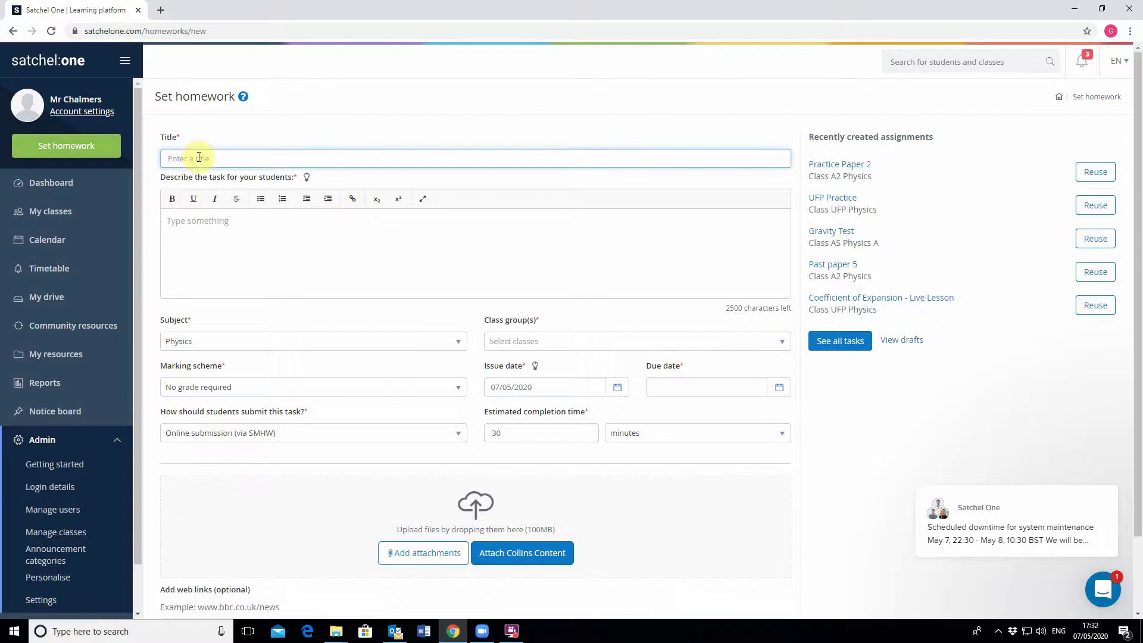
pyautogui.write('Paper 2 Walkthrough')
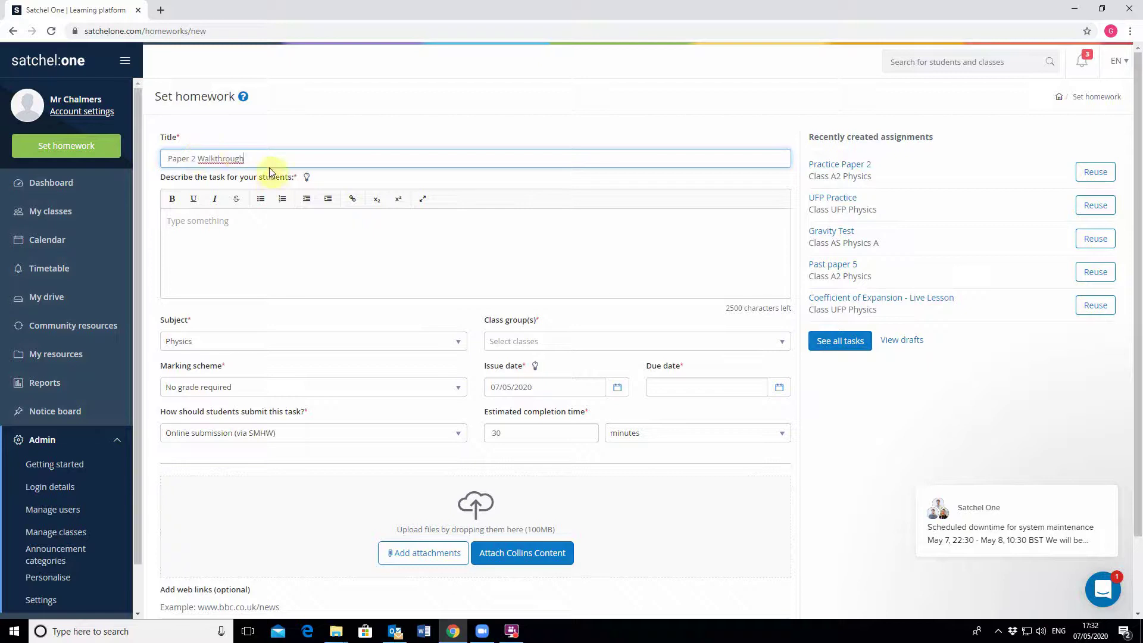
pyautogui.click(216, 158)
pyautogui.write('-')
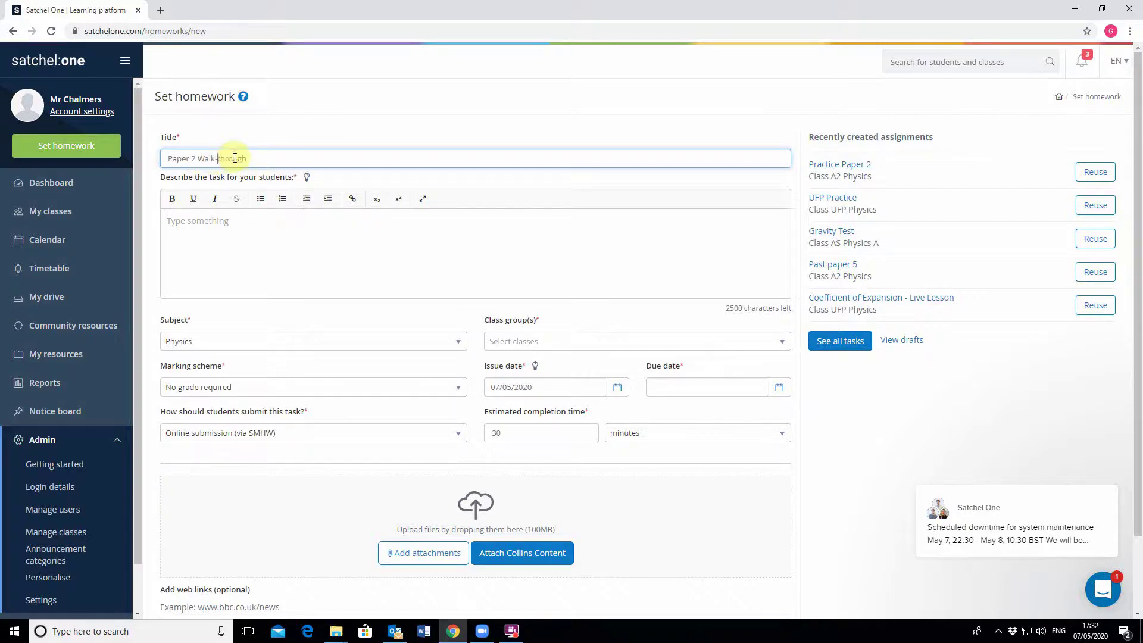
# Describe the task as "We will start with a Zoom session to feed back to you on your work with paper 2." and add a new line.
pyautogui.click(219, 224)
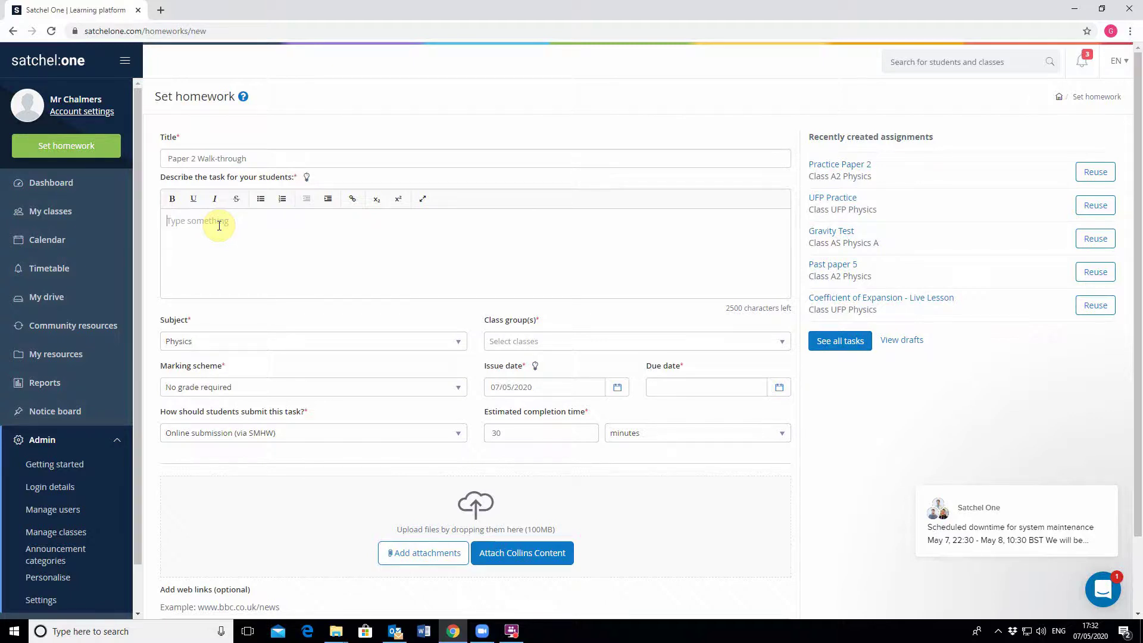
pyautogui.write('We will start with a Zoom session to')
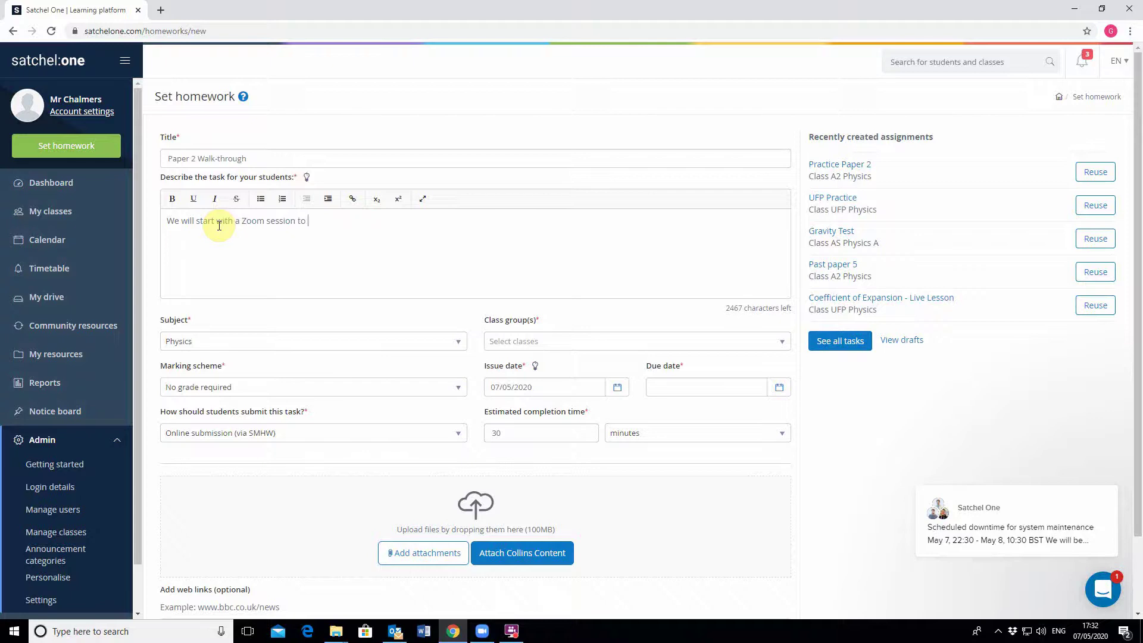
pyautogui.write(' feed back to you on your work with paper 2.')
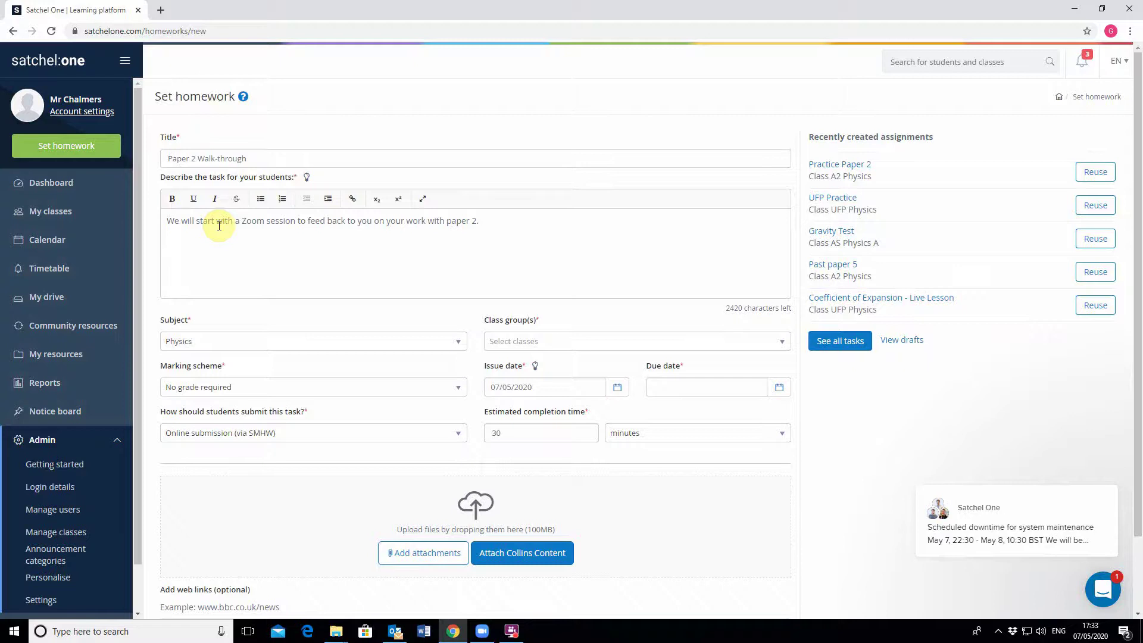
pyautogui.press('Return')
pyautogui.click(257, 248)
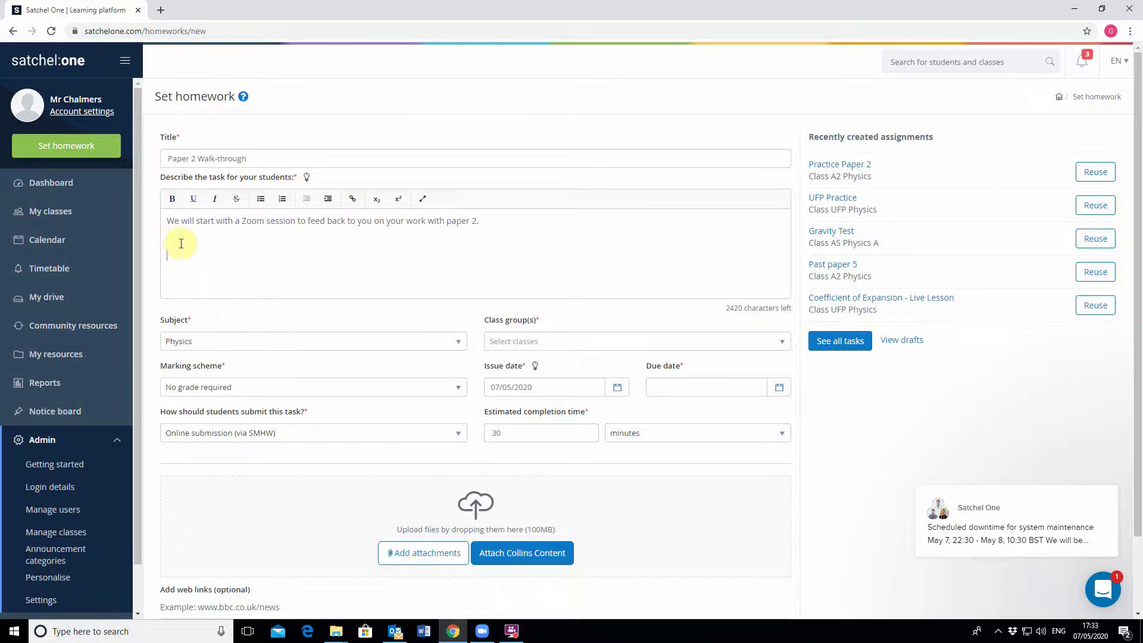
# Switch to Zoom and set up a new scheduled meeting with the topic "Paper 2 Walk-Through".
pyautogui.click(484, 632)
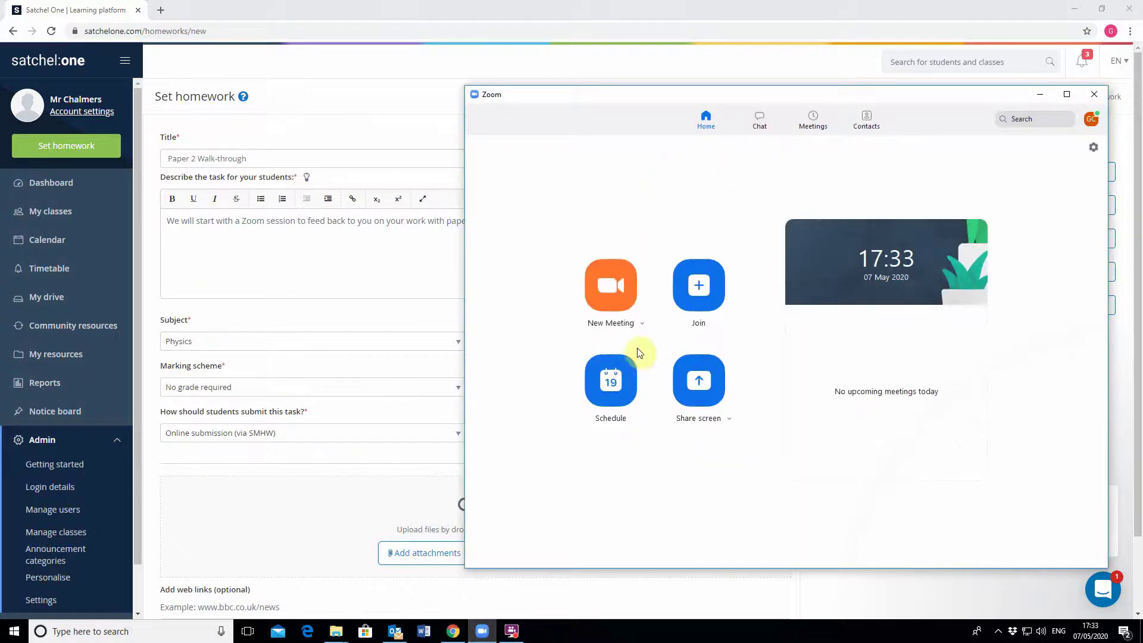
pyautogui.click(612, 391)
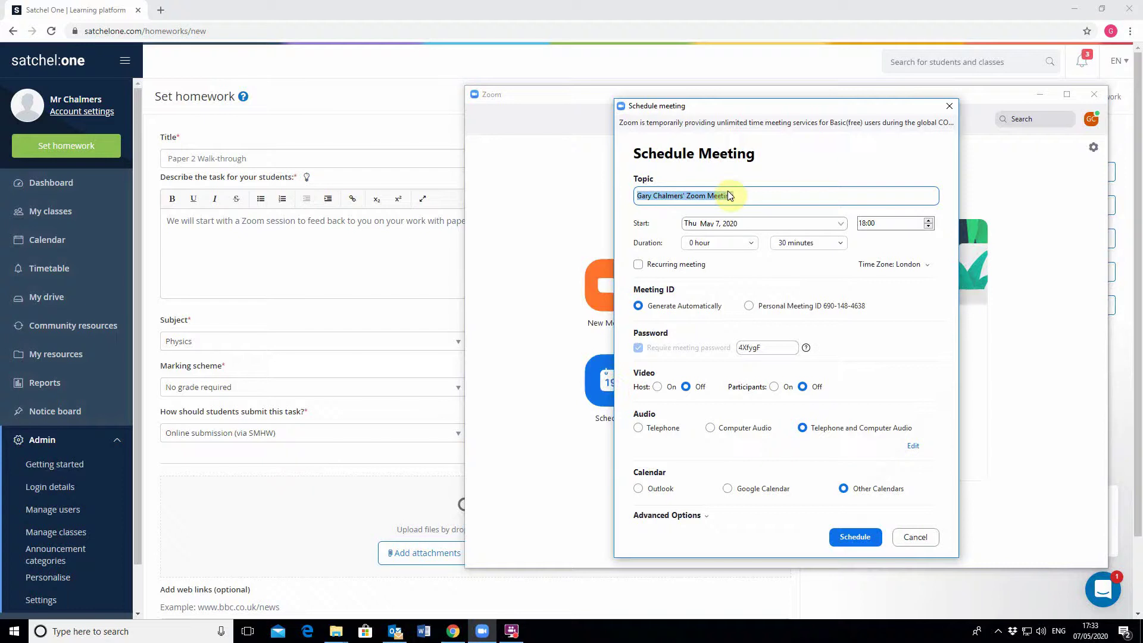
pyautogui.write('Paper 2')
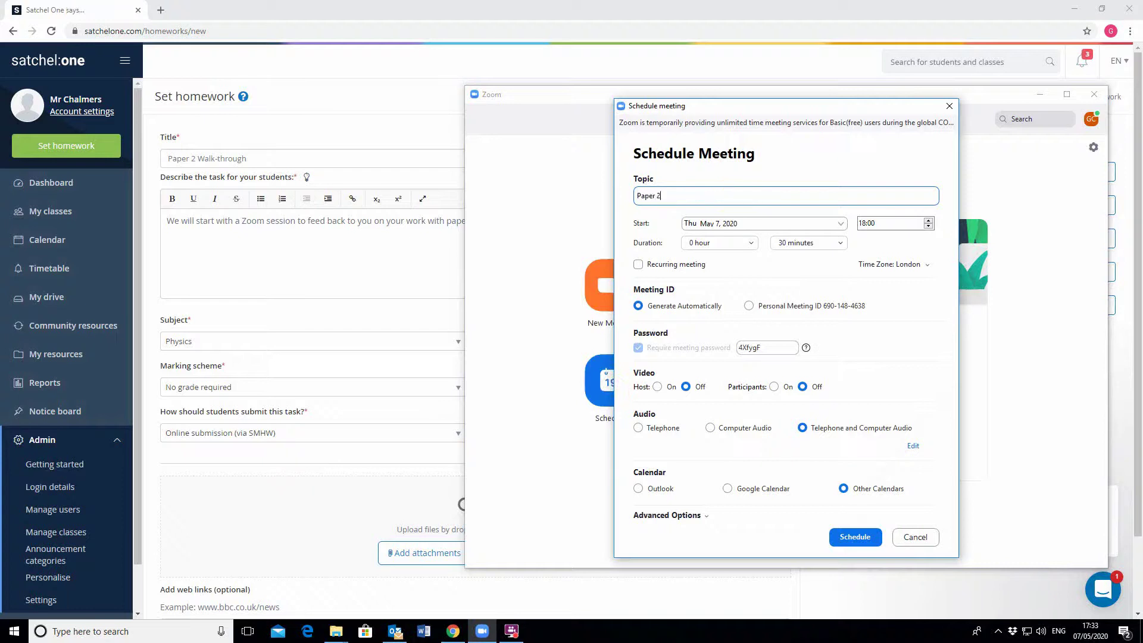
pyautogui.write(' Walk-Through')
# Set the meeting to Tuesday May 12, 2020 at 8:30 with a 30-minute duration, and schedule it.
pyautogui.click(758, 229)
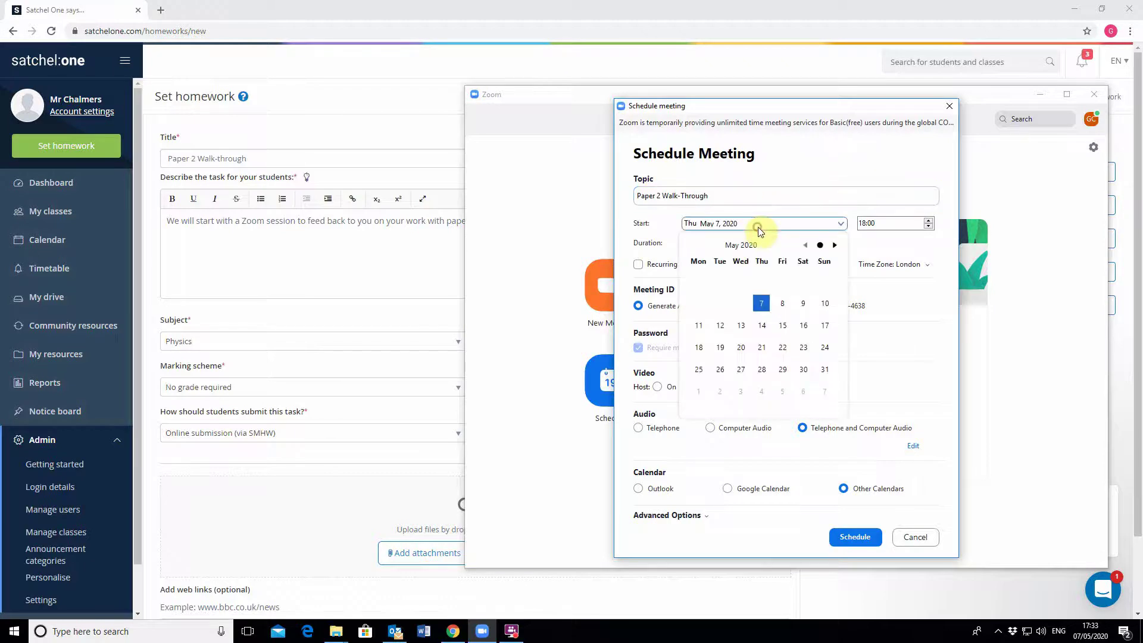
pyautogui.click(719, 325)
pyautogui.click(864, 224)
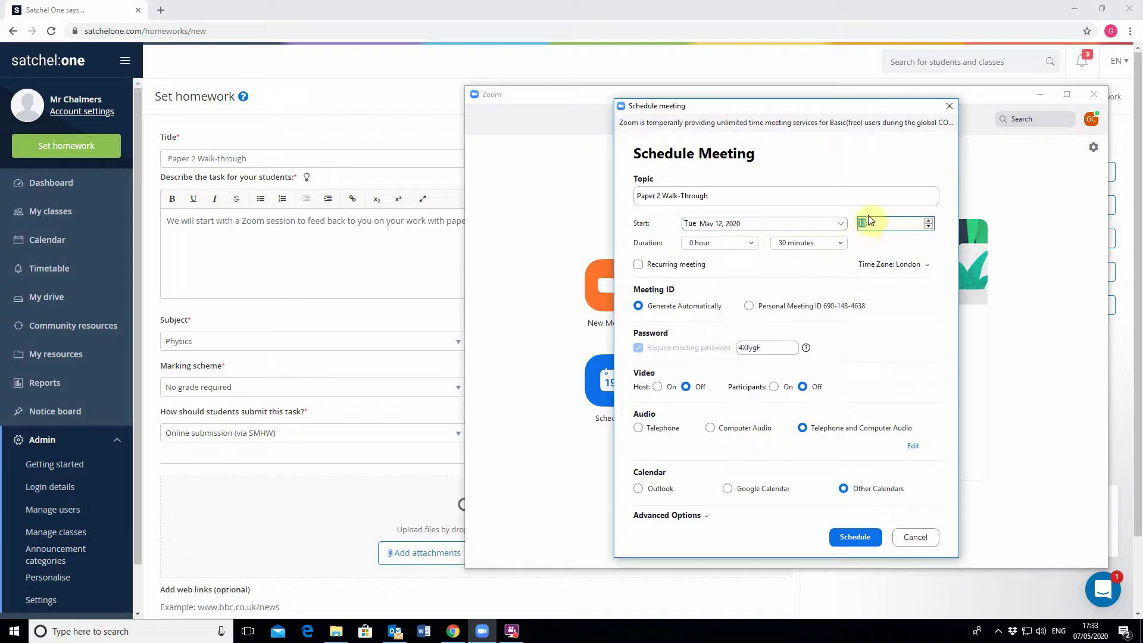
pyautogui.write('8:30')
pyautogui.click(791, 244)
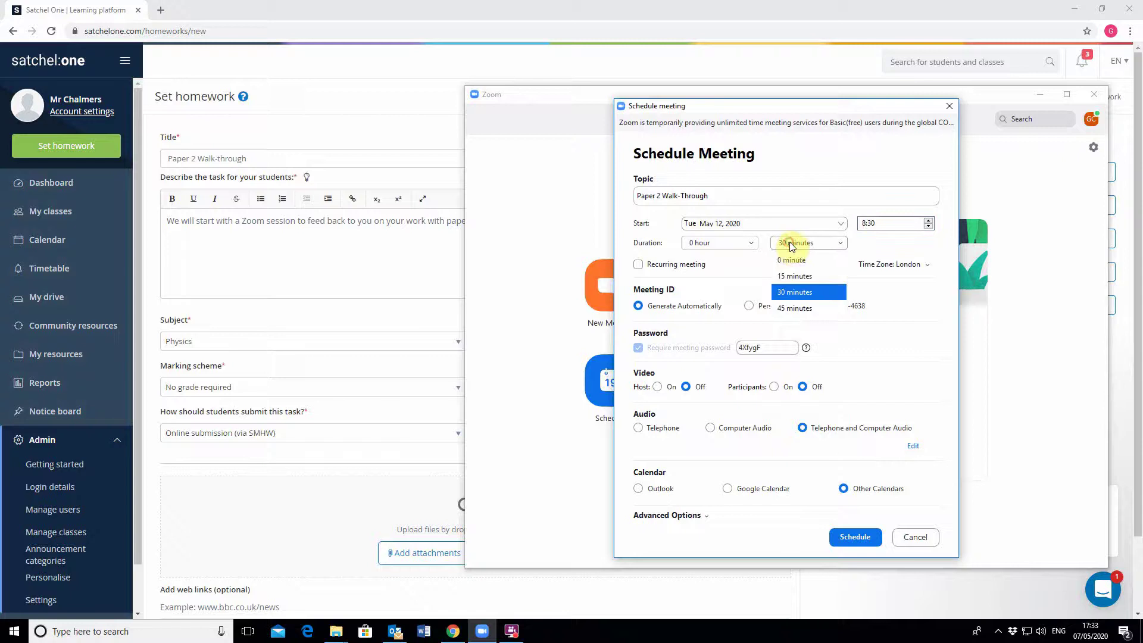
pyautogui.click(784, 291)
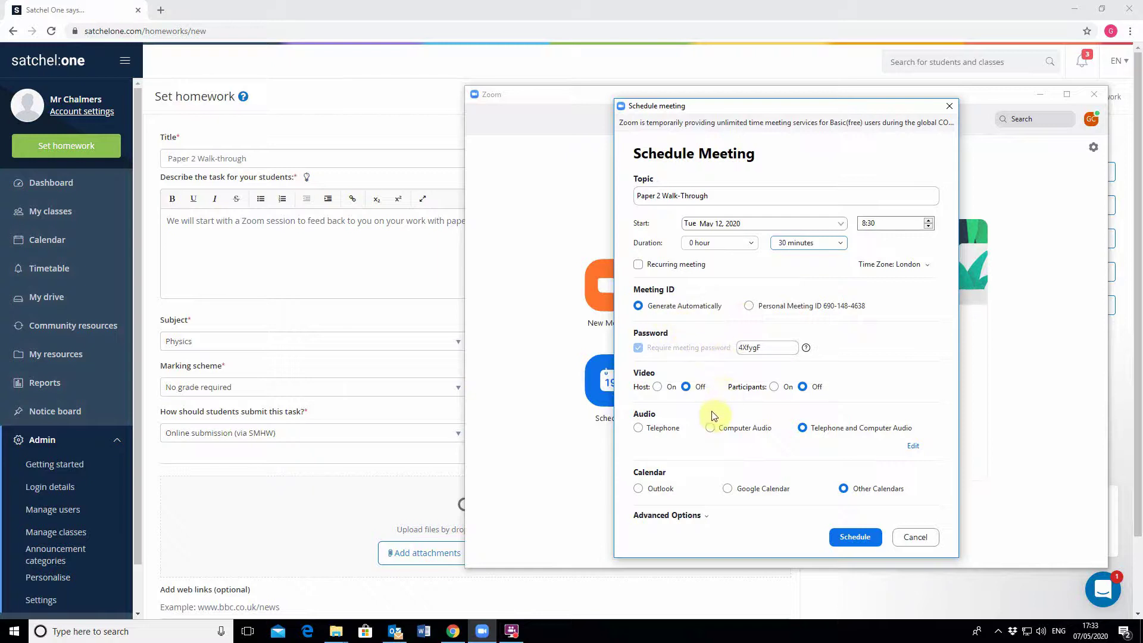
pyautogui.click(853, 538)
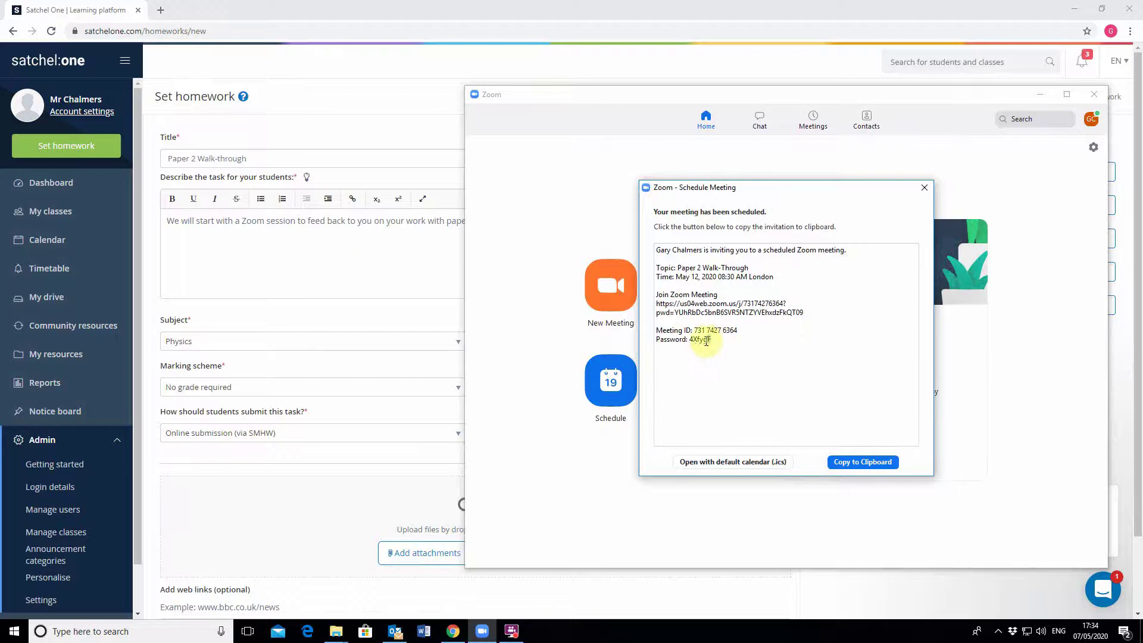
# Copy the invitation details from the topic through the meeting password and paste them into the Satchel One homework description below the opening sentence.
pyautogui.moveTo(711, 341); pyautogui.dragTo(656, 271)
pyautogui.hotkey('ctrl', 'c')
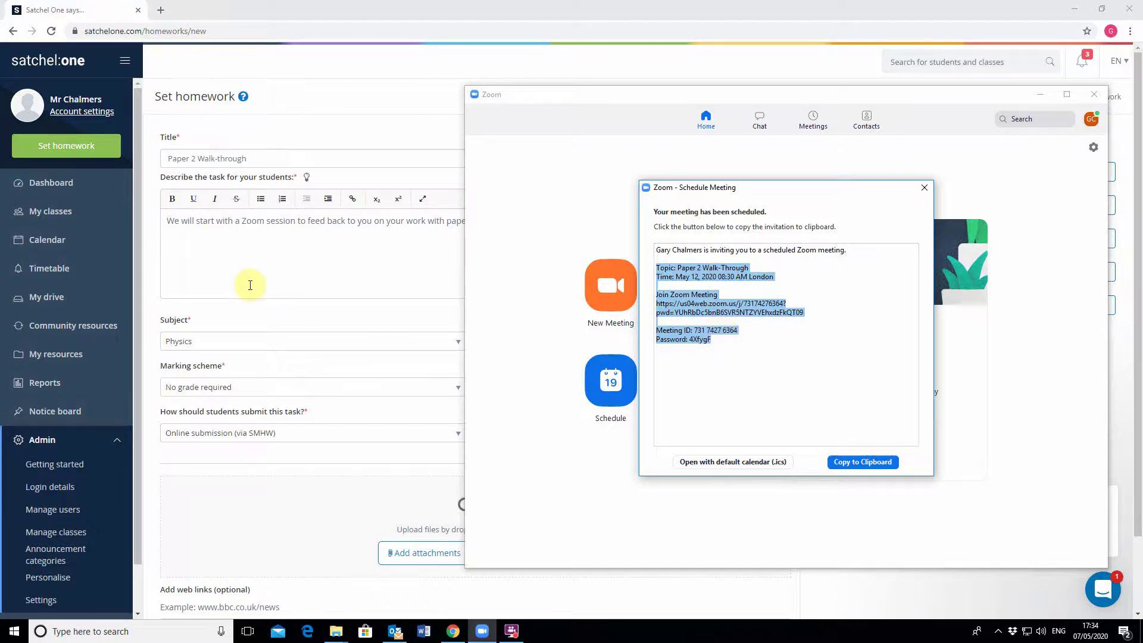
pyautogui.click(202, 244)
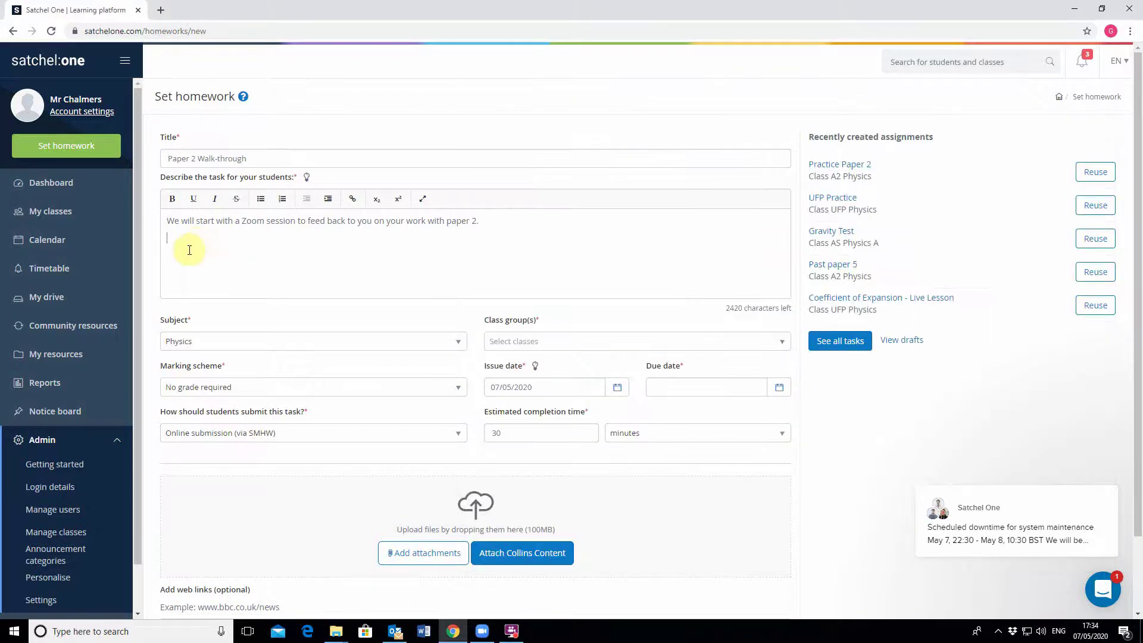
pyautogui.rightClick(188, 251)
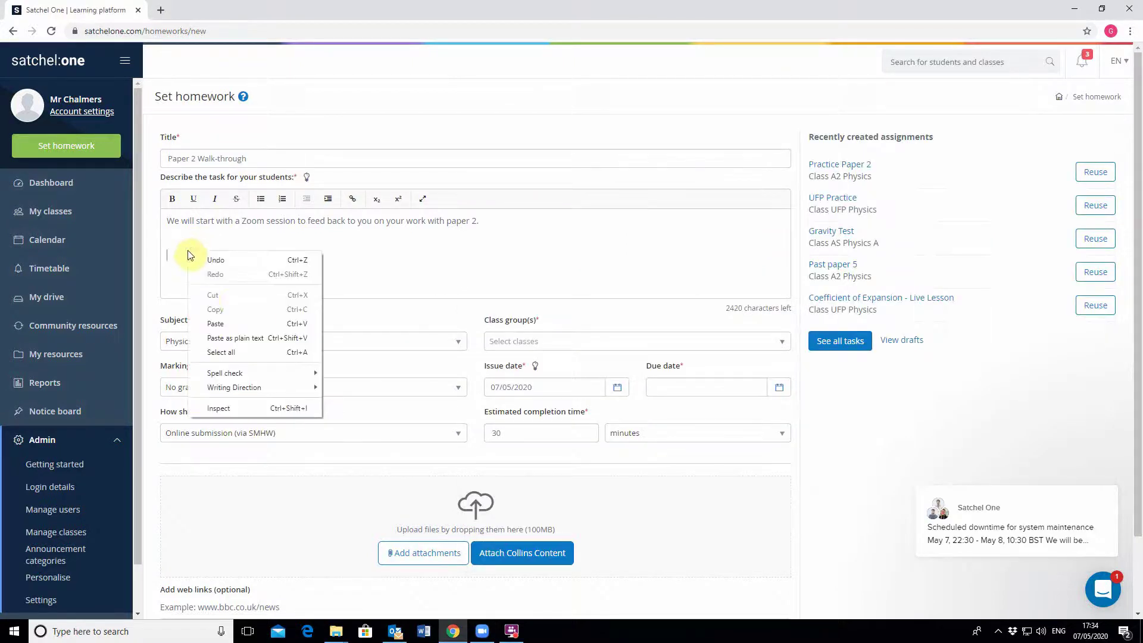
pyautogui.click(231, 324)
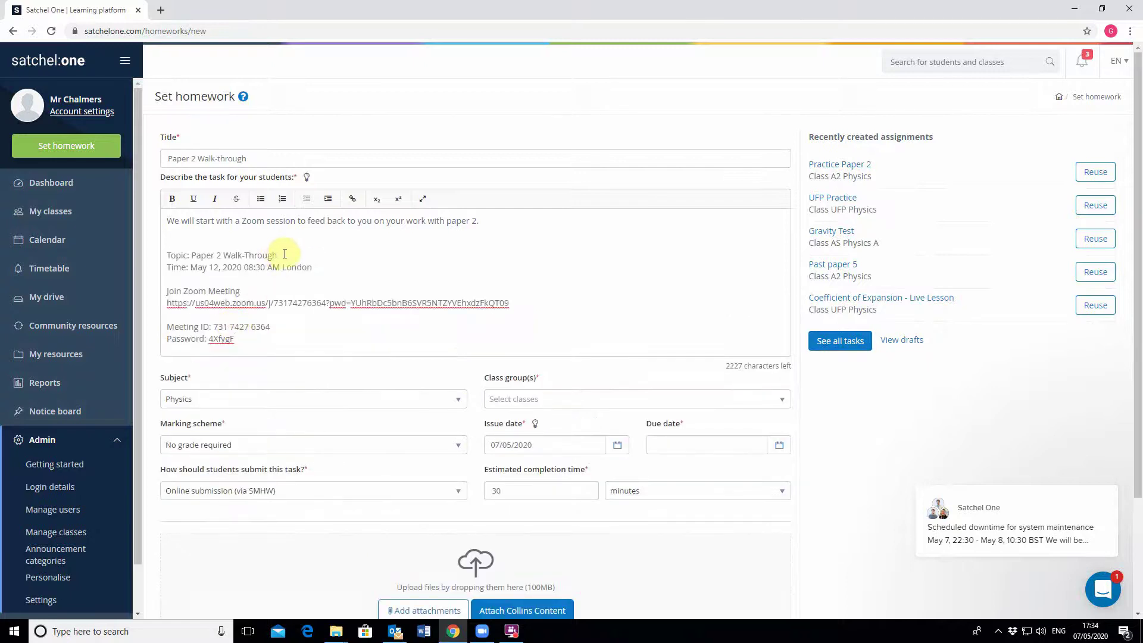
# Bold the line "Topic: Paper 2 Walk-Through" and the date and time "May 12, 2020 08:30" in the description.
pyautogui.moveTo(278, 254); pyautogui.dragTo(168, 257)
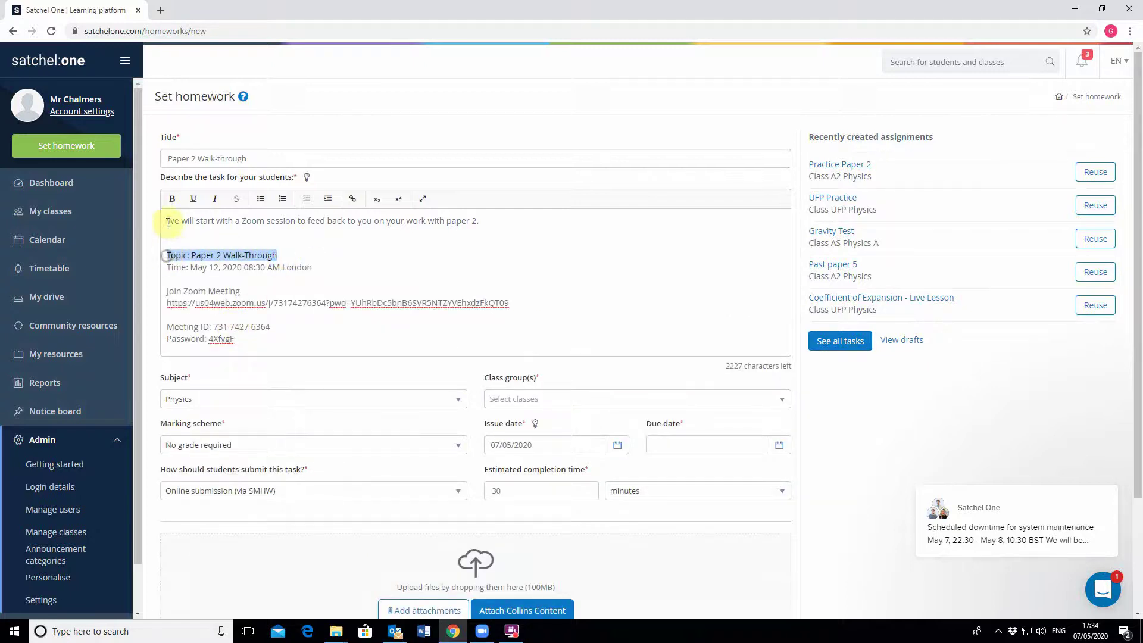
pyautogui.click(172, 198)
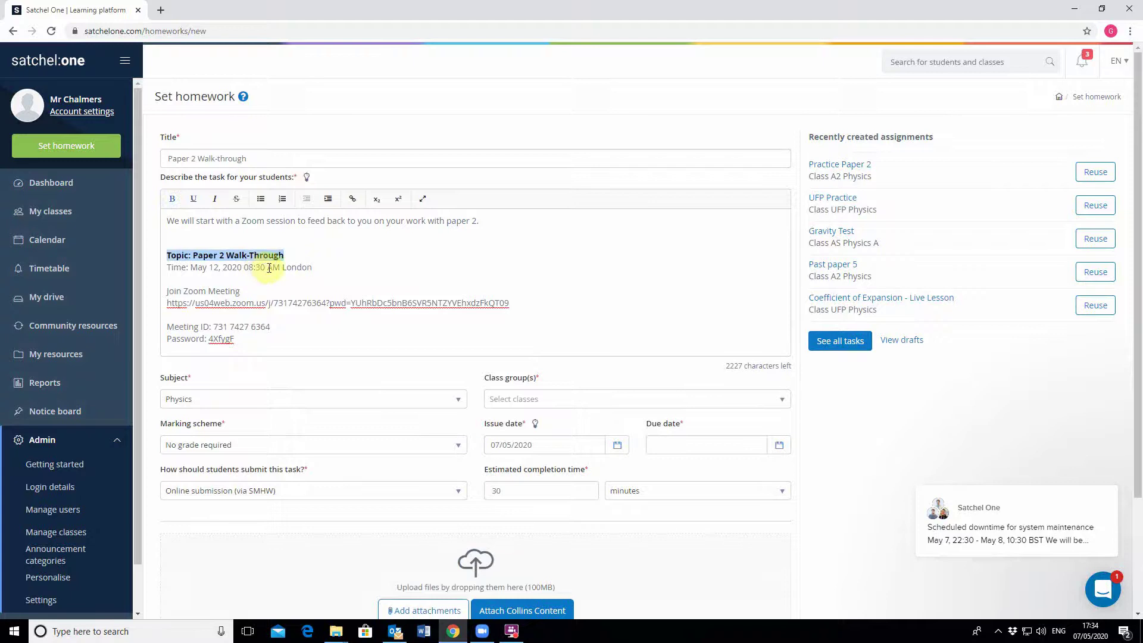
pyautogui.moveTo(266, 268); pyautogui.dragTo(190, 267)
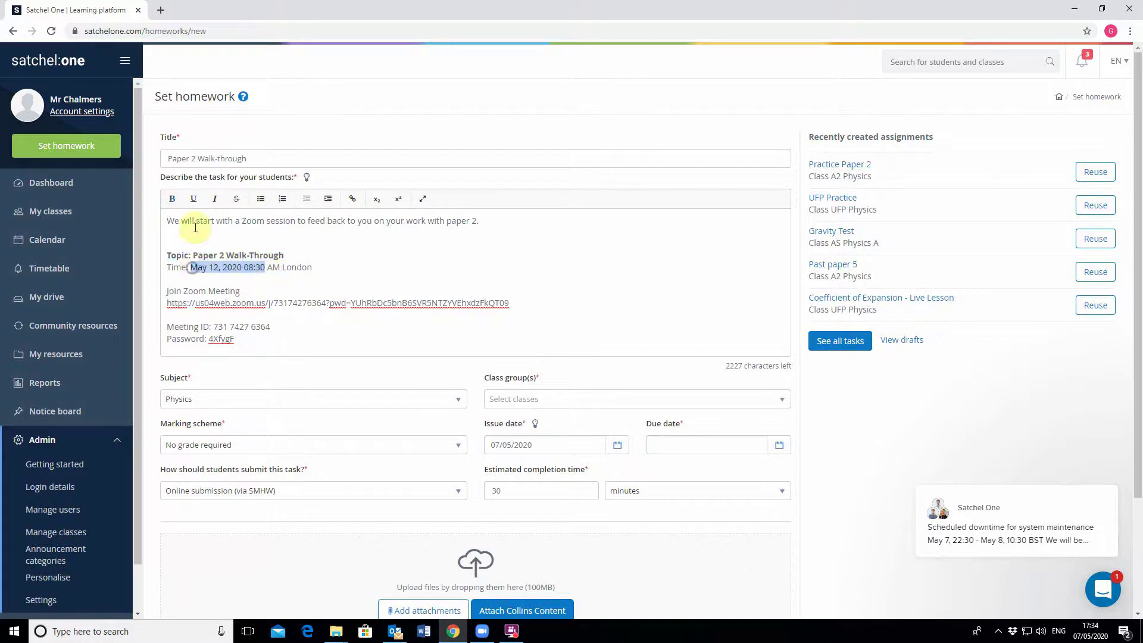
pyautogui.click(172, 198)
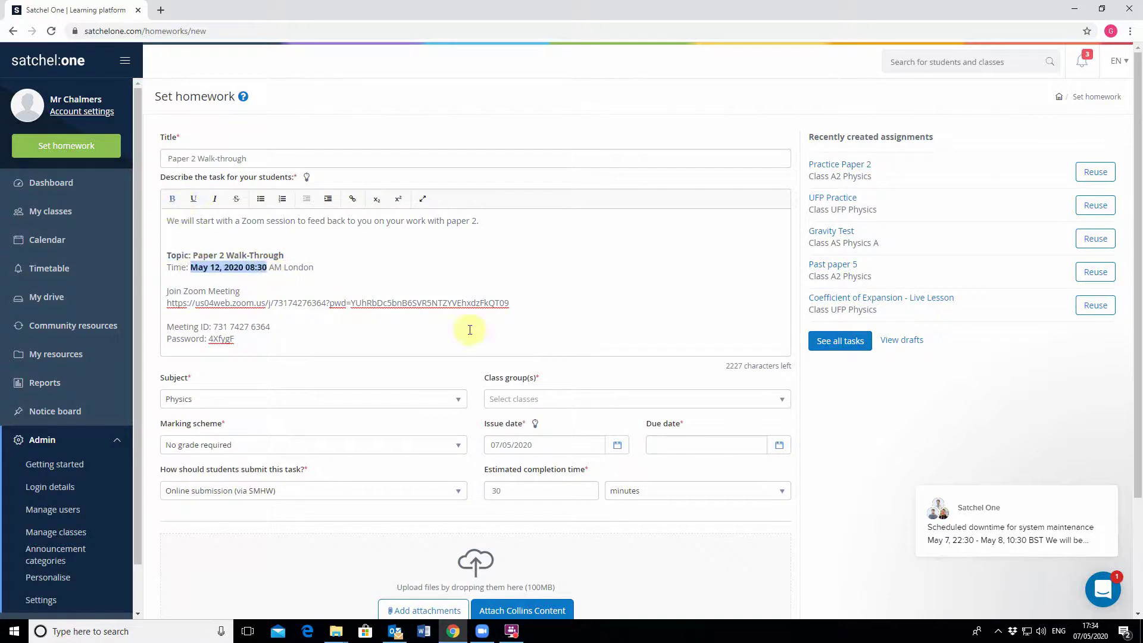
# Turn the Zoom join address, with its embedded meeting password, into a hyperlink to that same address.
pyautogui.moveTo(509, 303); pyautogui.dragTo(164, 303)
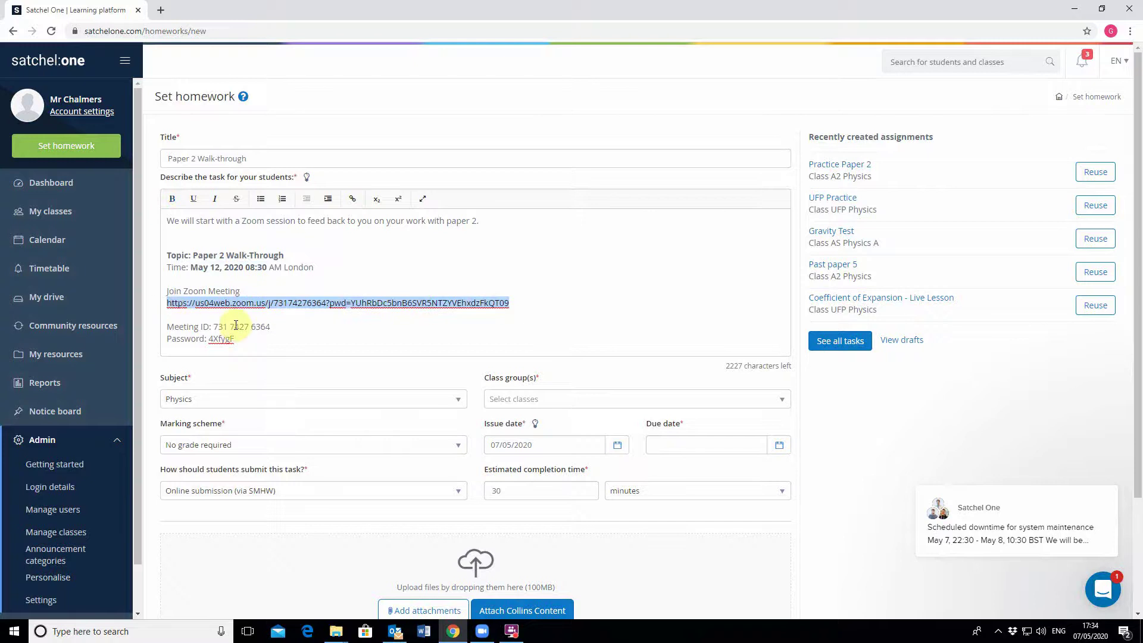
pyautogui.rightClick(309, 304)
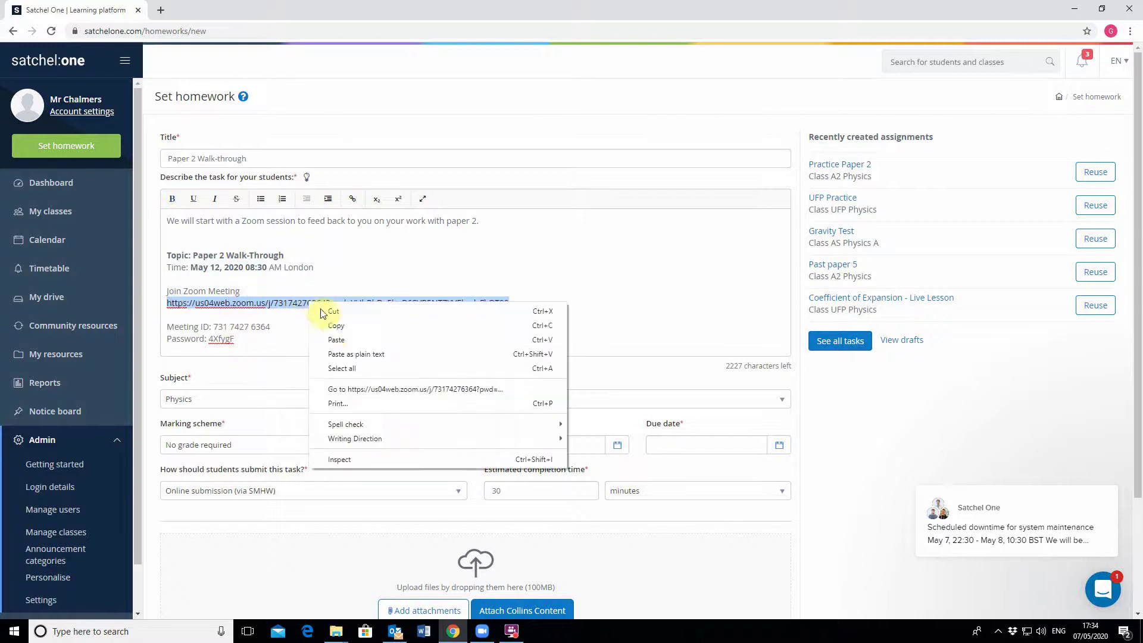
pyautogui.click(333, 326)
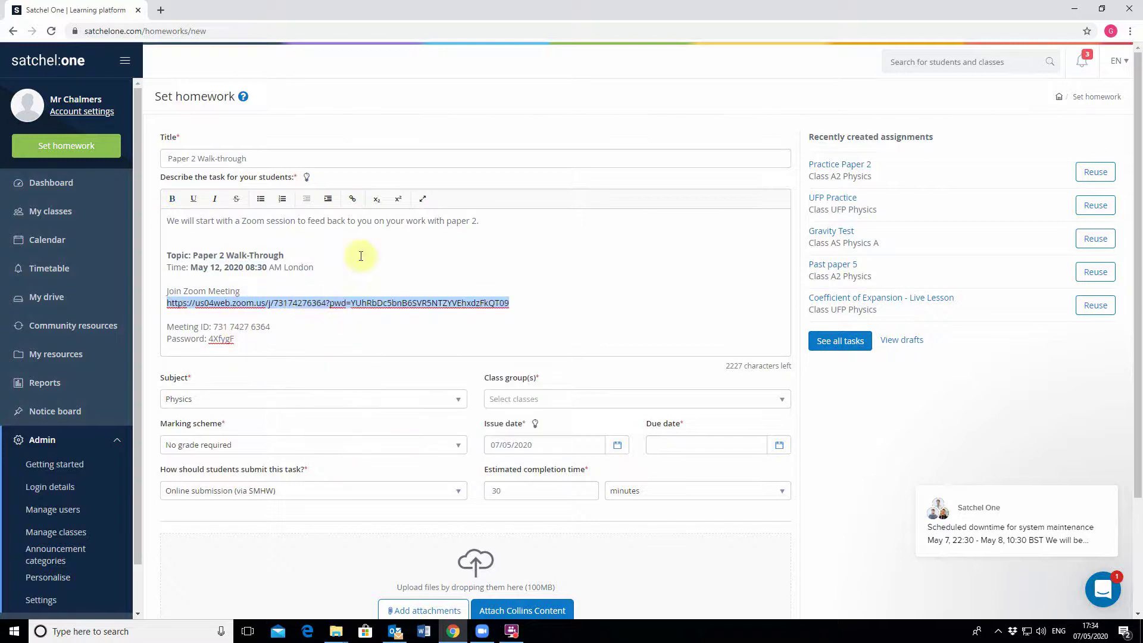
pyautogui.click(353, 202)
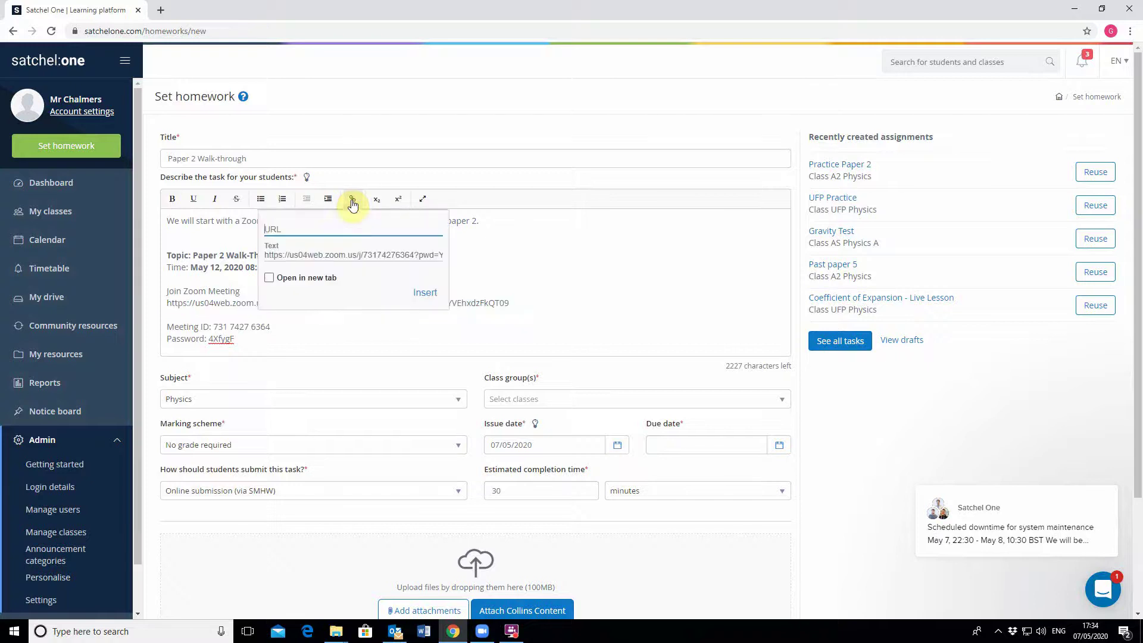
pyautogui.rightClick(331, 228)
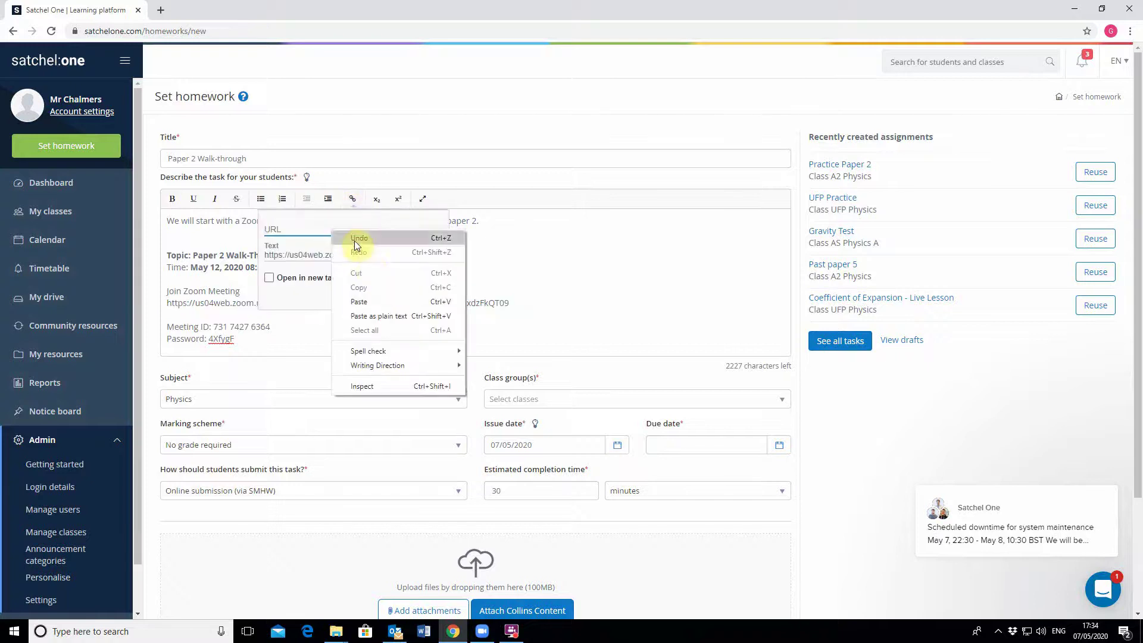
pyautogui.click(371, 301)
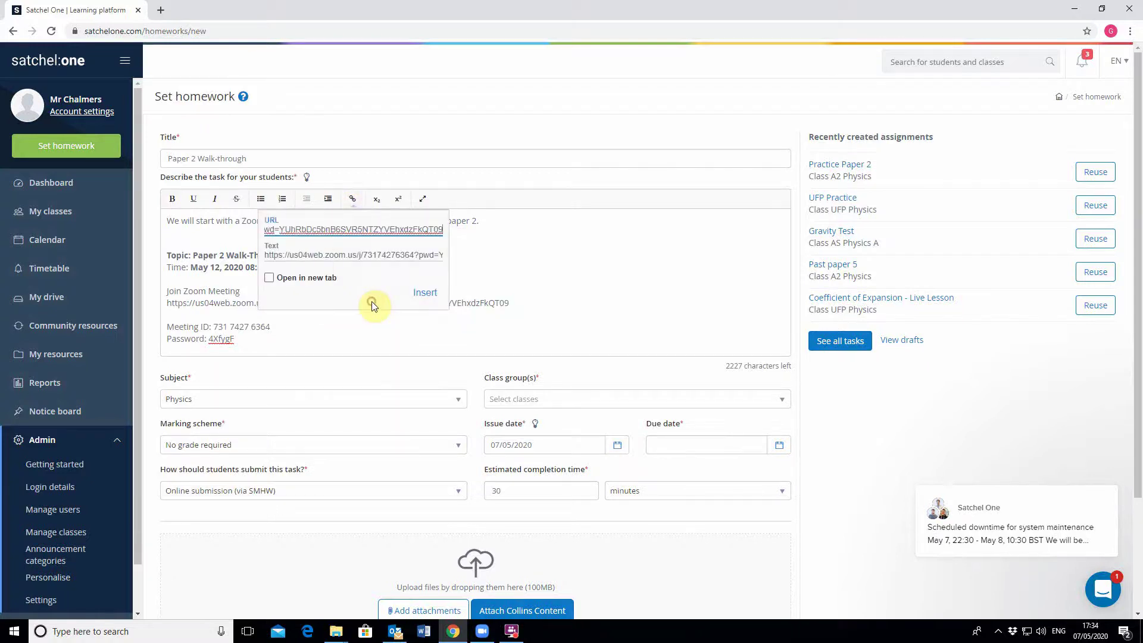
pyautogui.click(425, 293)
# Below the meeting password, add the line "Afterwards, go over the corrections that I have just shown you - Q&A session (ask me anything) at 11:15am".
pyautogui.click(272, 327)
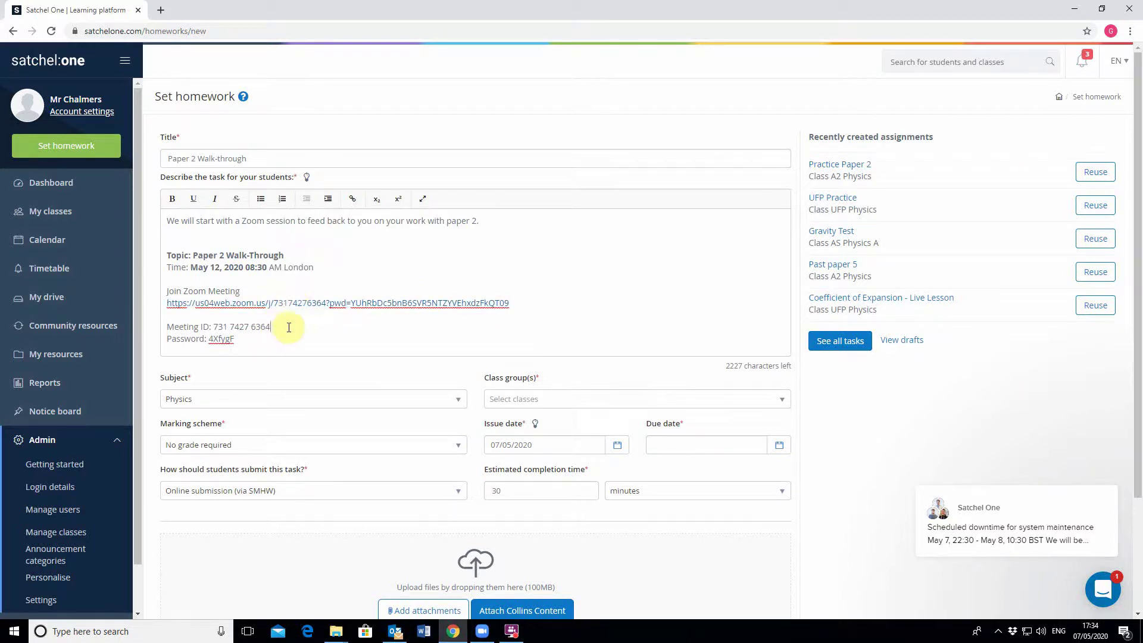
pyautogui.click(245, 341)
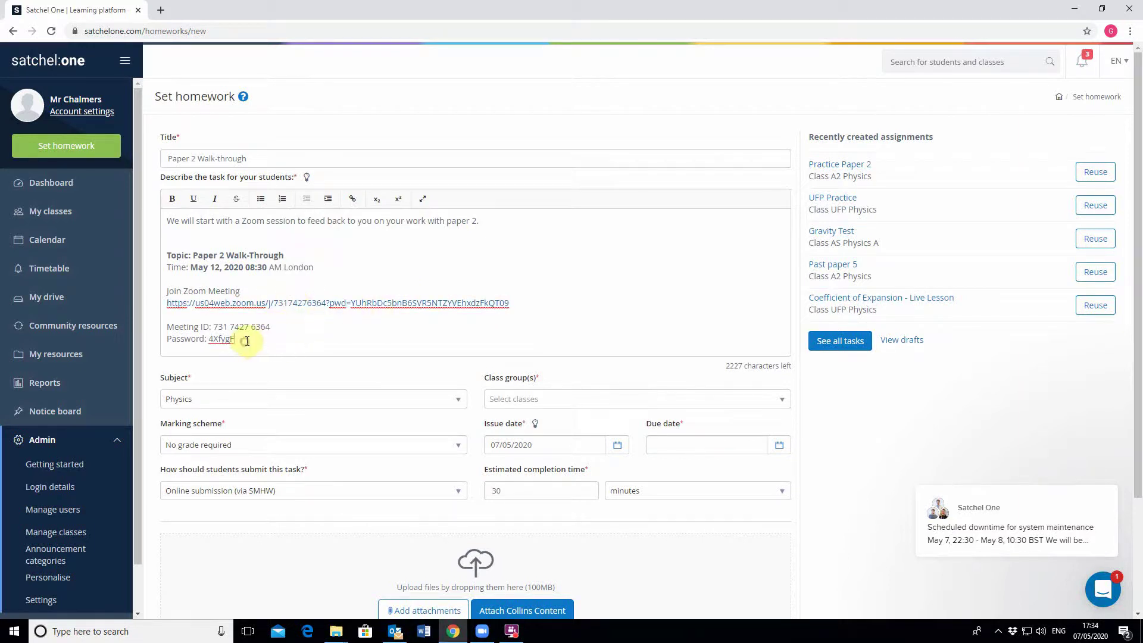
pyautogui.press('Return')
pyautogui.press('Return')
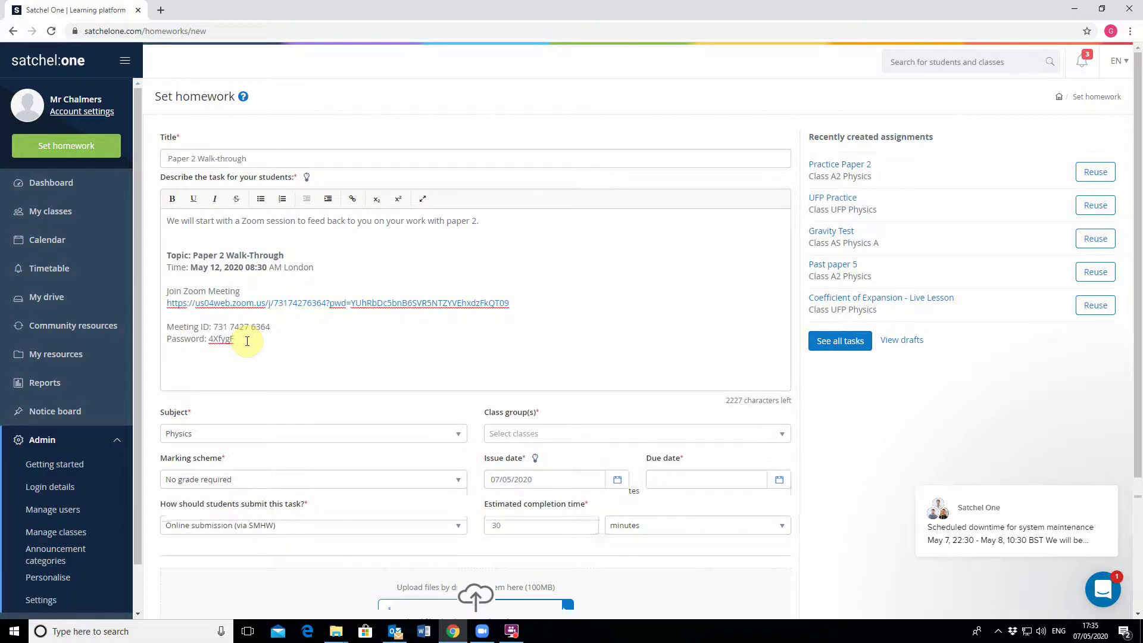
pyautogui.write('At')
pyautogui.write('terwards, g')
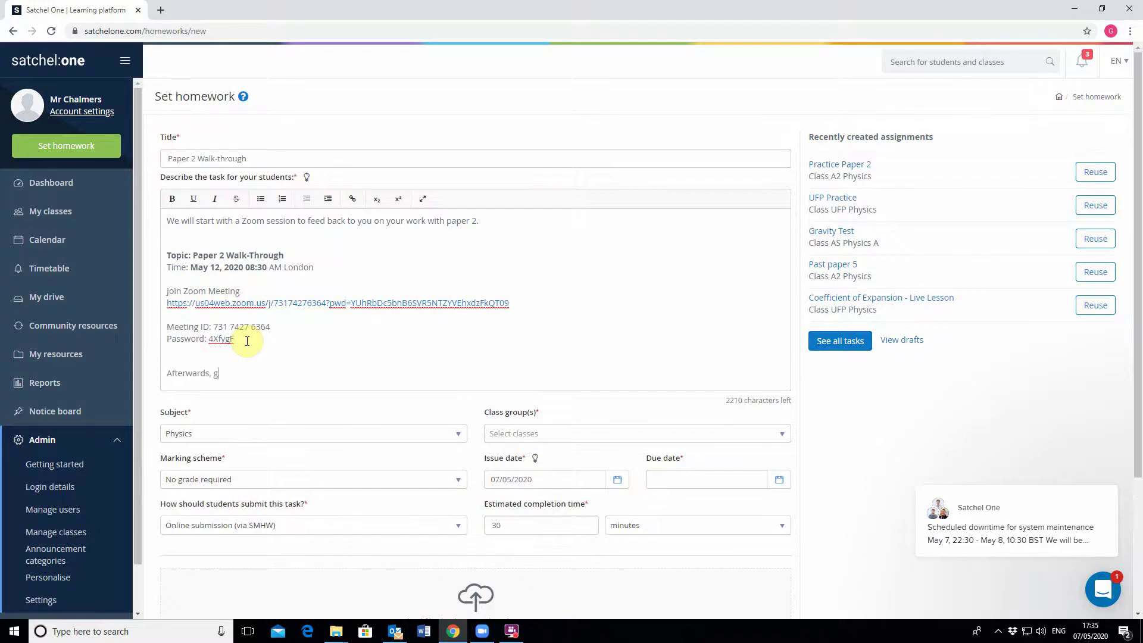
pyautogui.write('o over the correctio')
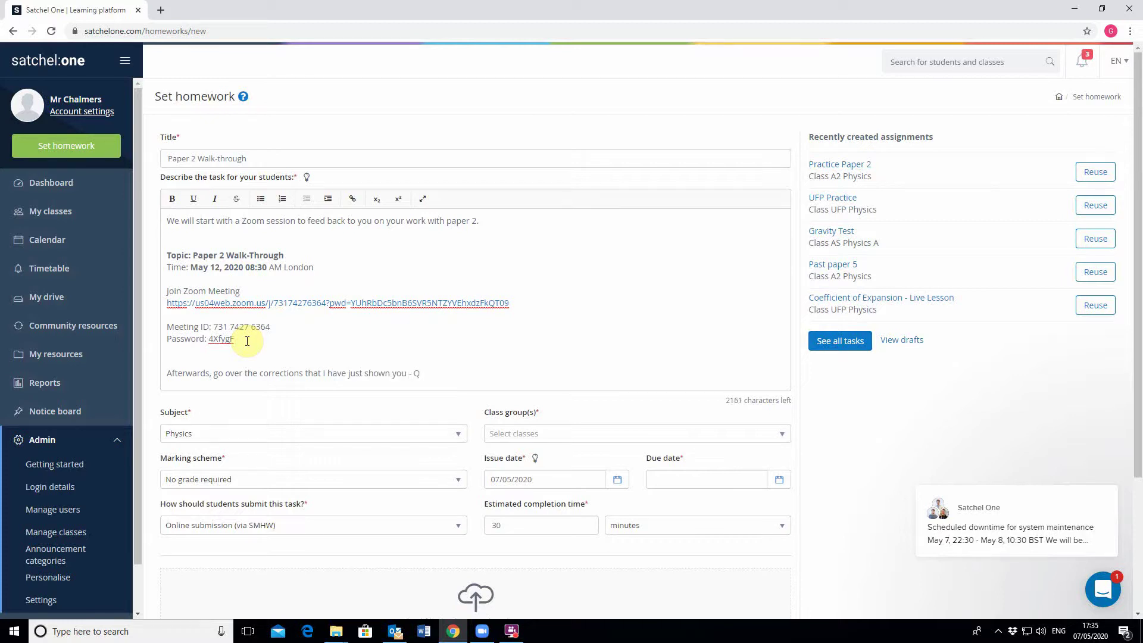
pyautogui.write('ask me anything) at 11:15am')
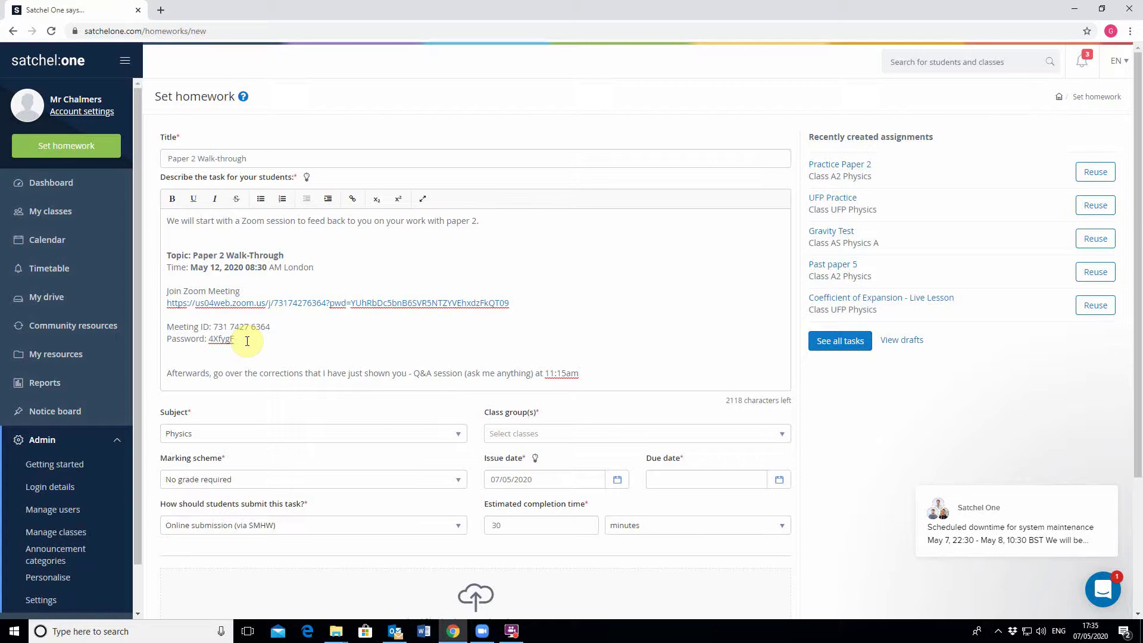
pyautogui.scroll(-3, 321, 441)
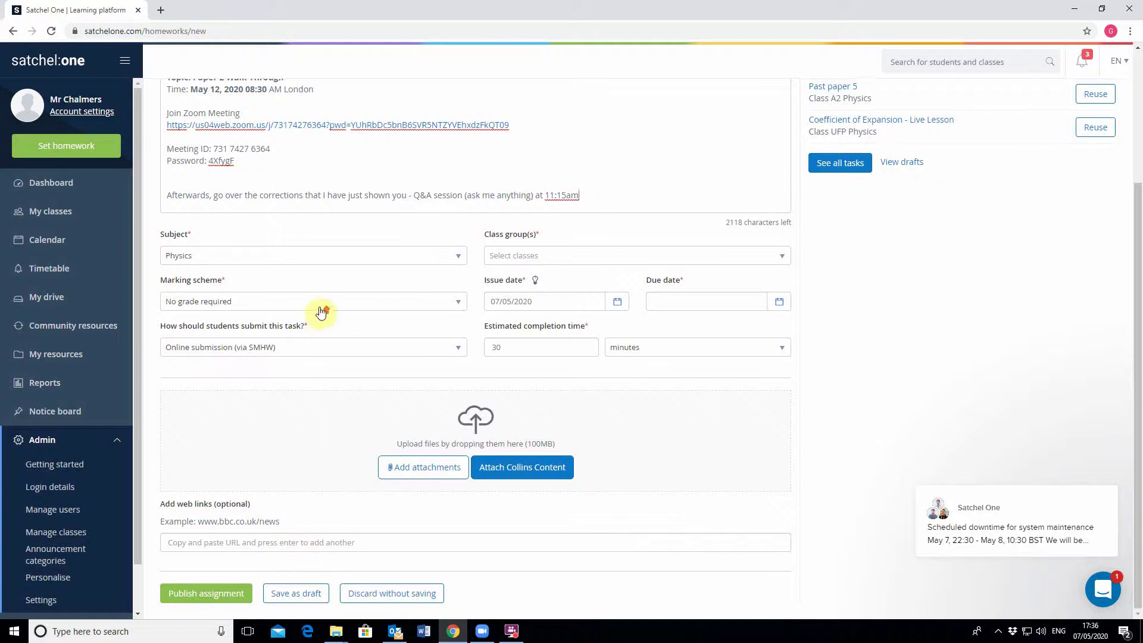
pyautogui.scroll(3, 321, 311)
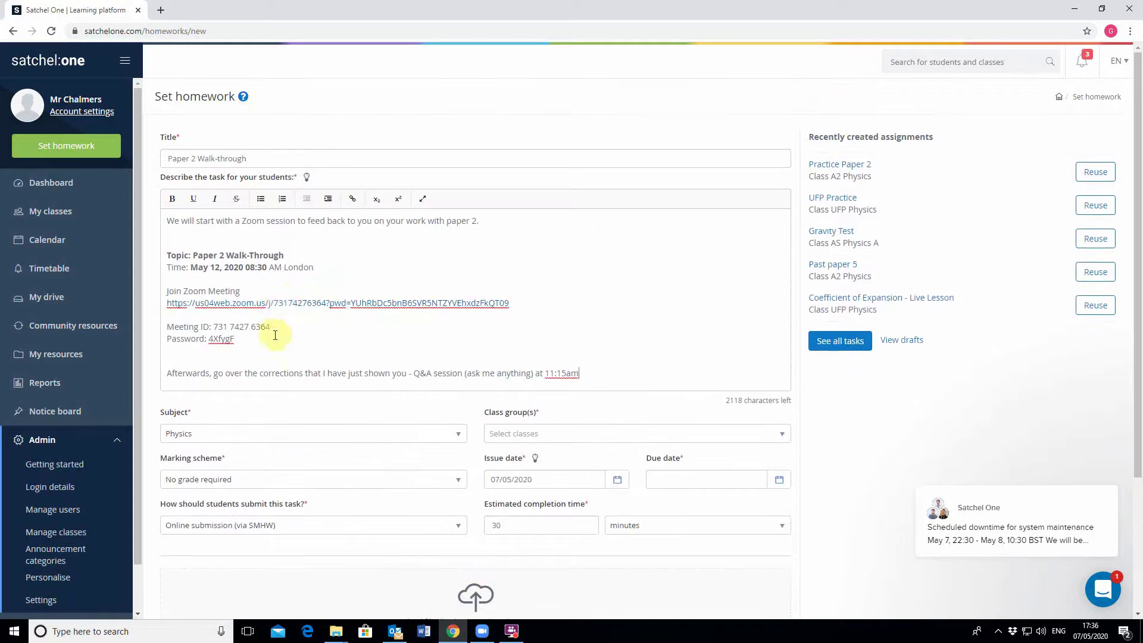
pyautogui.scroll(-3, 301, 370)
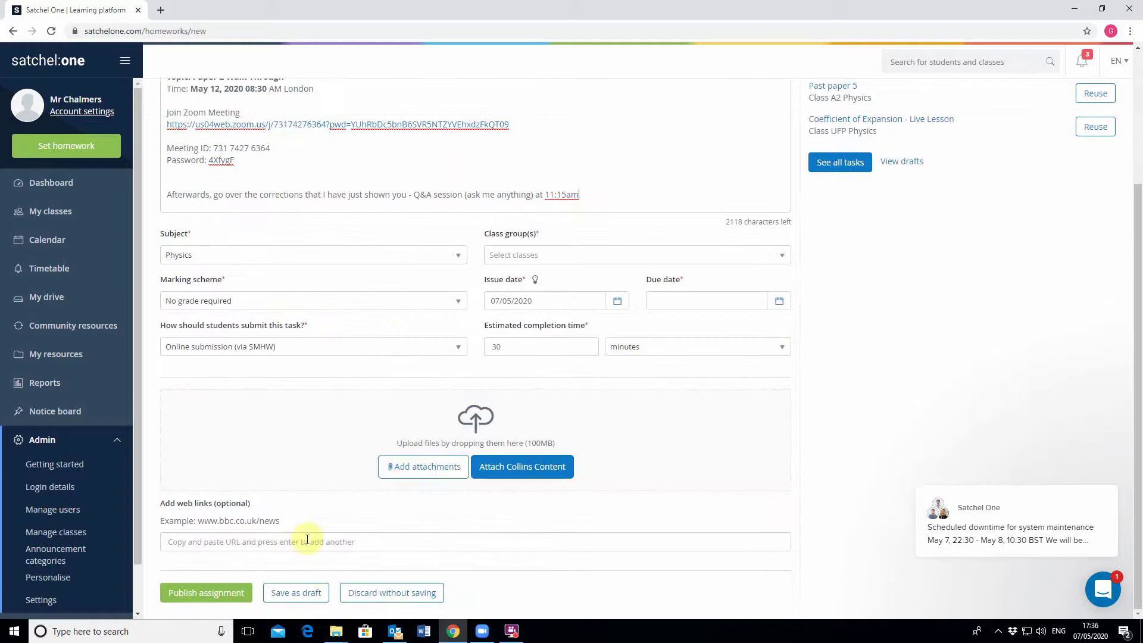
pyautogui.scroll(3, 294, 460)
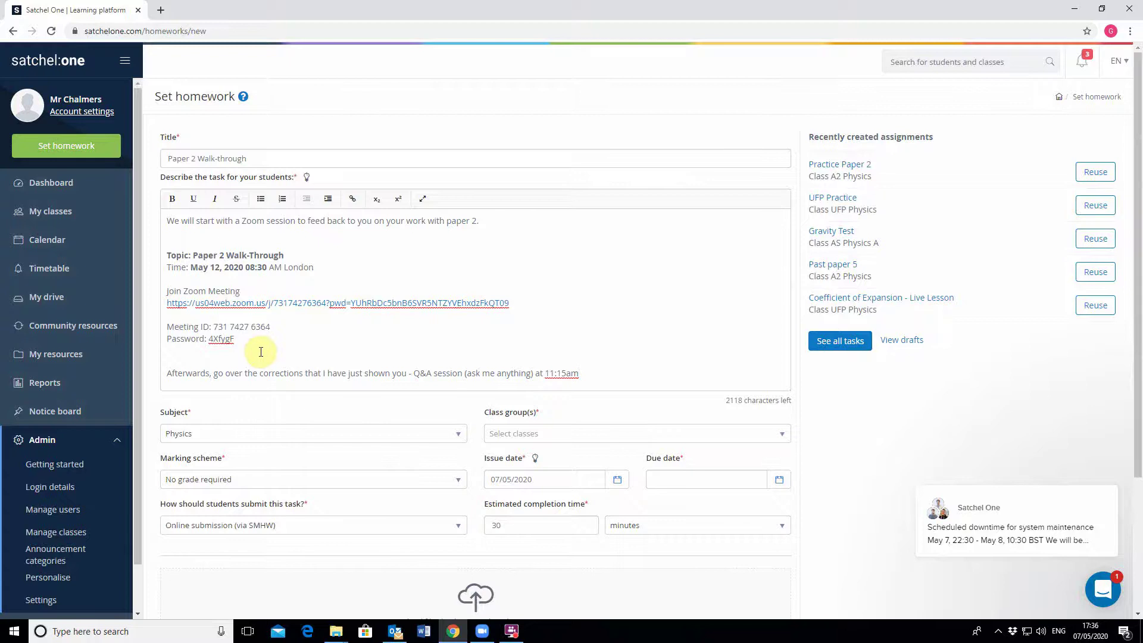
# Switch to Zoom, close the invitation window, and start the "Paper 2 Walk-Through" meeting from the upcoming meetings.
pyautogui.click(482, 631)
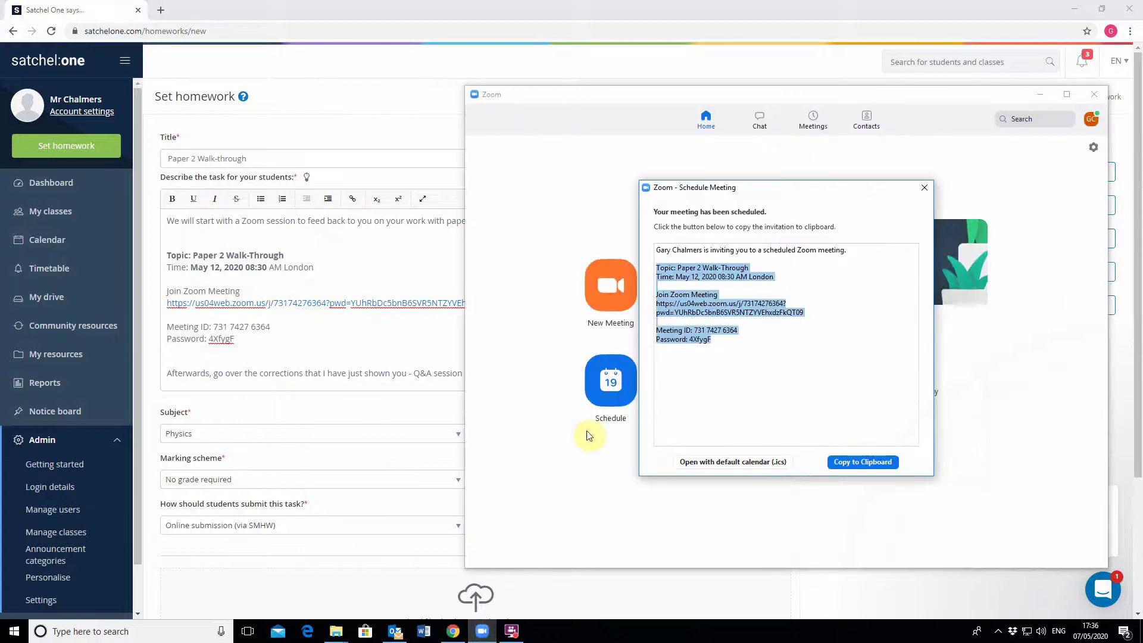
pyautogui.click(924, 187)
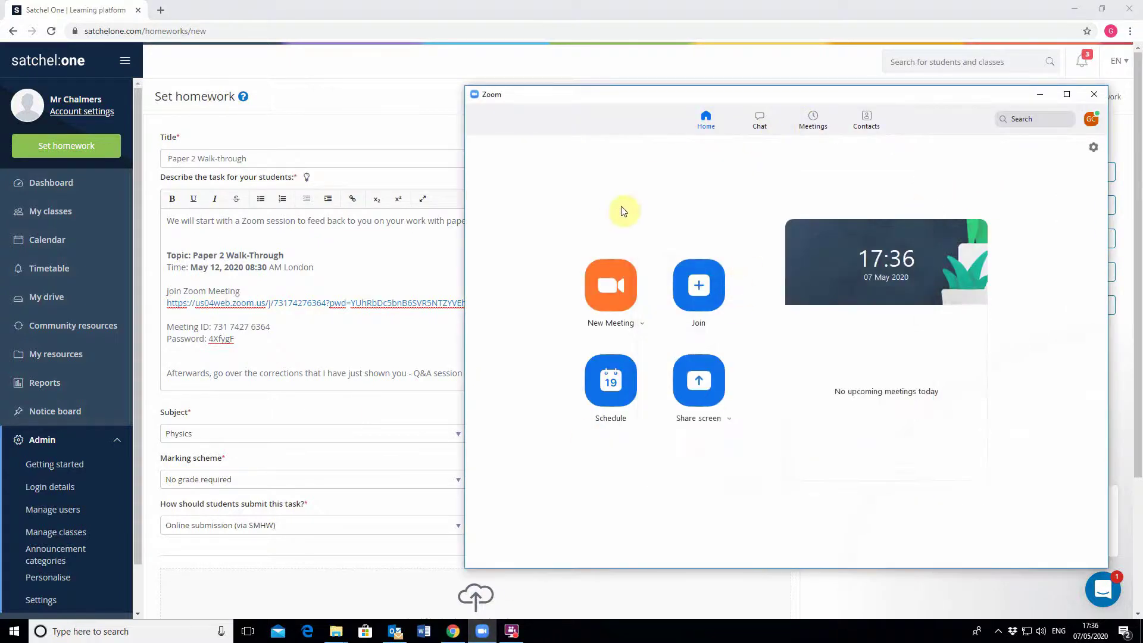
pyautogui.click(812, 119)
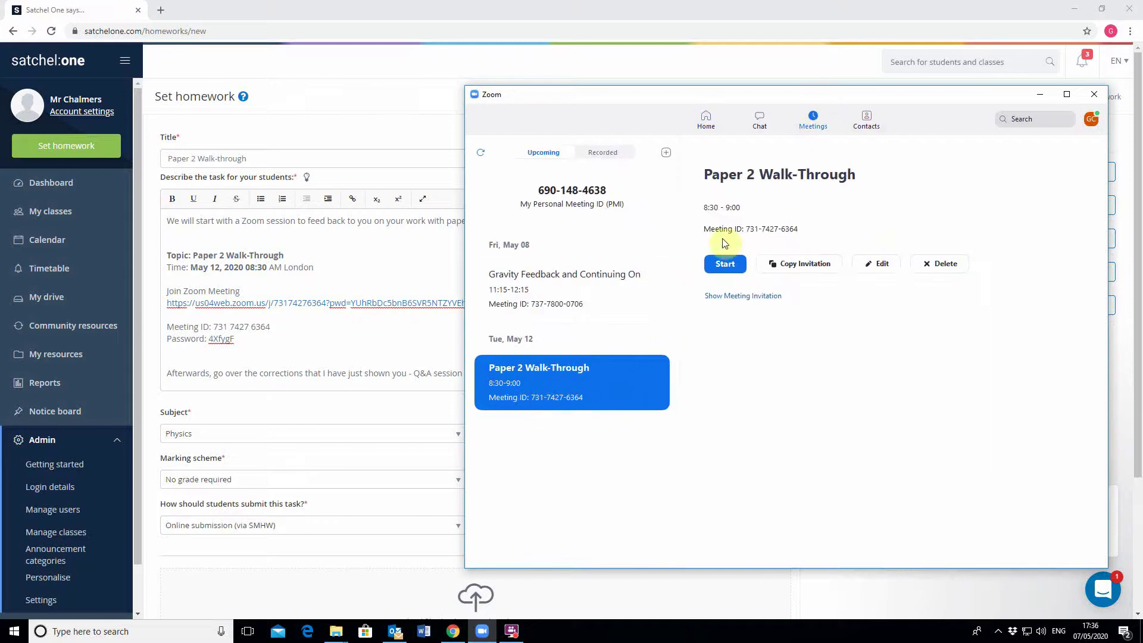
pyautogui.click(633, 374)
pyautogui.click(605, 281)
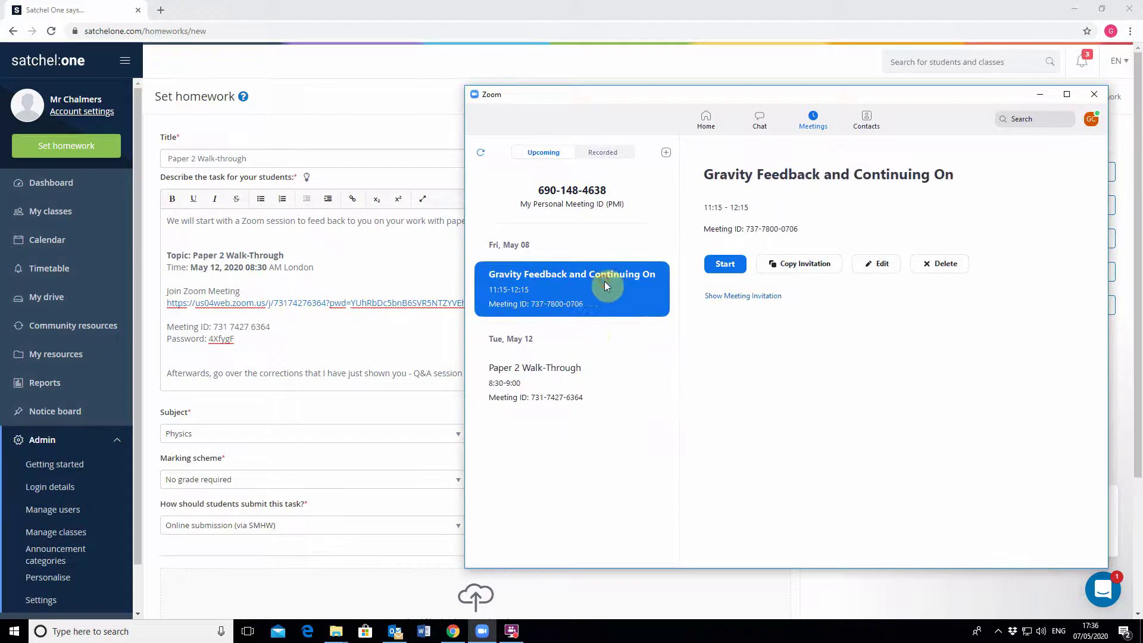
pyautogui.click(605, 360)
pyautogui.click(723, 264)
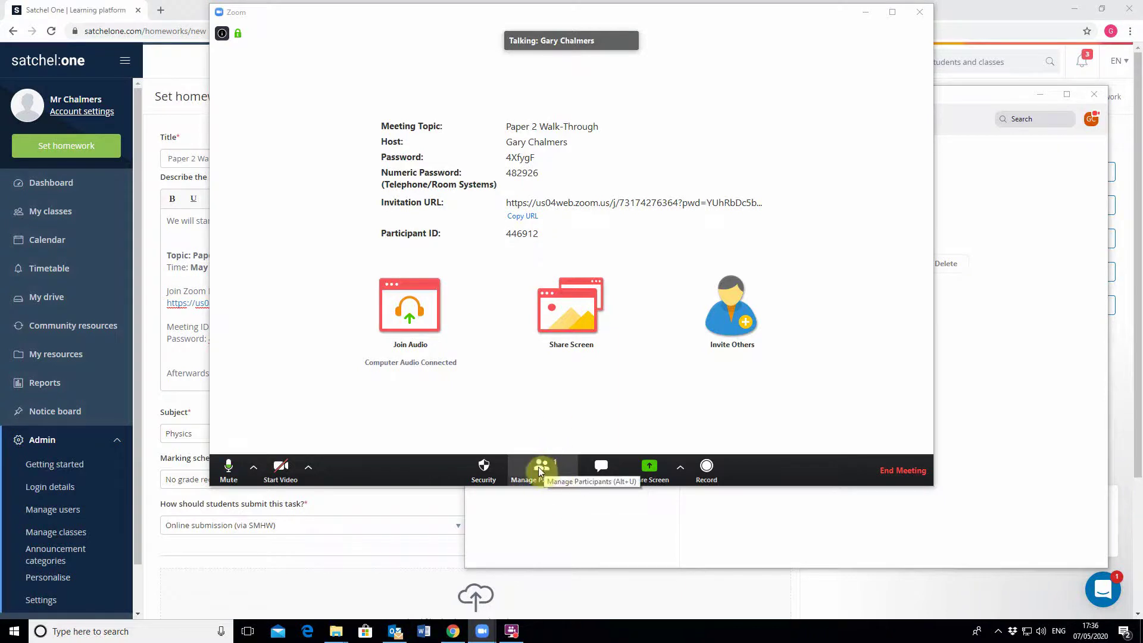
# Show the meeting's participants and mute them all, without allowing participants to unmute themselves.
pyautogui.click(542, 471)
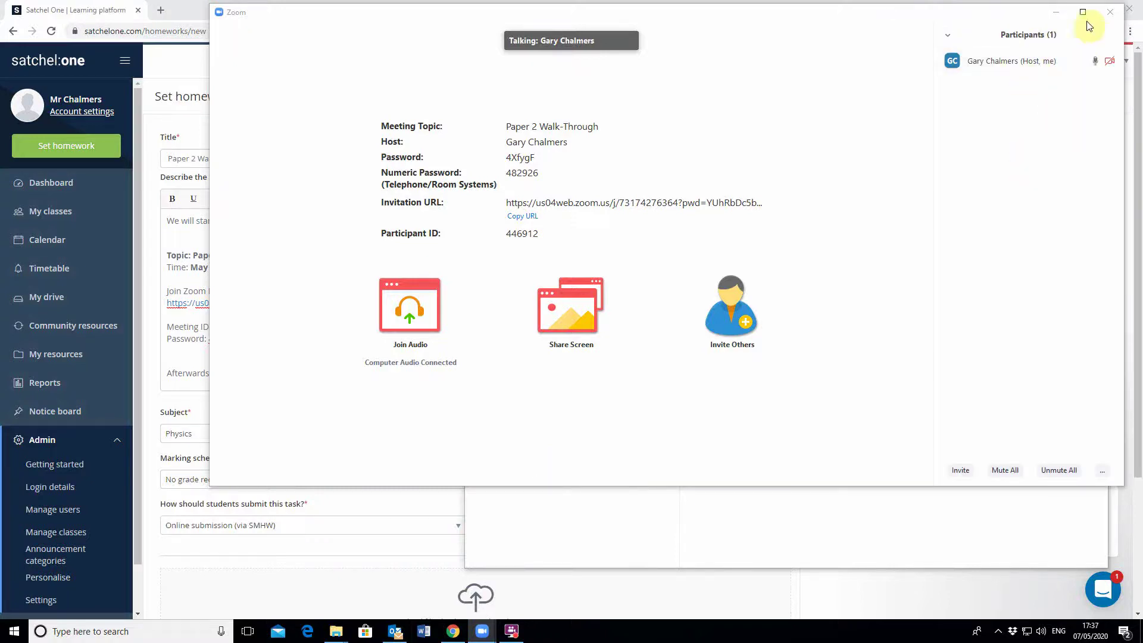
pyautogui.click(1005, 470)
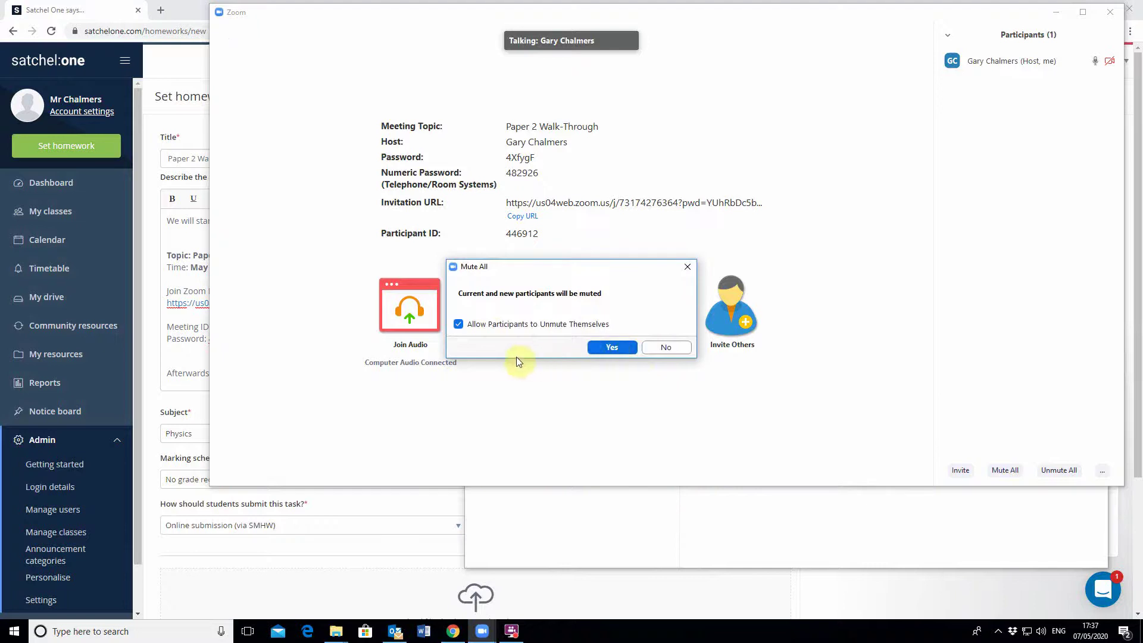
pyautogui.click(459, 325)
pyautogui.click(611, 348)
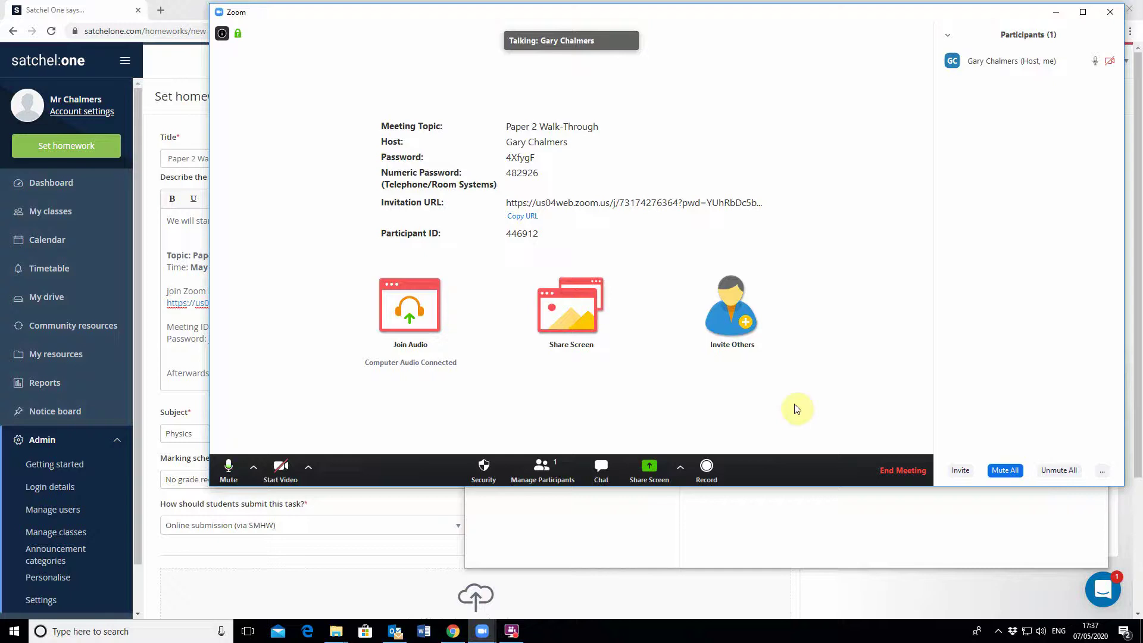
# Show the group chat alongside the participants list, keeping the meeting running.
pyautogui.click(601, 467)
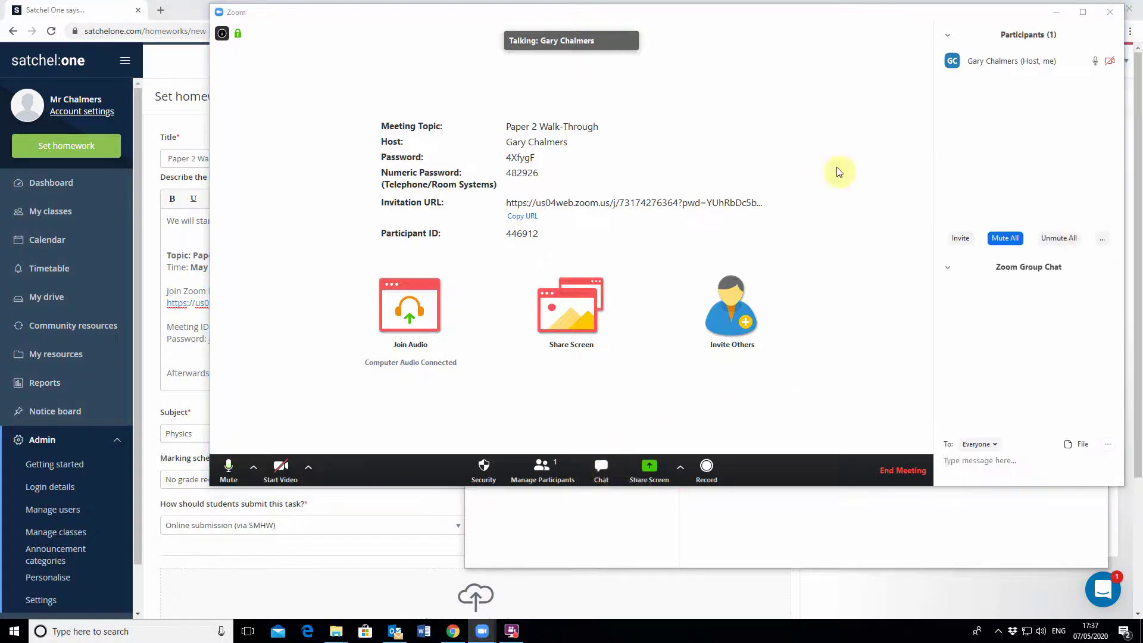
pyautogui.click(1111, 11)
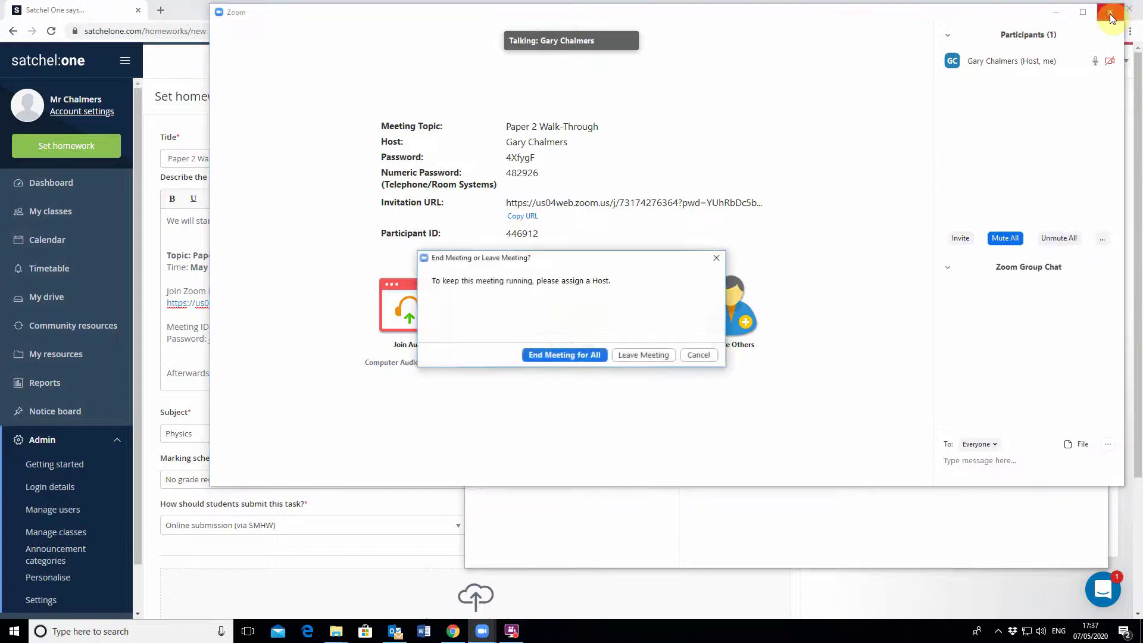
pyautogui.click(697, 355)
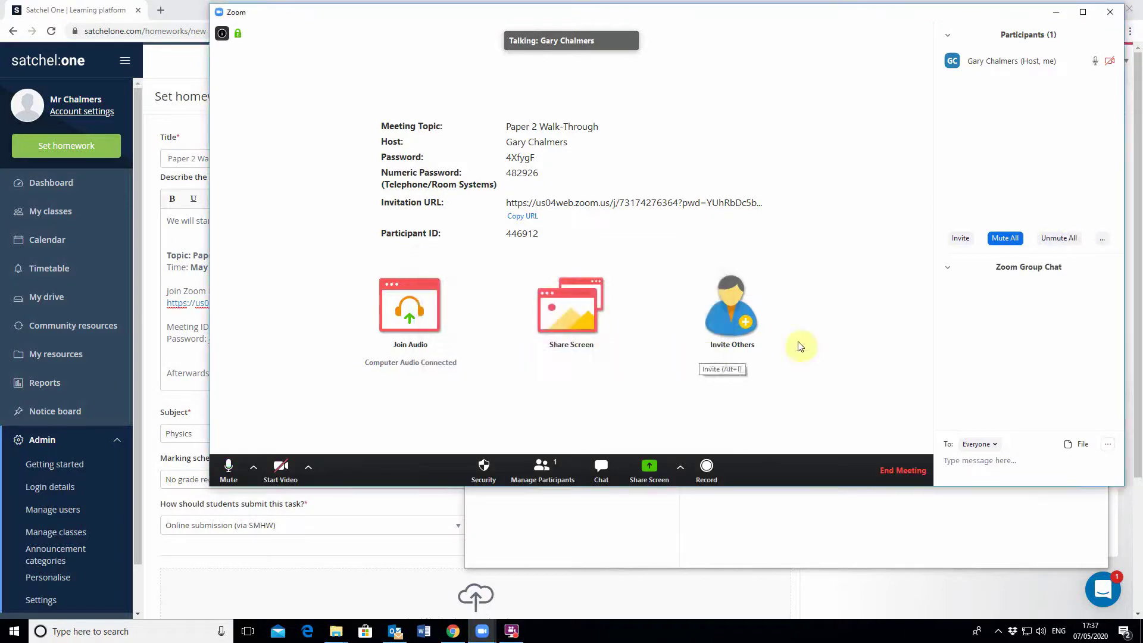
# Close the participants list and the group chat.
pyautogui.click(948, 35)
pyautogui.click(962, 48)
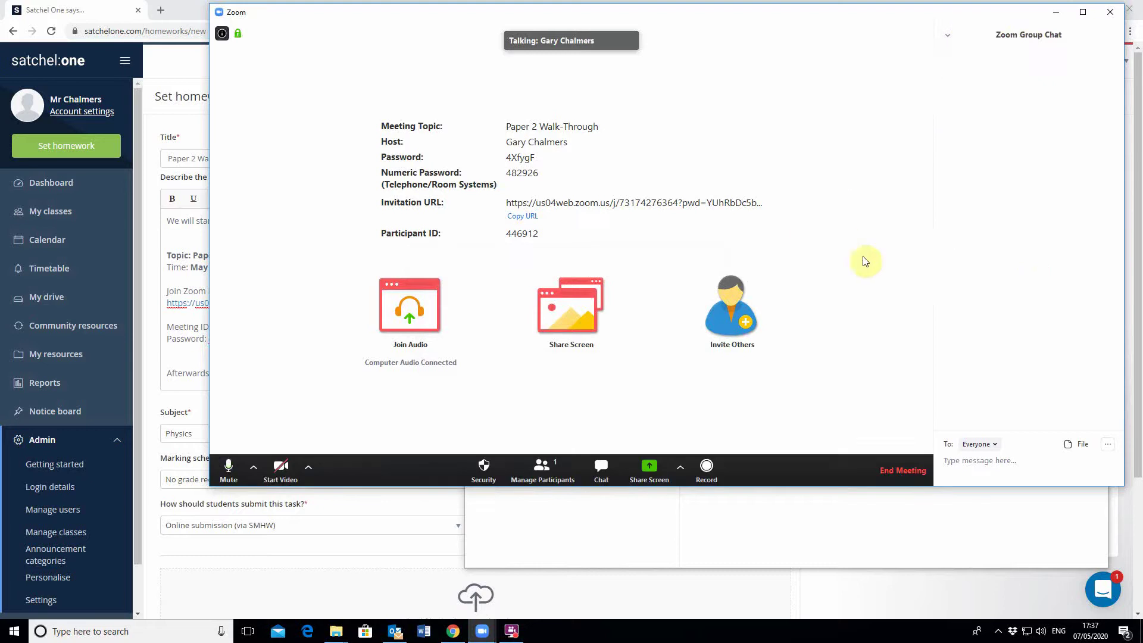
pyautogui.click(948, 38)
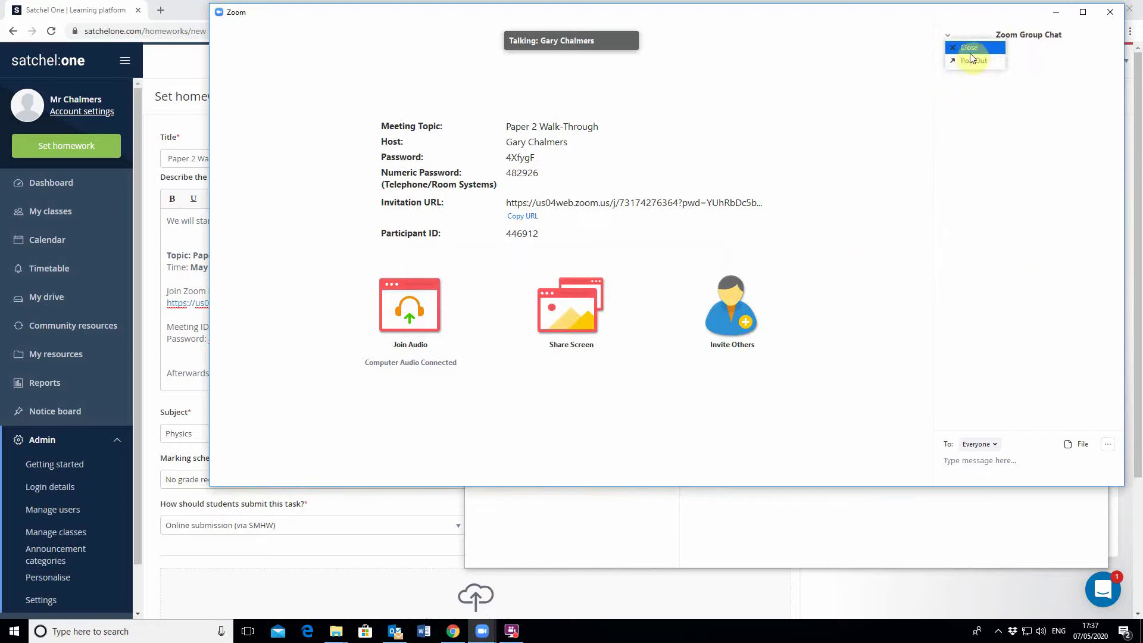
pyautogui.click(961, 48)
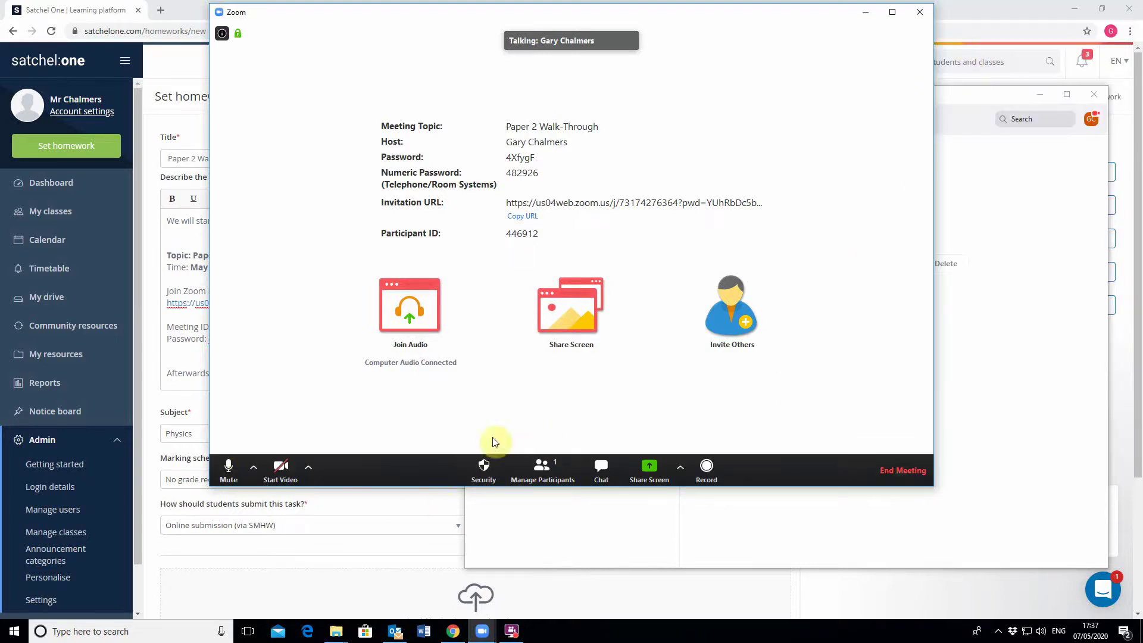
# Turn on the webcam video and share the entire screen with the meeting.
pyautogui.click(277, 471)
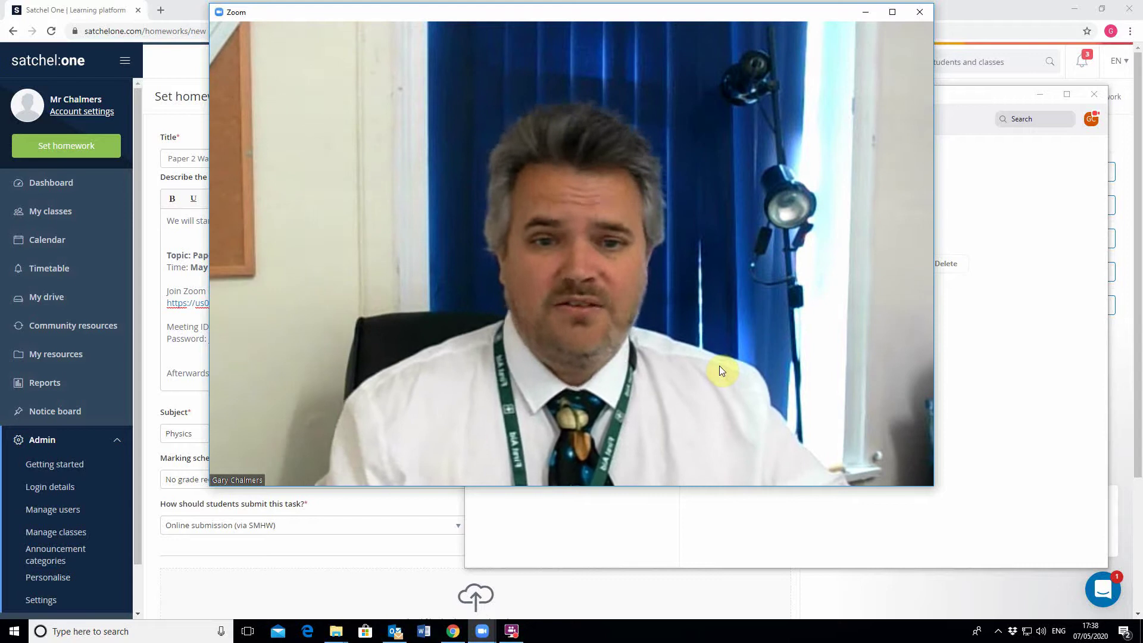
pyautogui.moveTo(640, 434)
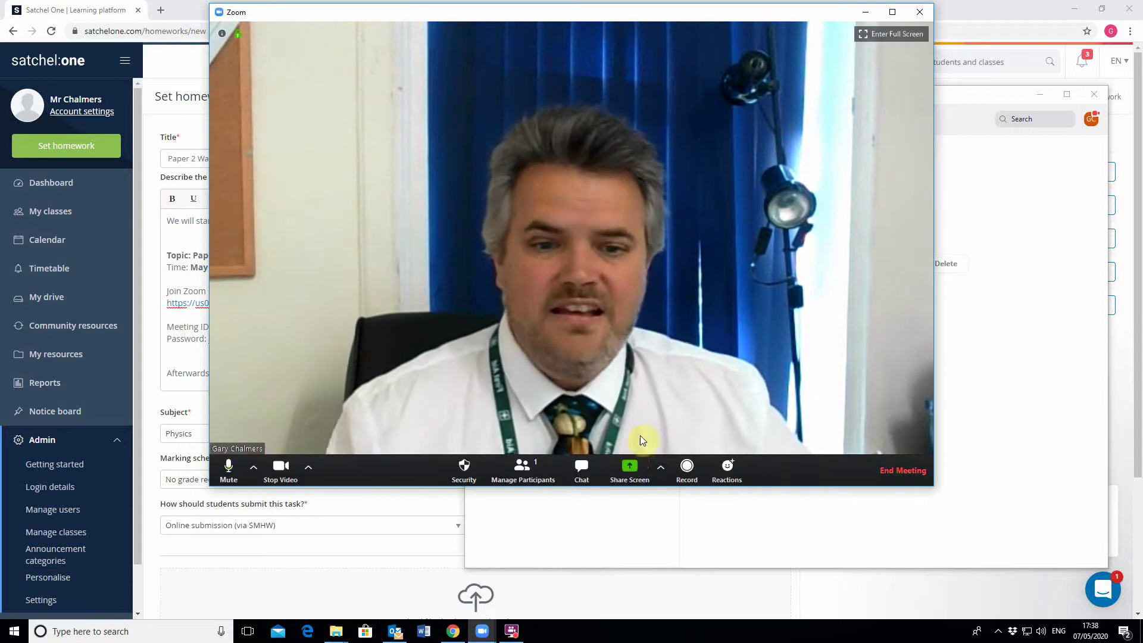
pyautogui.click(627, 467)
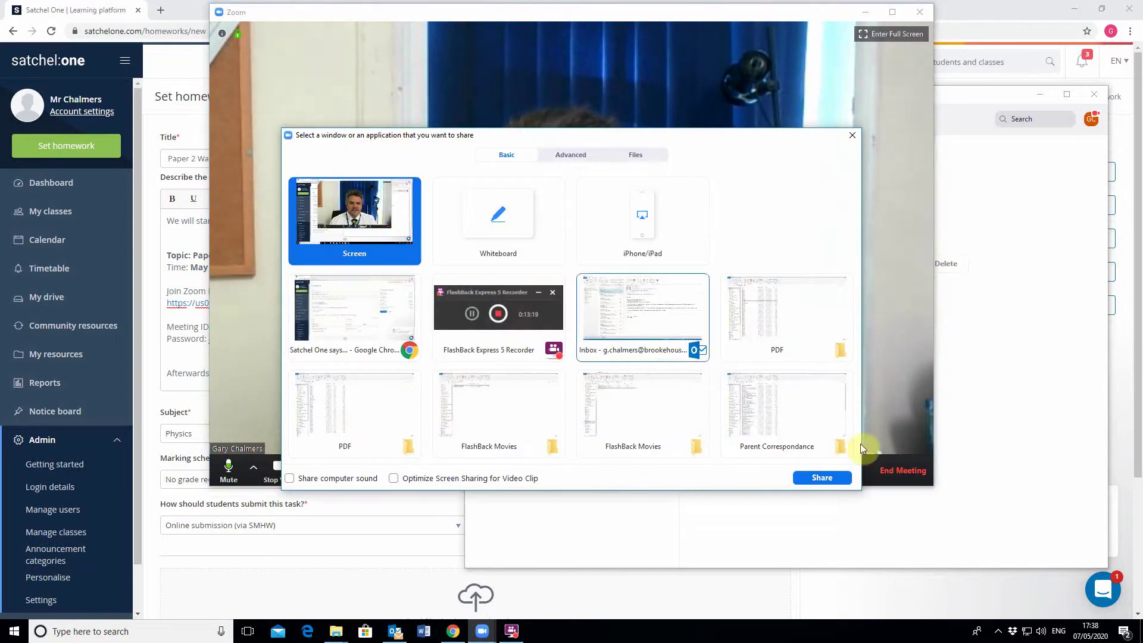
pyautogui.doubleClick(378, 215)
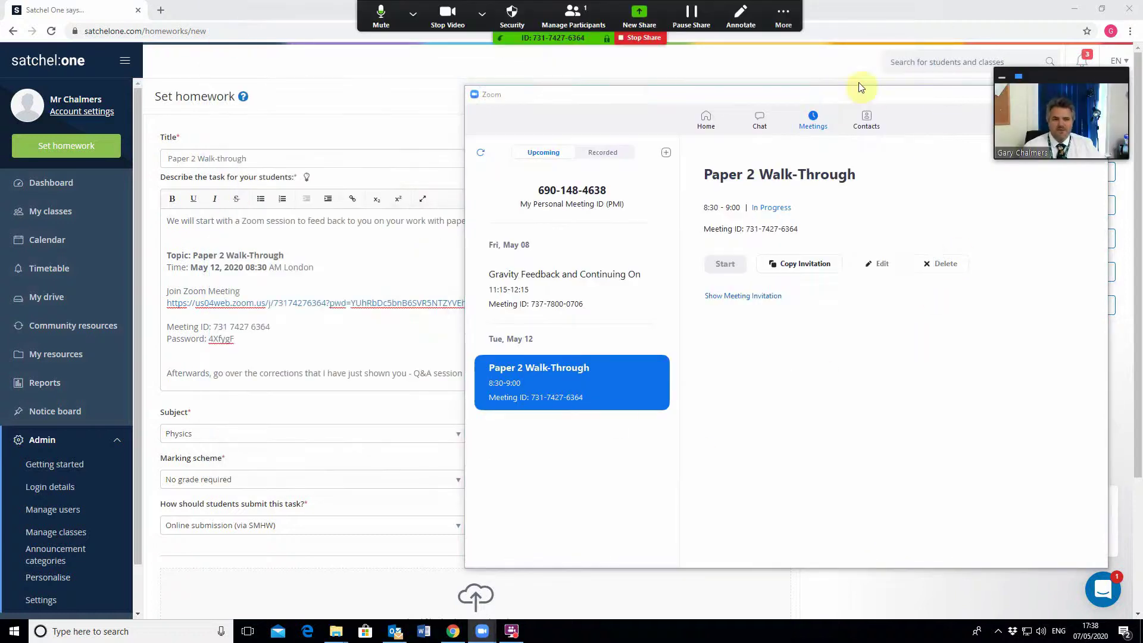
# Stop sharing the screen and return to the meeting's video view.
pyautogui.click(369, 108)
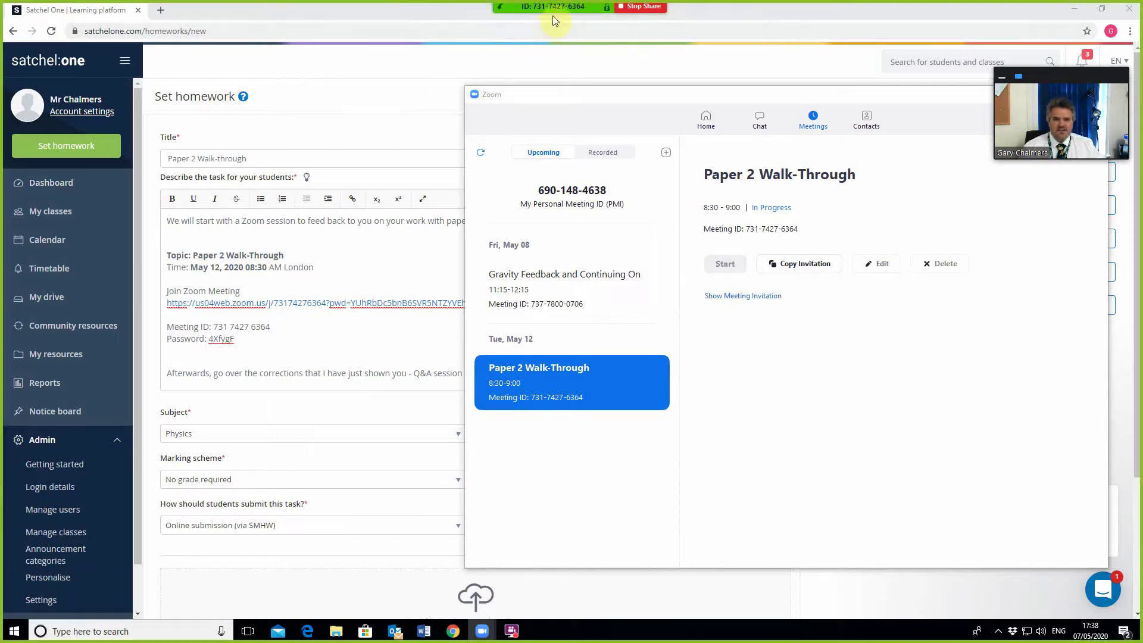
pyautogui.moveTo(555, 20)
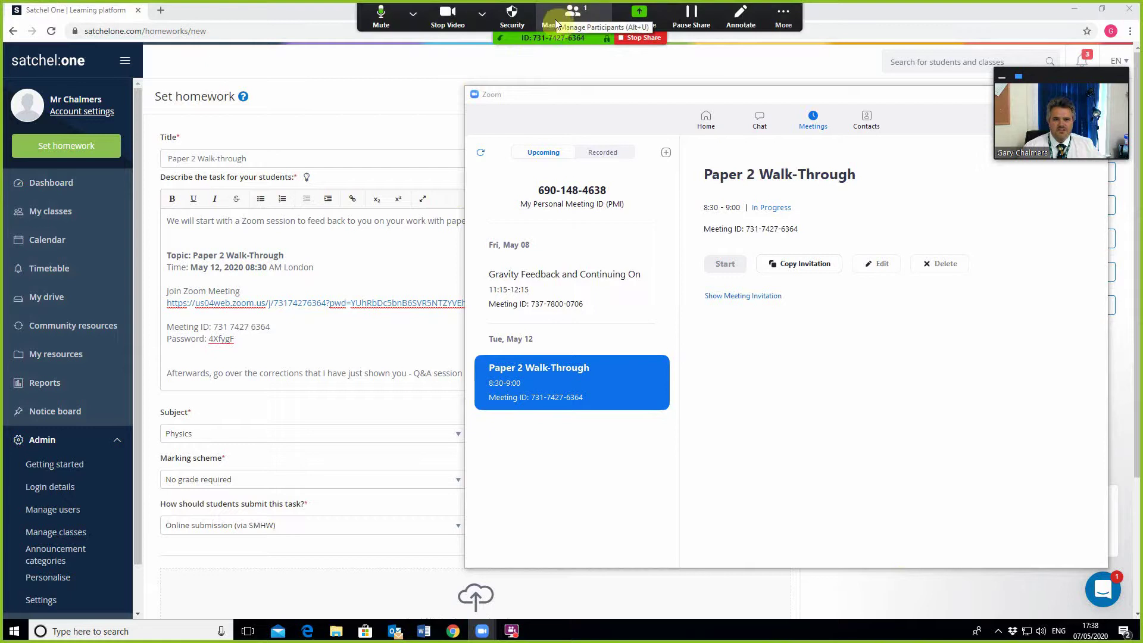
pyautogui.click(643, 37)
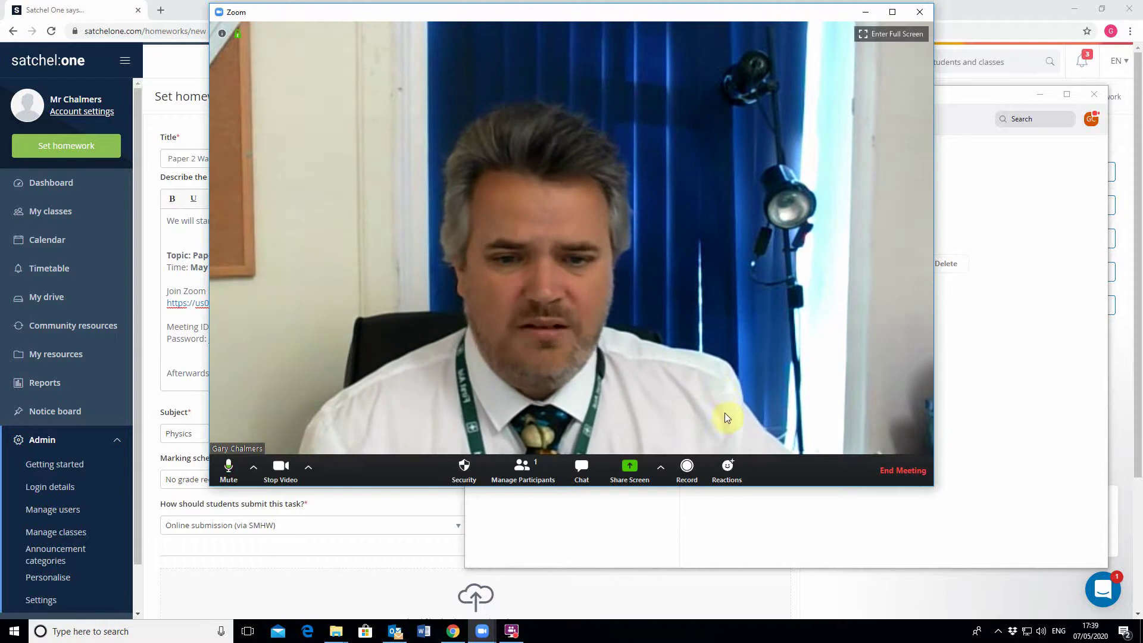
# Set the video's virtual background to the image of Earth from space and close the settings.
pyautogui.click(308, 468)
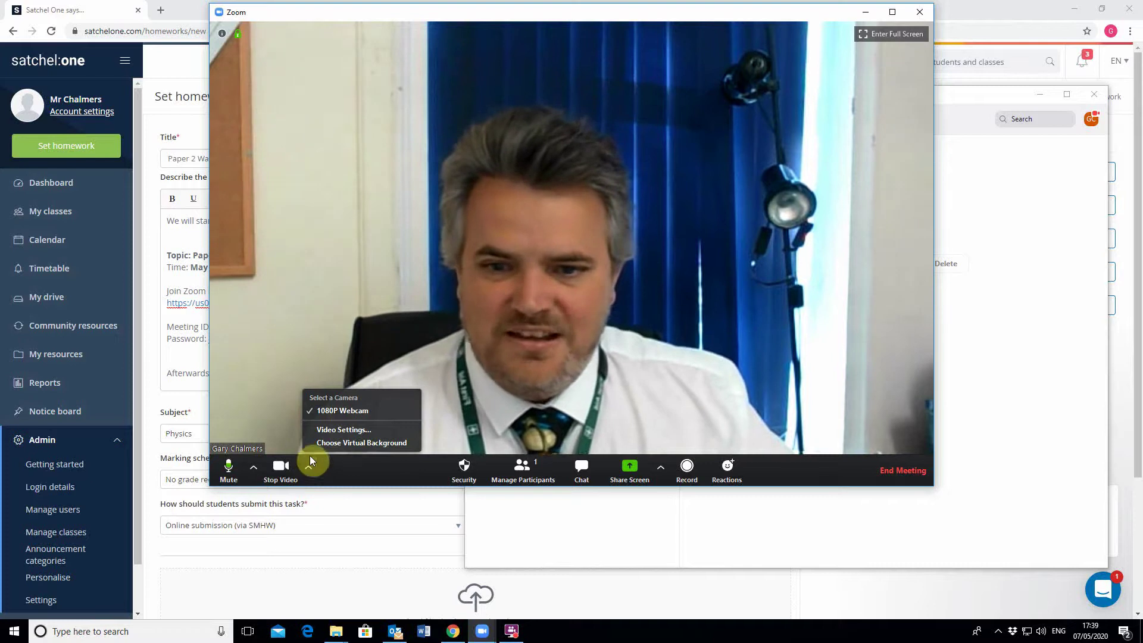
pyautogui.click(338, 443)
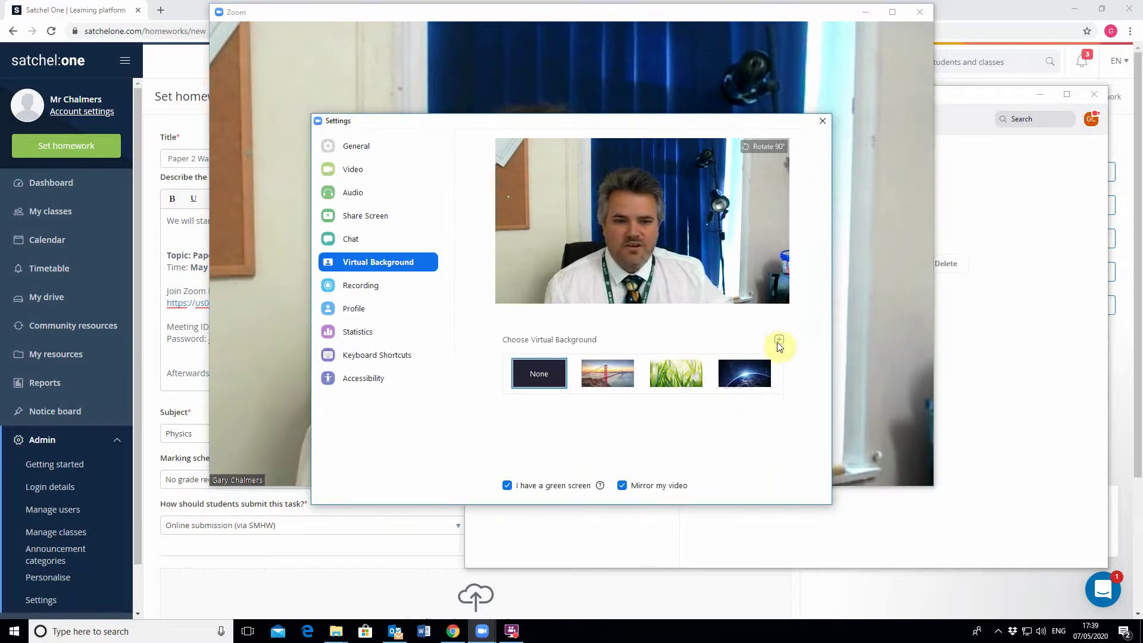
pyautogui.click(741, 378)
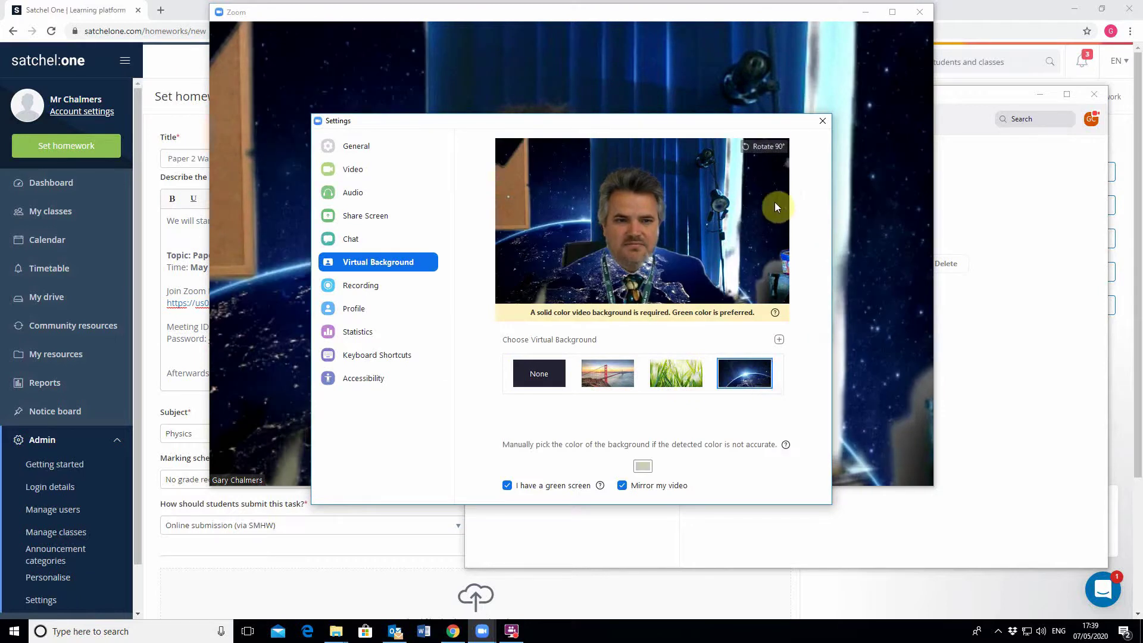
pyautogui.click(822, 121)
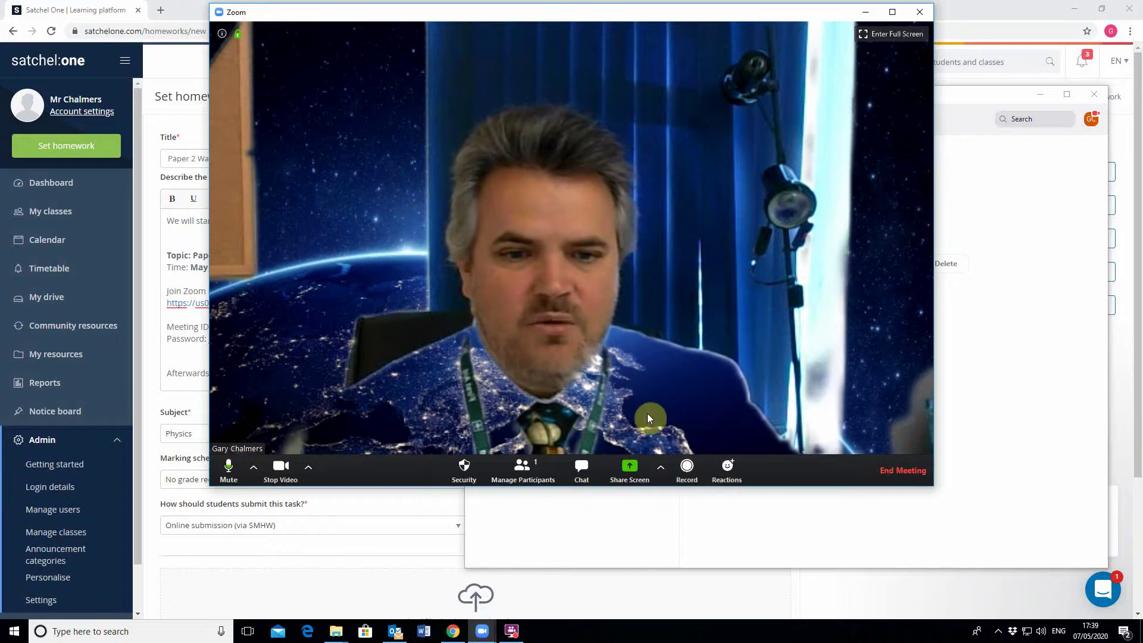
# Record the Zoom meeting while briefly sharing the entire screen, ending both the screen share and the recording.
pyautogui.click(682, 472)
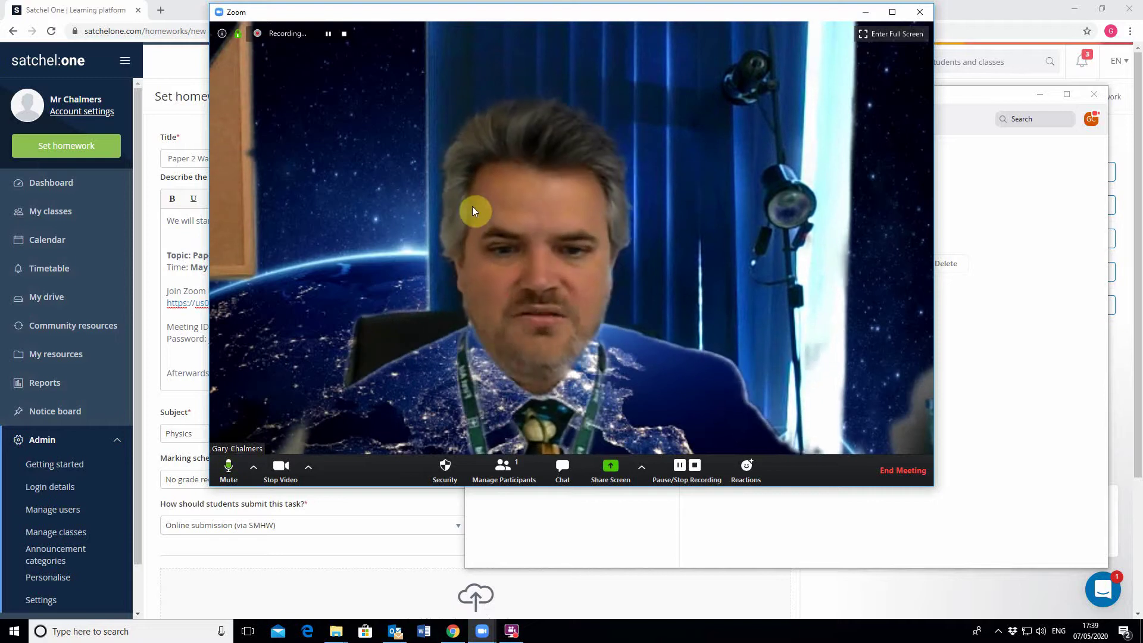
pyautogui.click(611, 469)
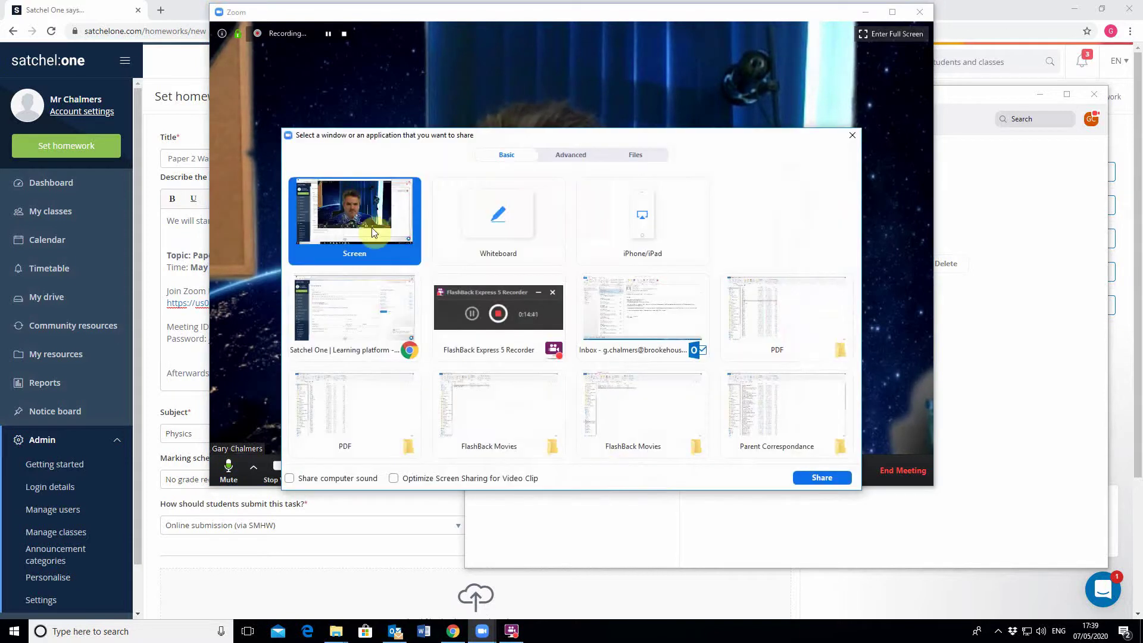
pyautogui.doubleClick(371, 228)
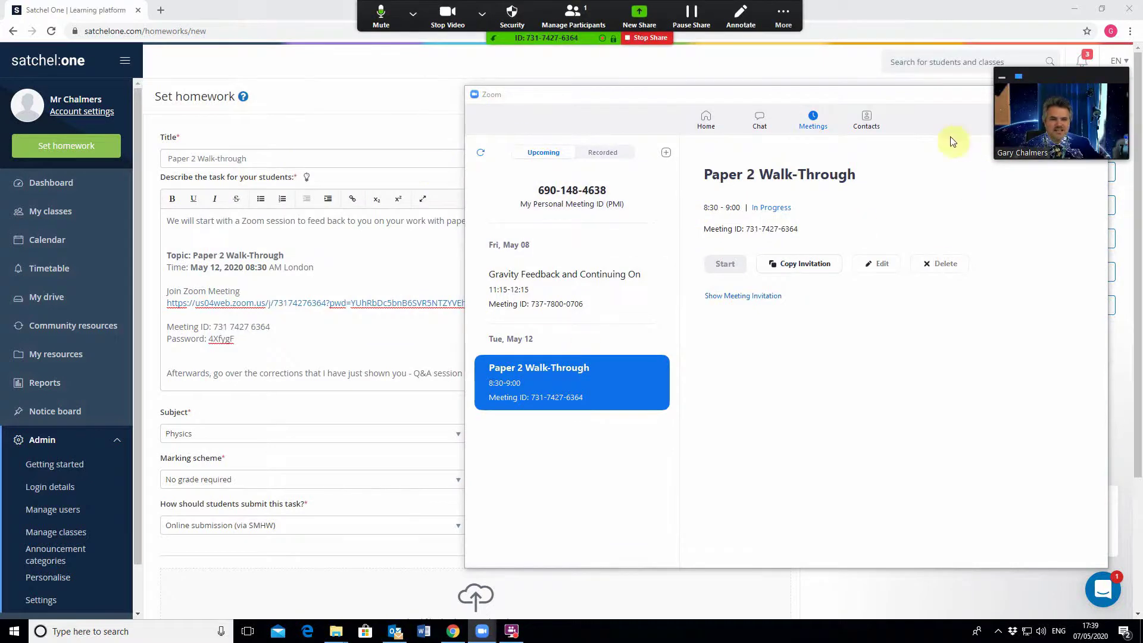
pyautogui.click(644, 38)
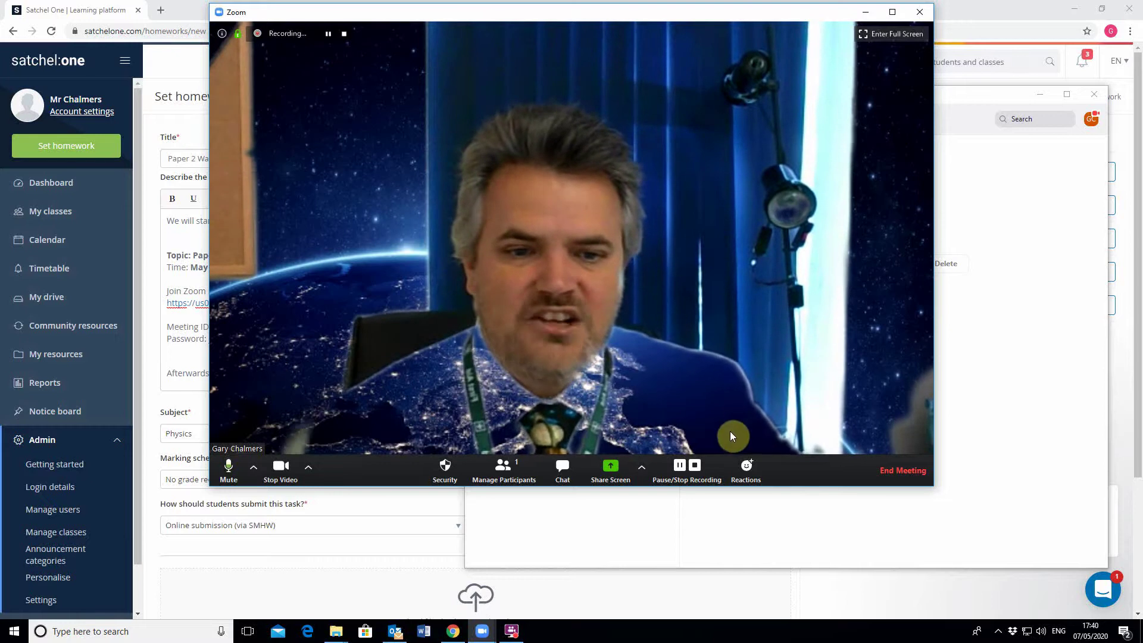
pyautogui.click(695, 467)
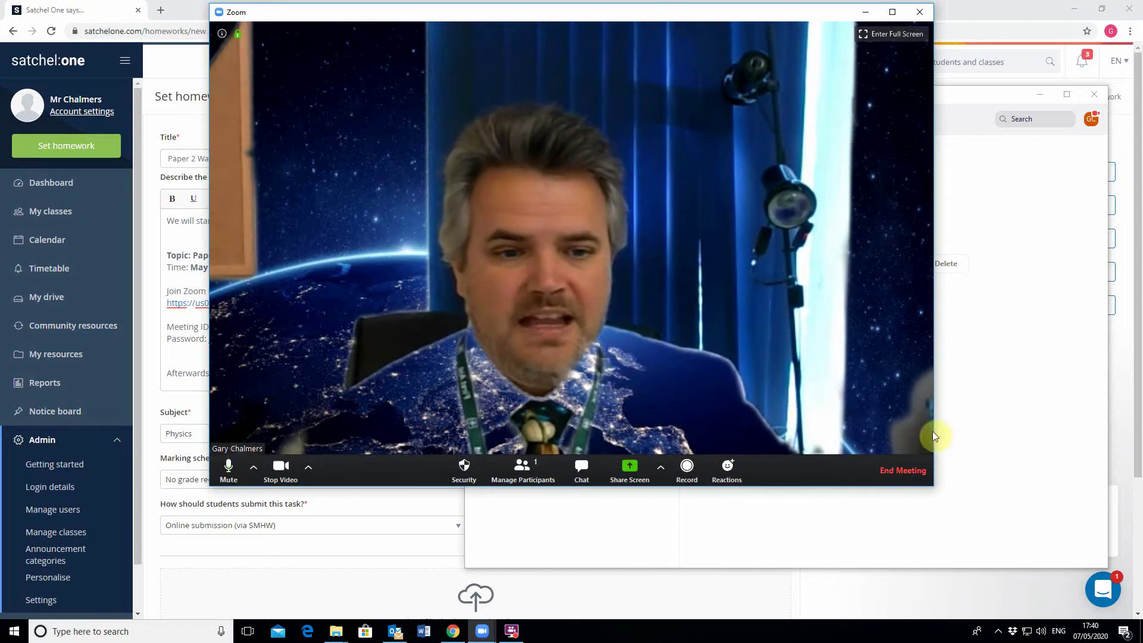
# End the meeting for all participants and restore the recording's folder window to a smaller size.
pyautogui.click(905, 470)
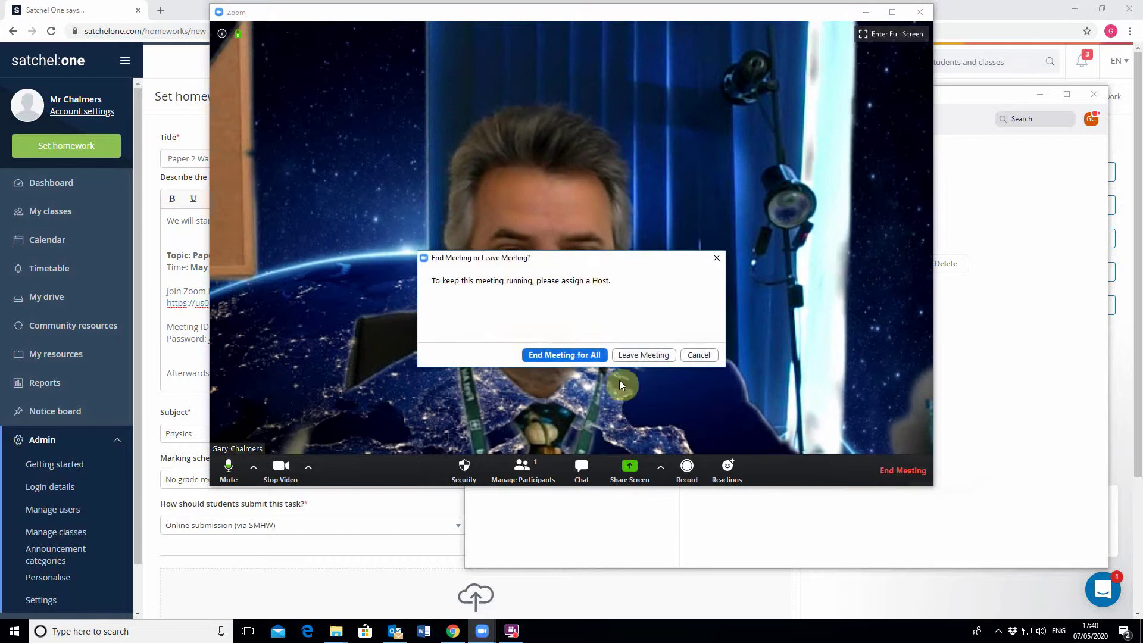
pyautogui.click(585, 356)
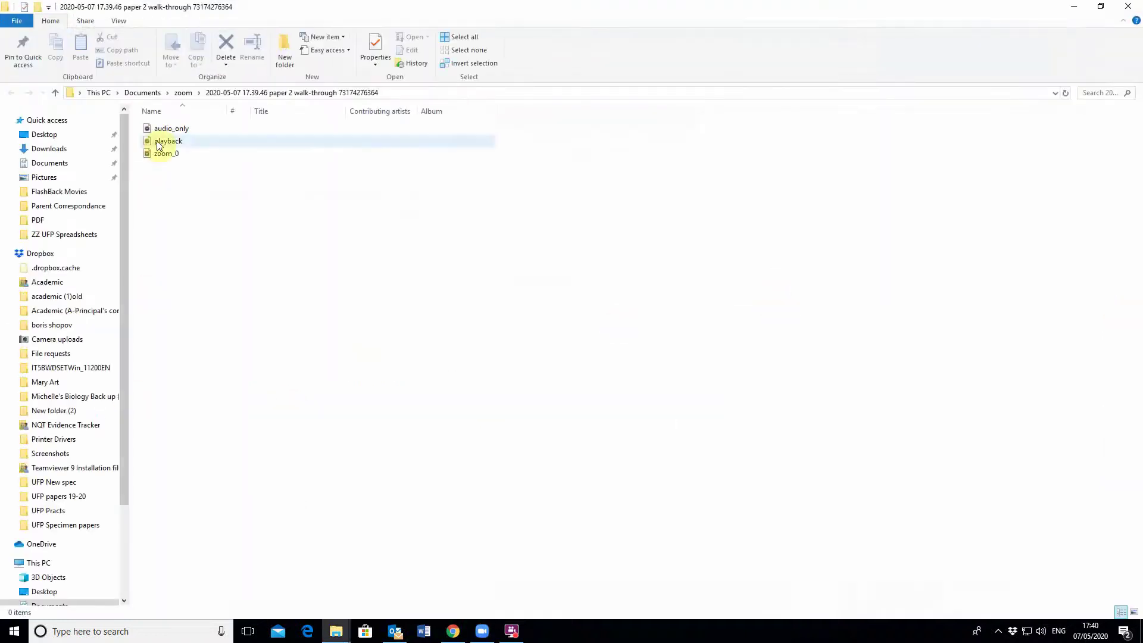
pyautogui.click(1102, 8)
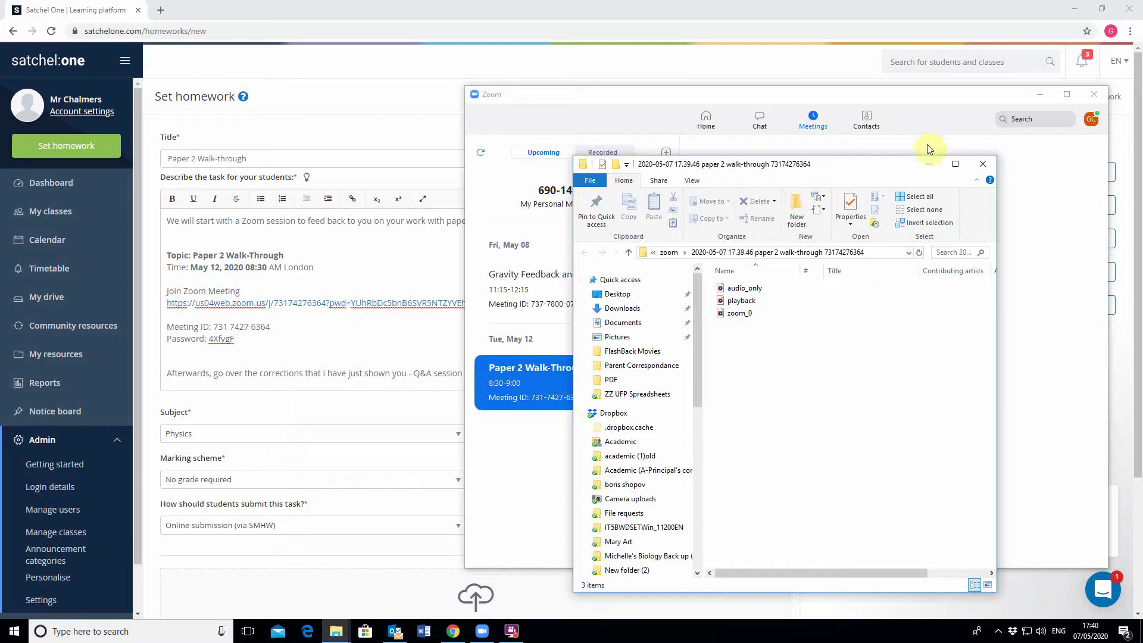
# Close the Zoom window and try to publish the Paper 2 Walk-through homework in Satchel One.
pyautogui.click(1095, 94)
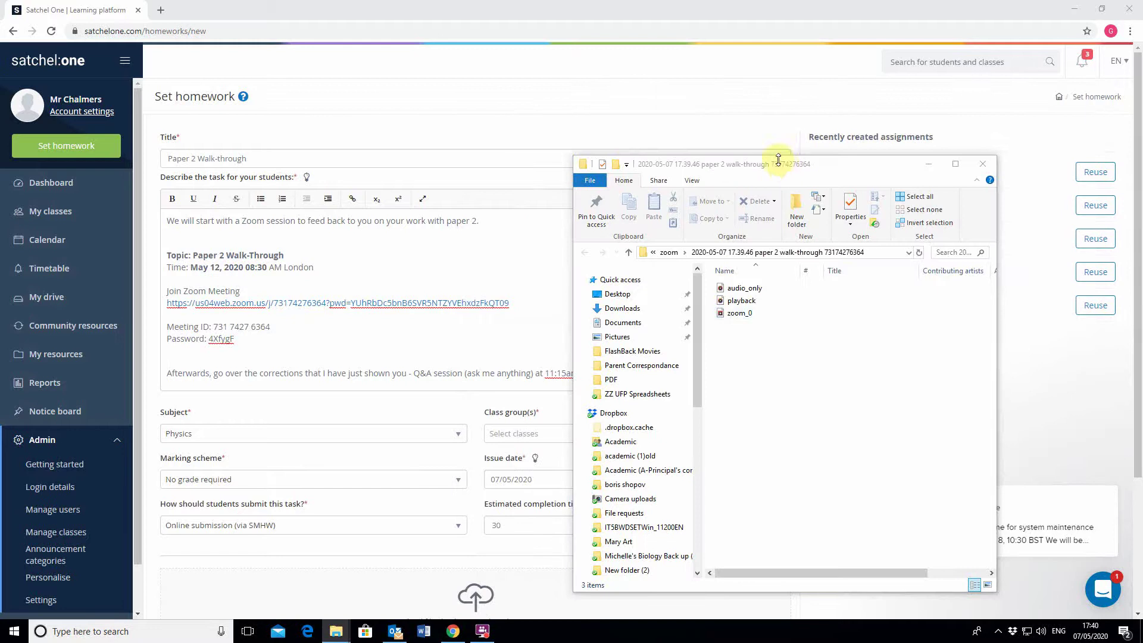
pyautogui.click(246, 342)
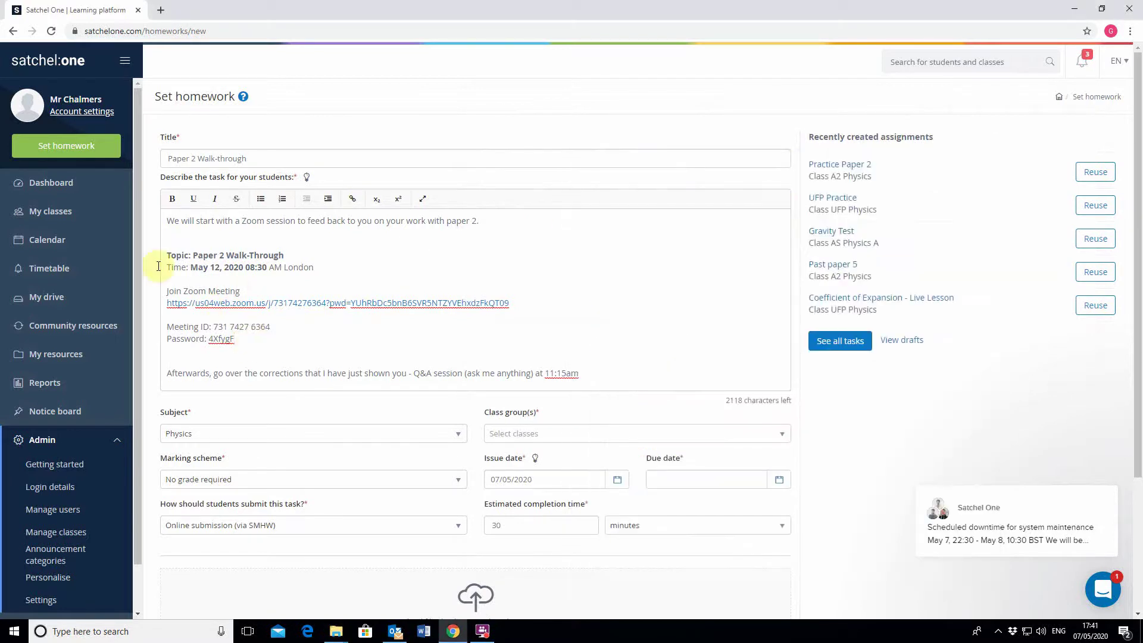
pyautogui.scroll(-3, 339, 475)
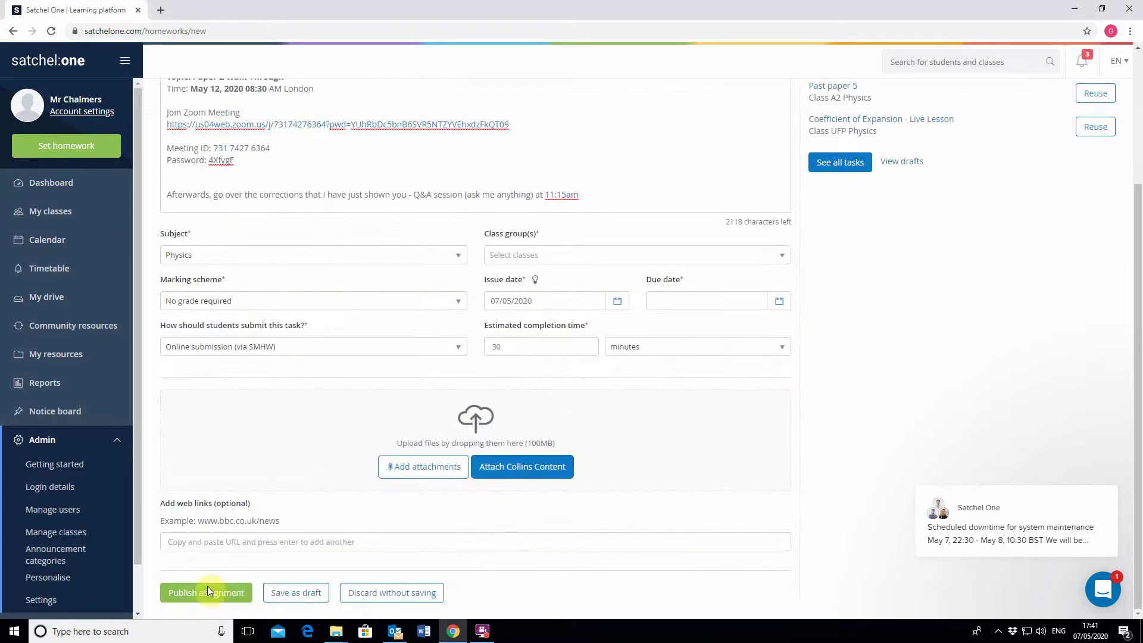
pyautogui.click(207, 594)
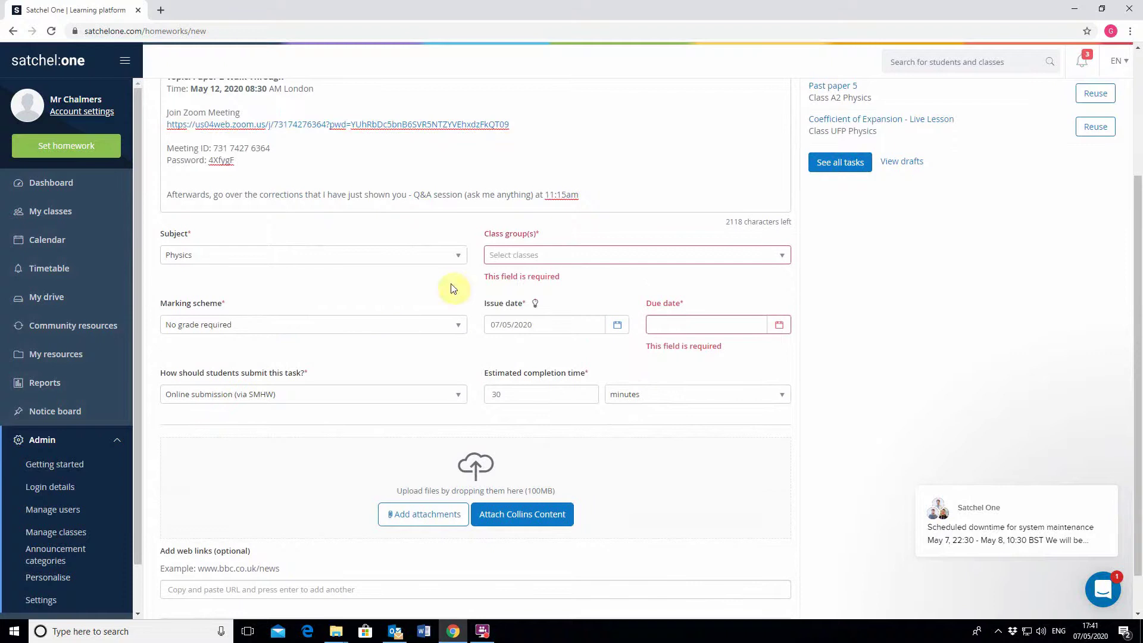
# Assign the homework to the A2 Physics class group.
pyautogui.click(502, 259)
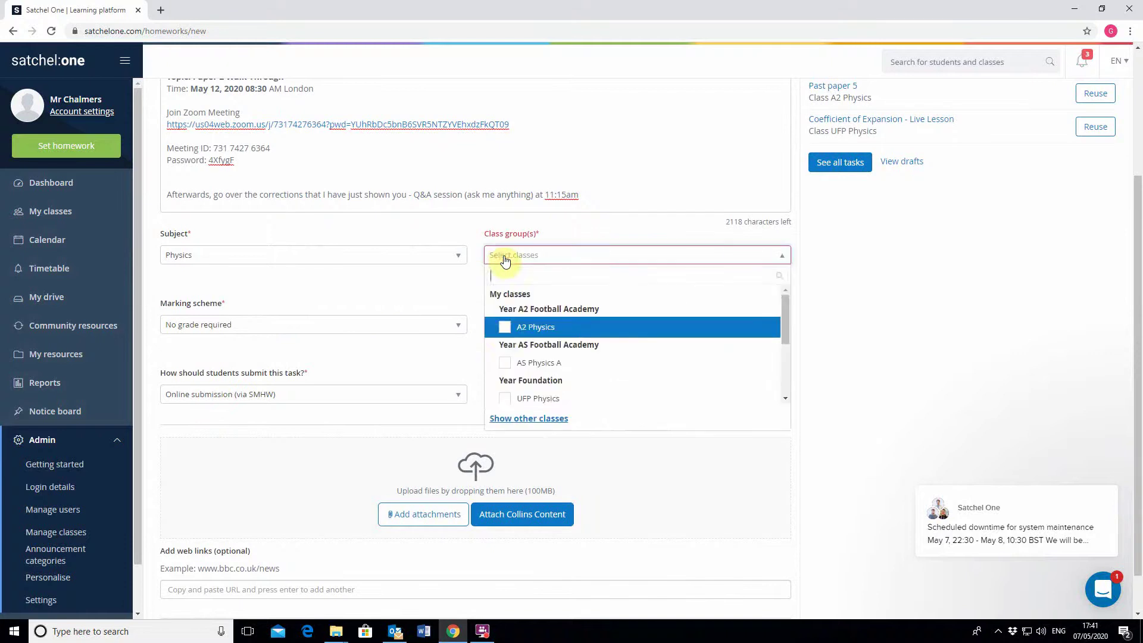
pyautogui.click(504, 332)
pyautogui.click(429, 328)
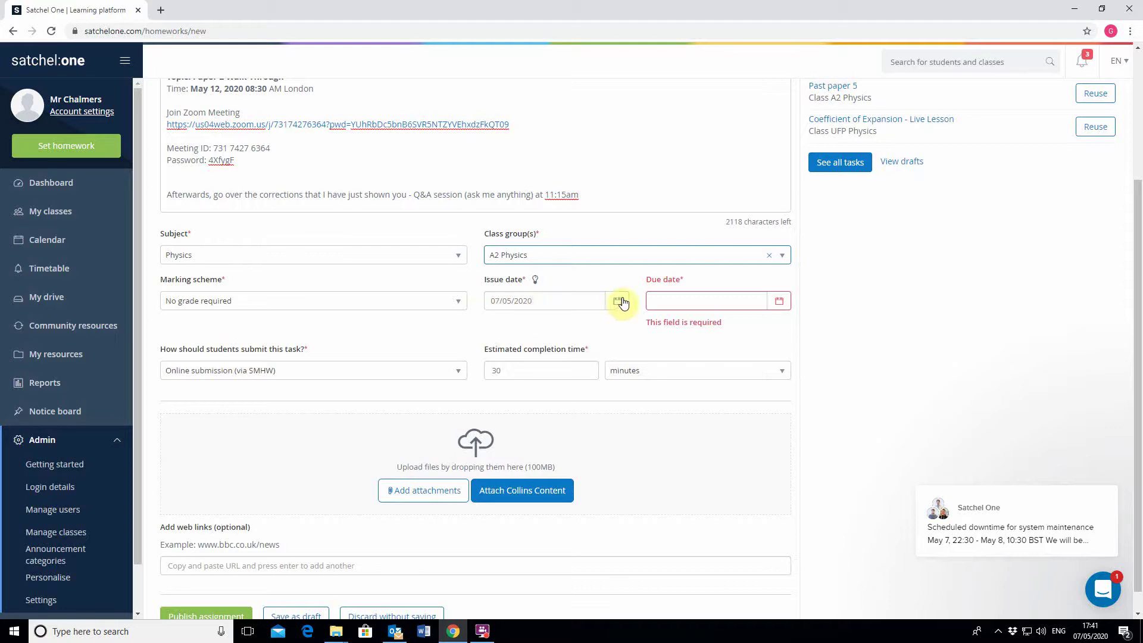
# Set the homework's issue date to 11/05/2020 and its due date to 12/05/2020.
pyautogui.scroll(1, 258, 156)
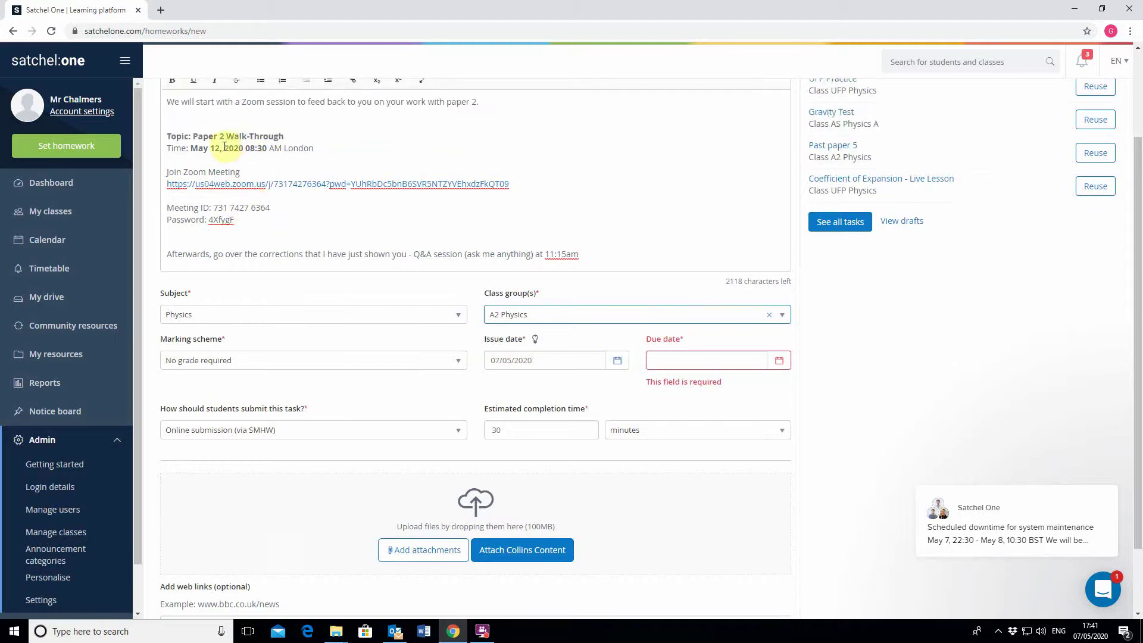
pyautogui.click(620, 361)
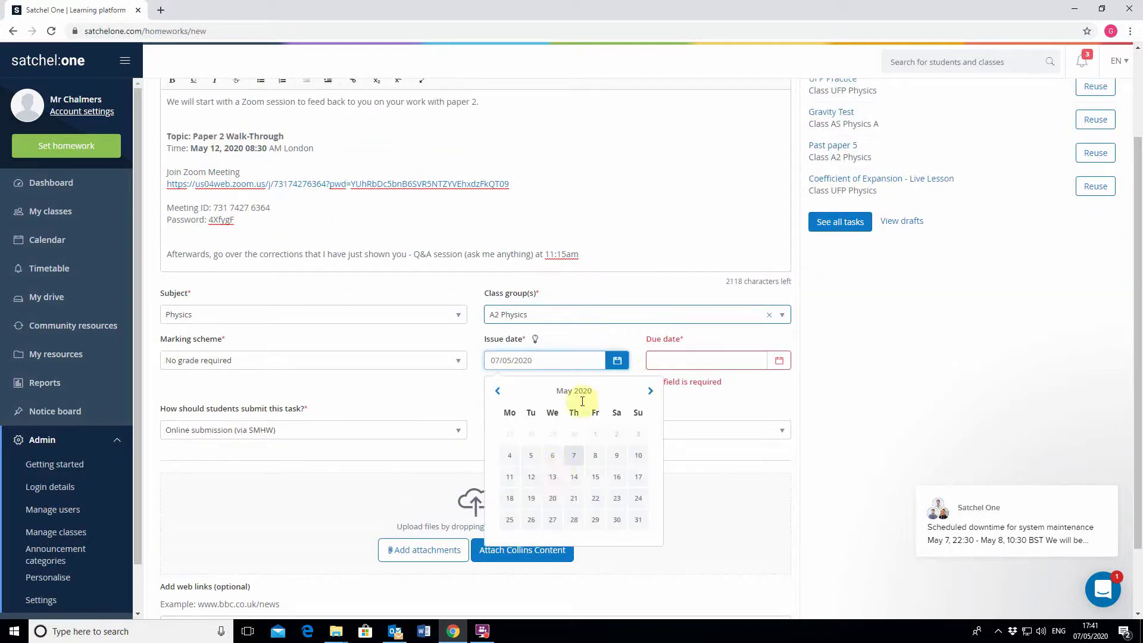
pyautogui.click(511, 477)
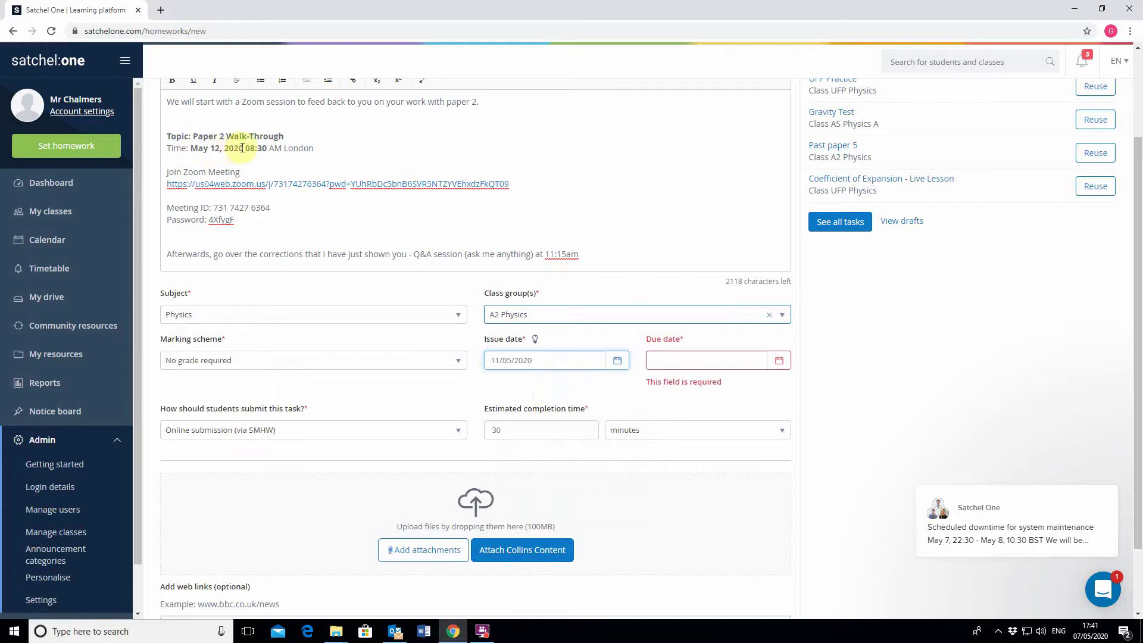
pyautogui.click(782, 359)
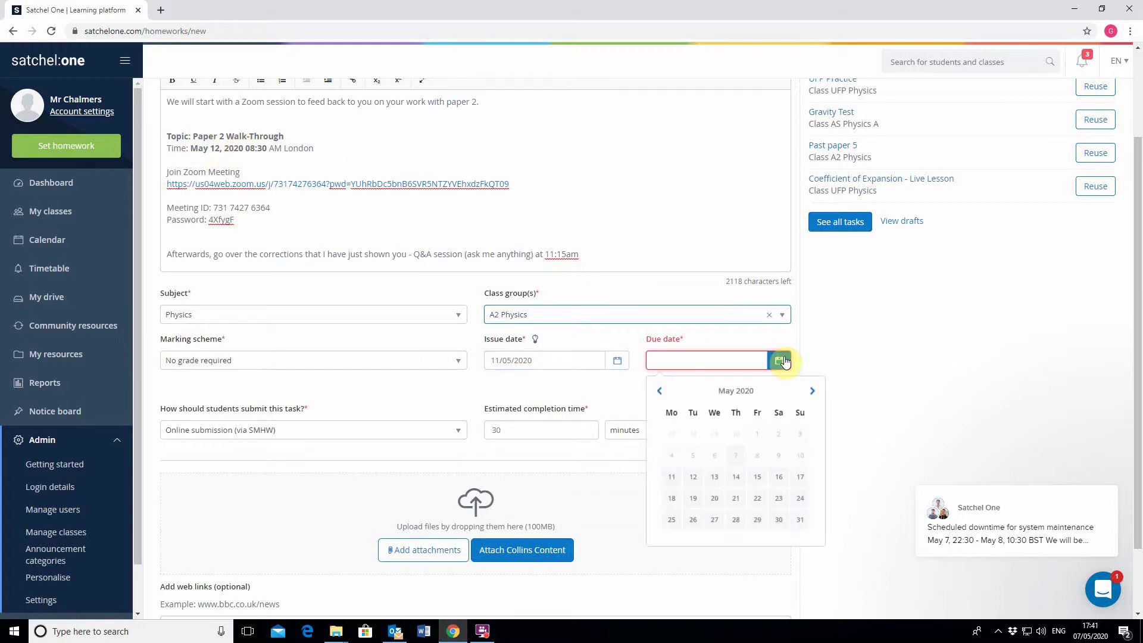
pyautogui.click(693, 480)
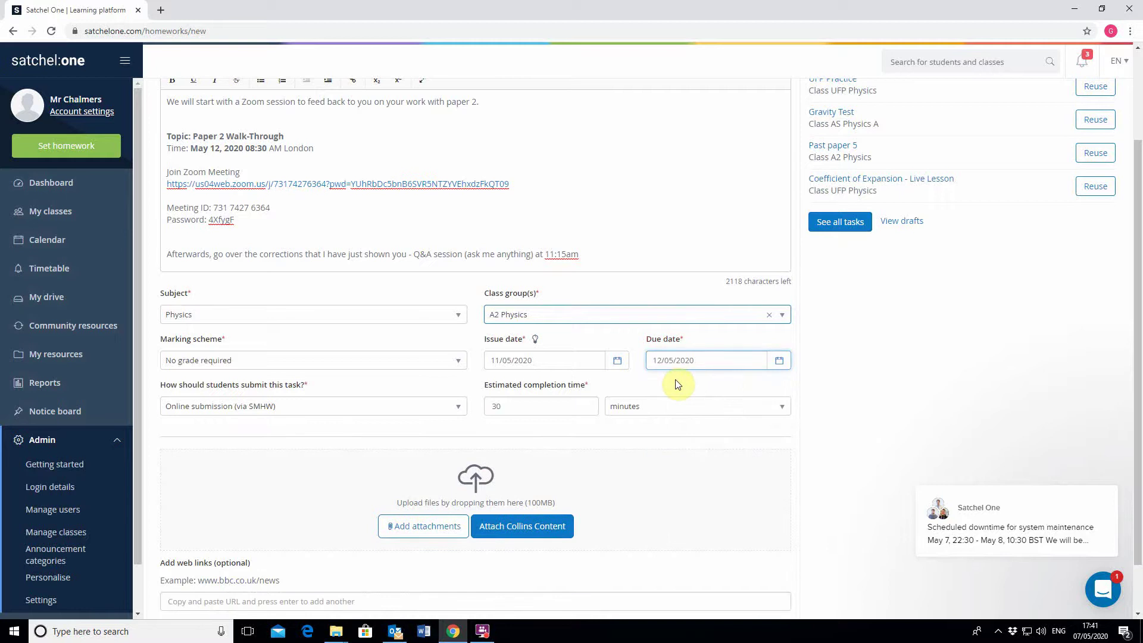
# Publish the Paper 2 Walk-through assignment and look over its published description.
pyautogui.scroll(-1, 278, 533)
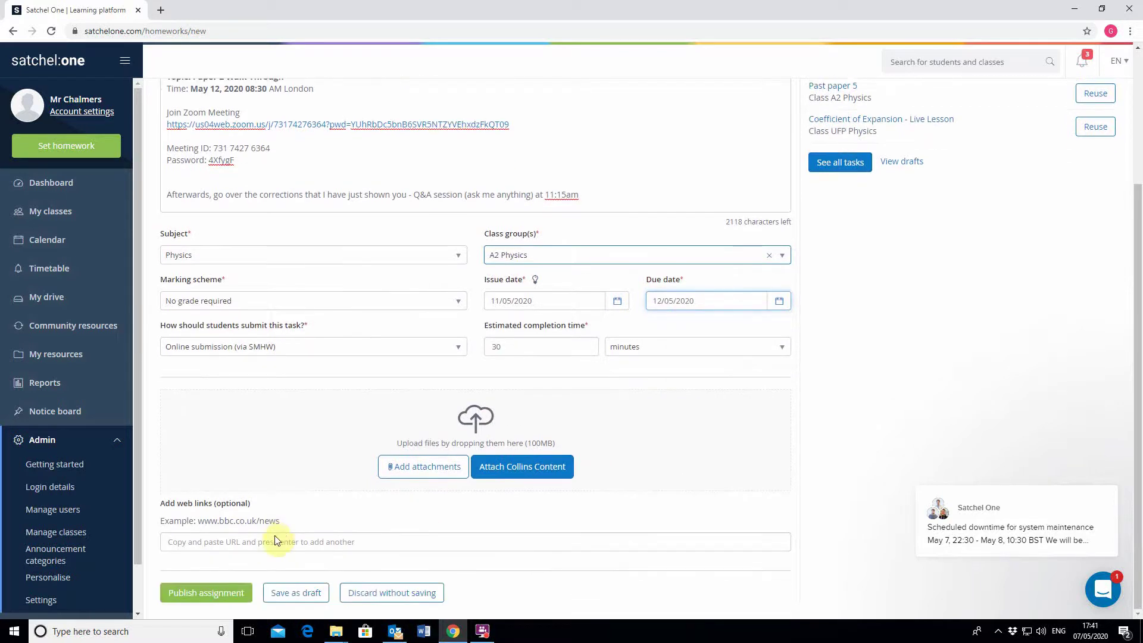
pyautogui.click(205, 594)
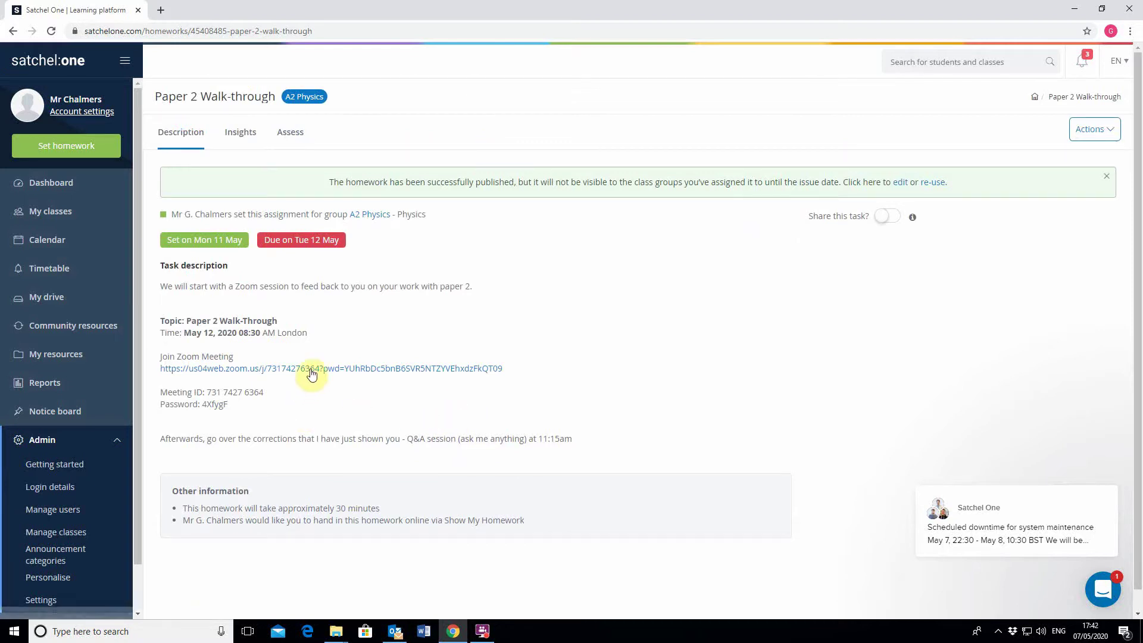
pyautogui.scroll(-1, 321, 435)
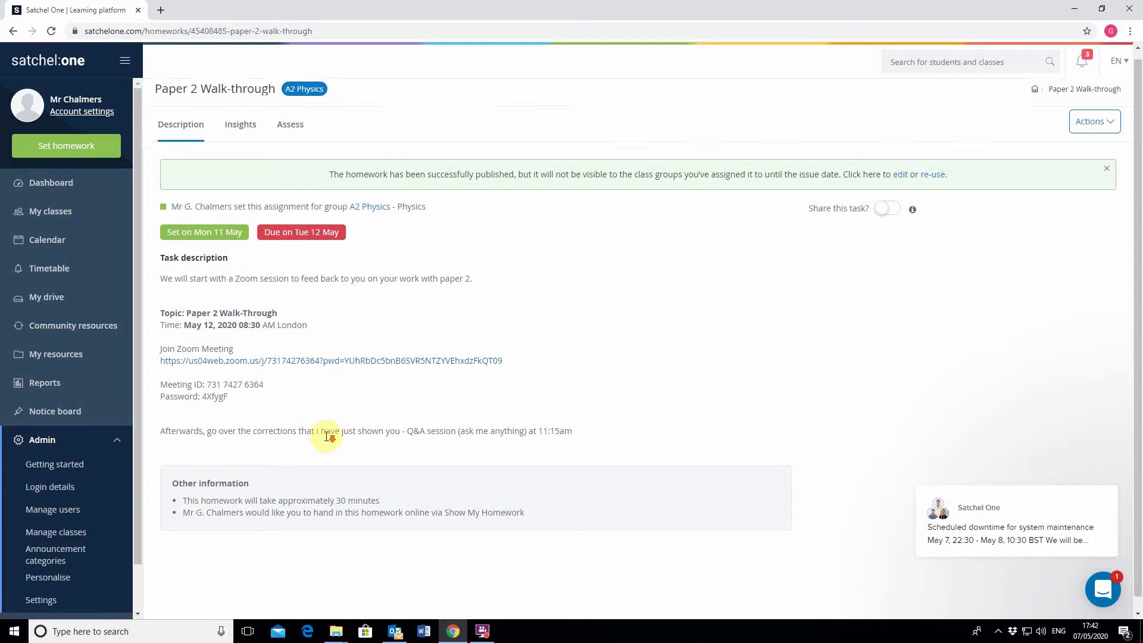
pyautogui.scroll(1, 326, 436)
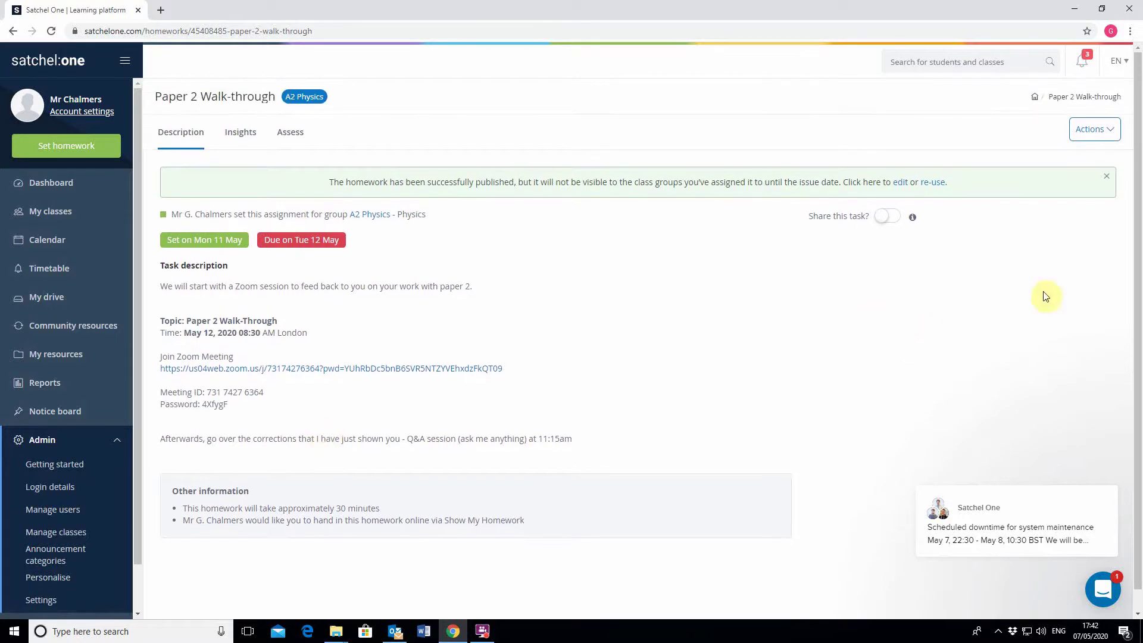
# Open the published homework for editing and delete the Zoom joining link, meeting ID and password from its description.
pyautogui.click(1094, 134)
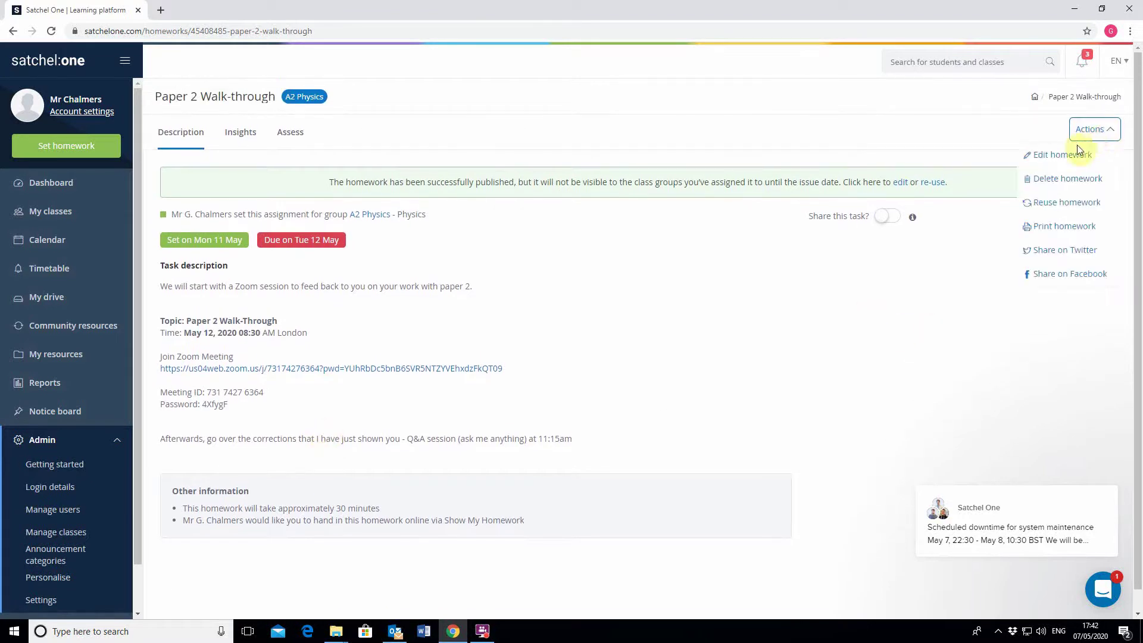
pyautogui.click(1073, 160)
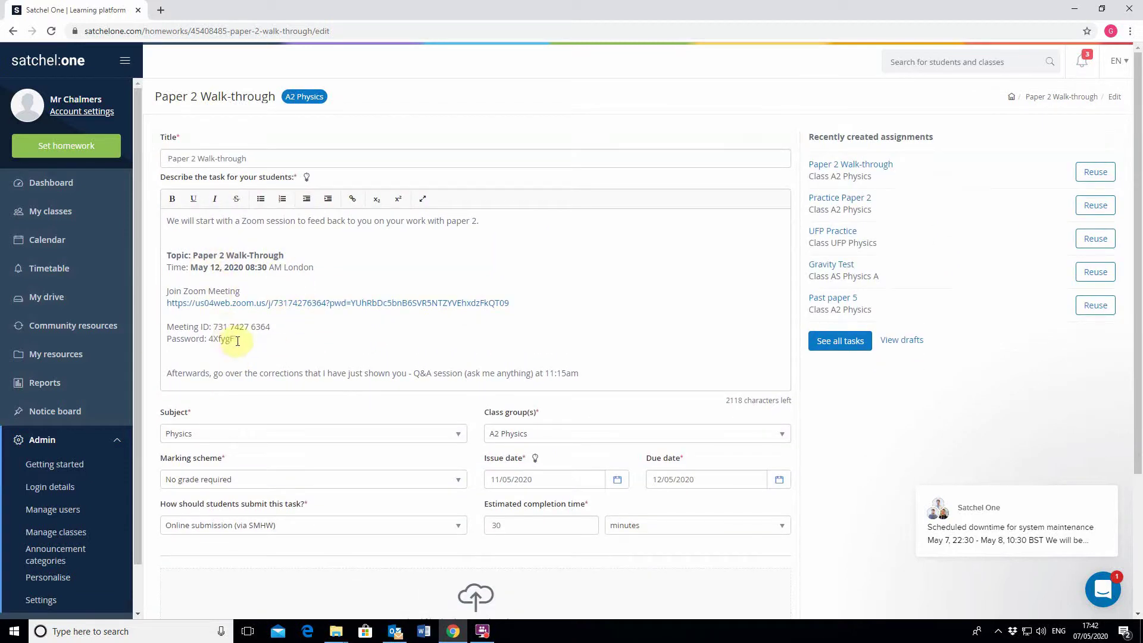
pyautogui.moveTo(235, 339); pyautogui.dragTo(168, 289)
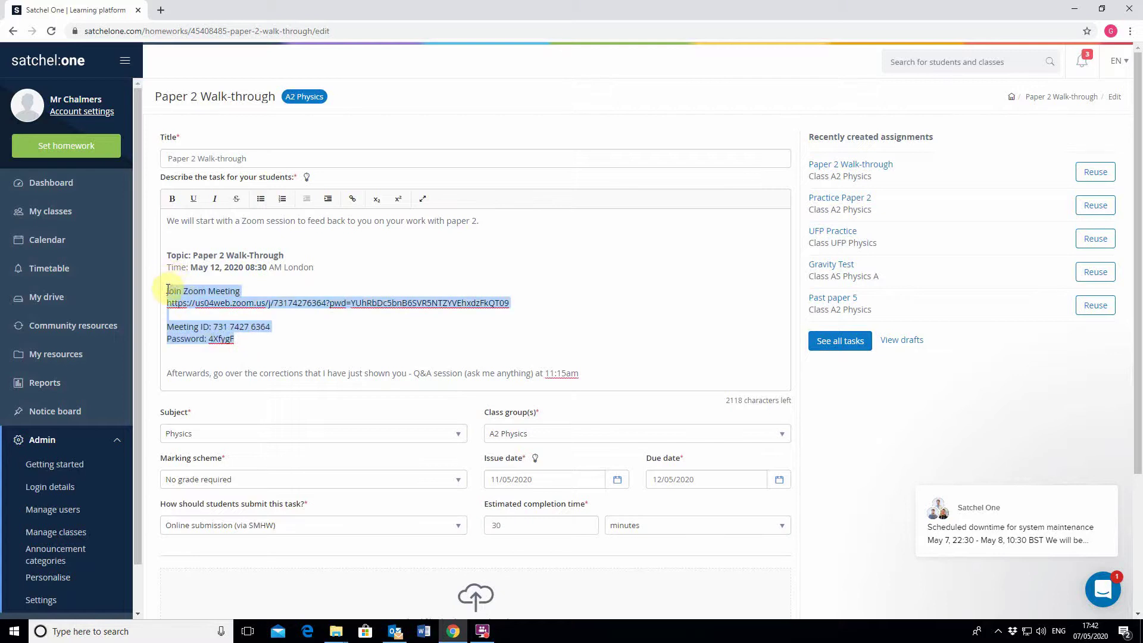
pyautogui.press('Delete')
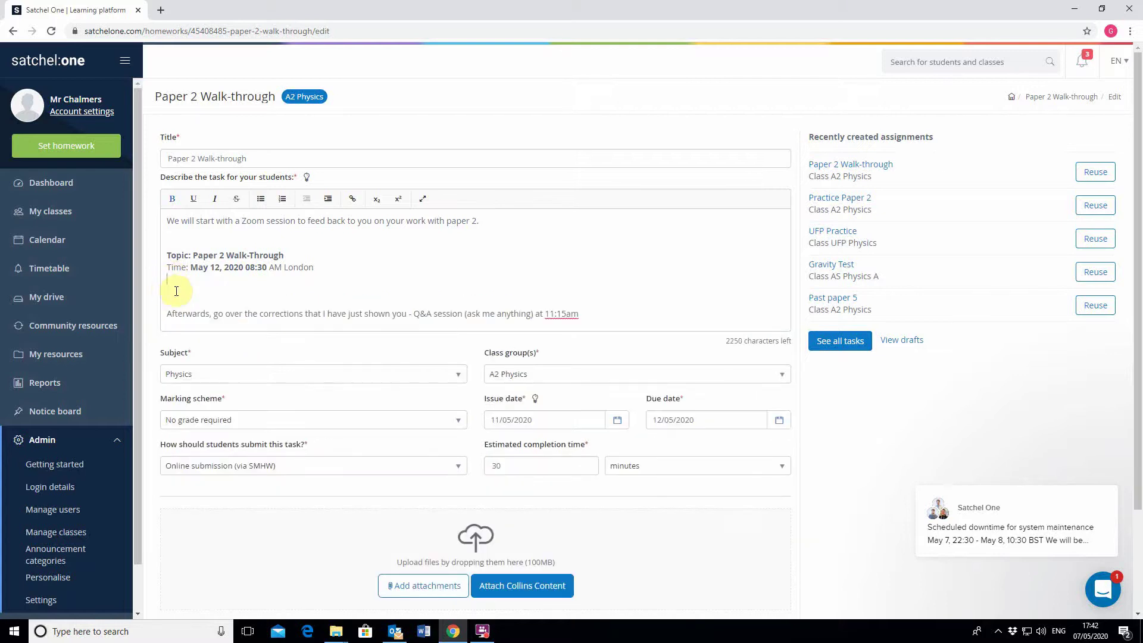
# Add the lines "Watch a recording of the lesson:" and "Download a recording of the lesson:" below the meeting time in the description.
pyautogui.press('Return')
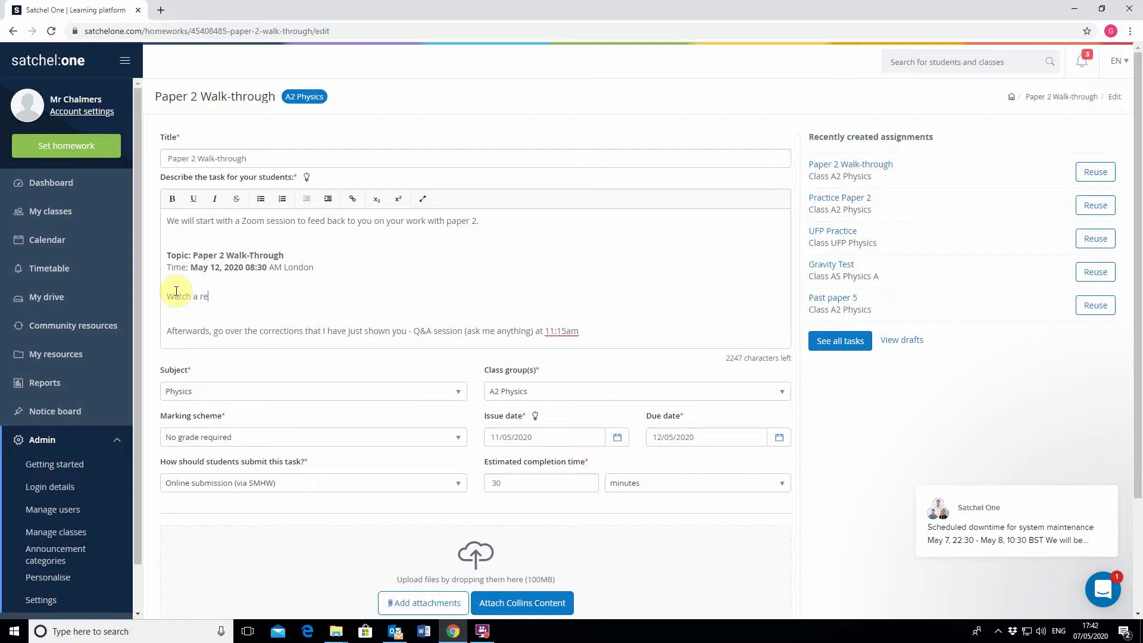
pyautogui.write('ng of the lesson:')
pyautogui.press('Return')
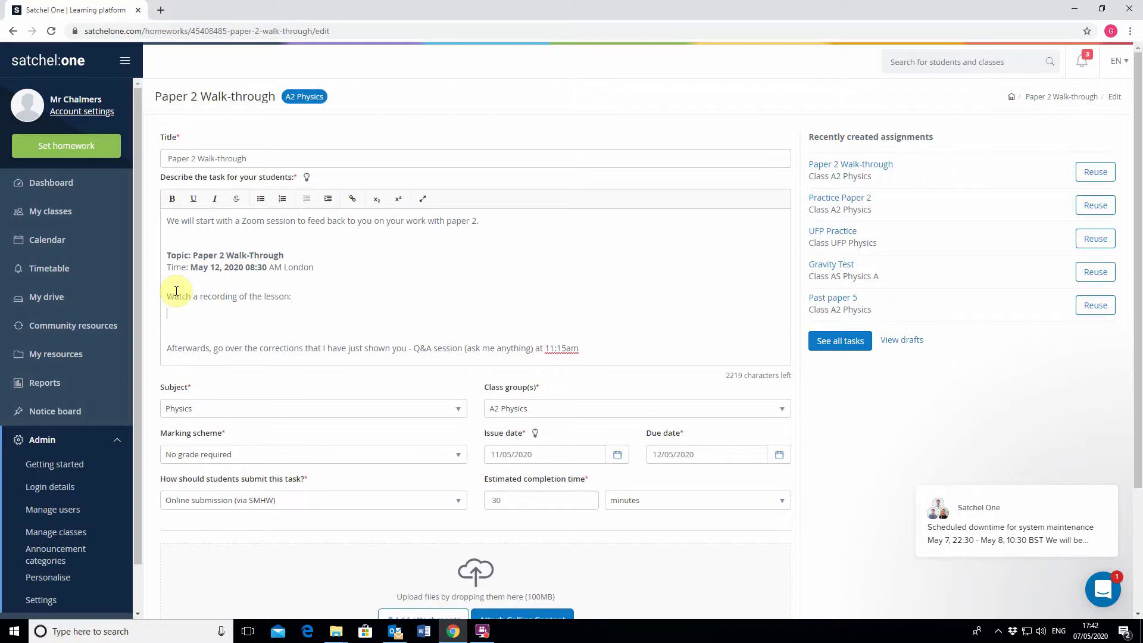
pyautogui.write('Download a recording of the lesso')
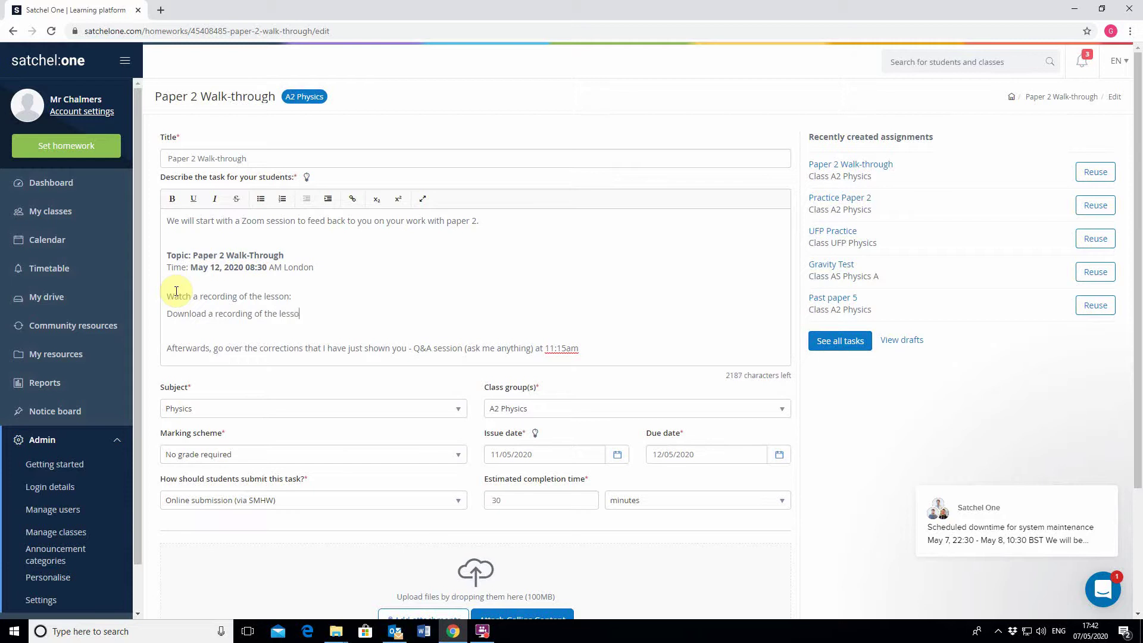
pyautogui.write('n:')
pyautogui.click(311, 294)
pyautogui.click(321, 315)
pyautogui.click(300, 294)
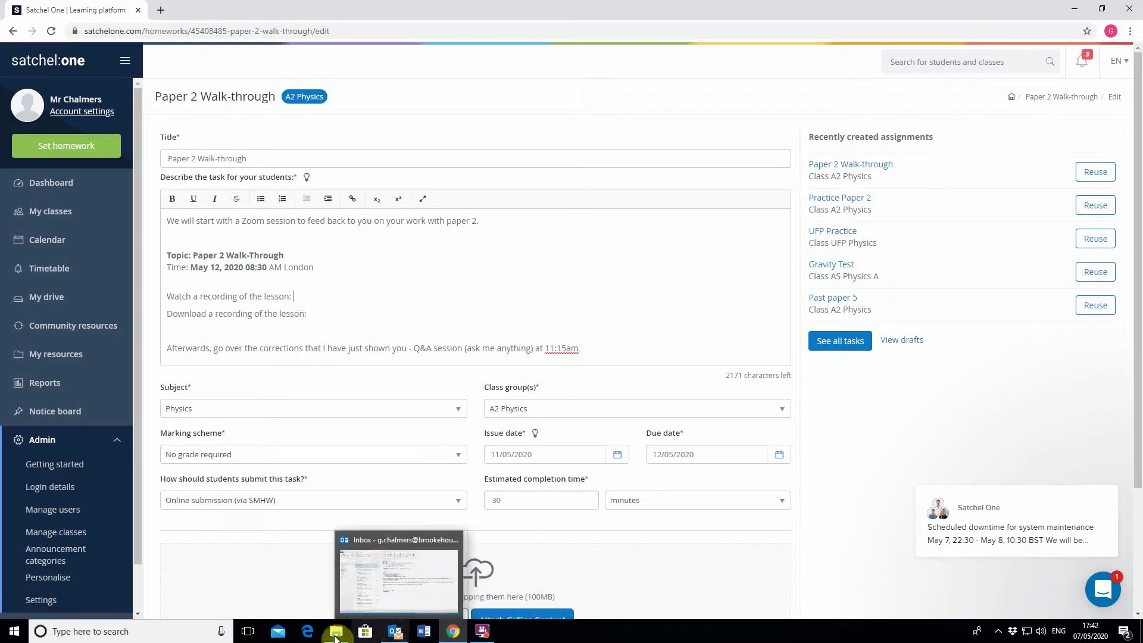
# Bring up the Zoom recording folder and open the properties of the zoom_0 video to check its file size.
pyautogui.moveTo(335, 636)
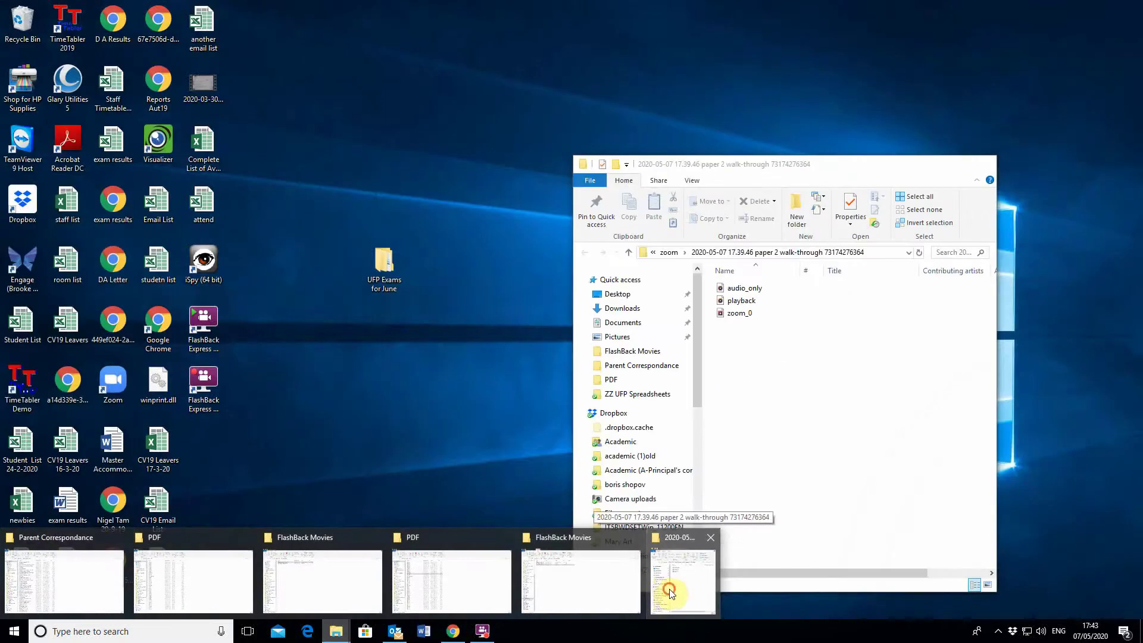
pyautogui.click(668, 589)
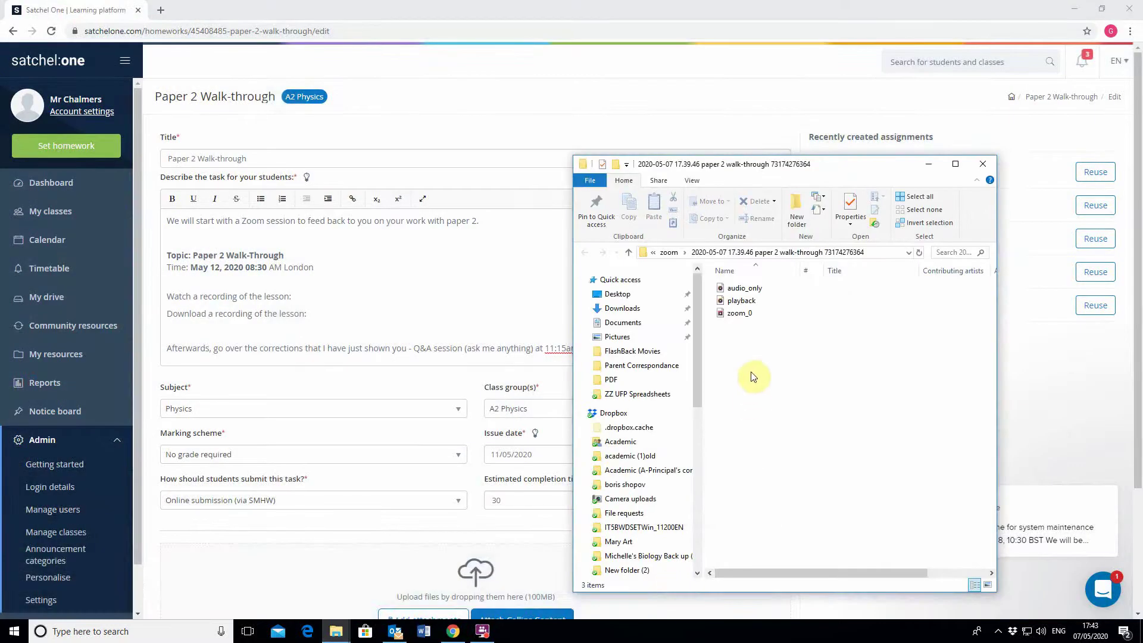
pyautogui.click(737, 315)
pyautogui.rightClick(737, 316)
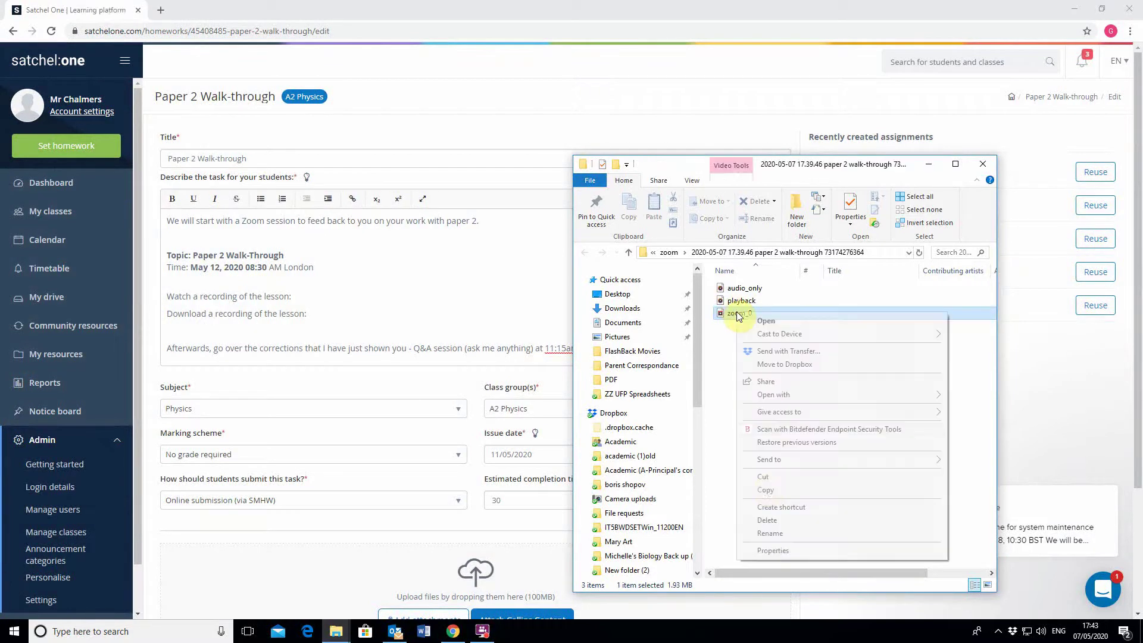
pyautogui.click(765, 551)
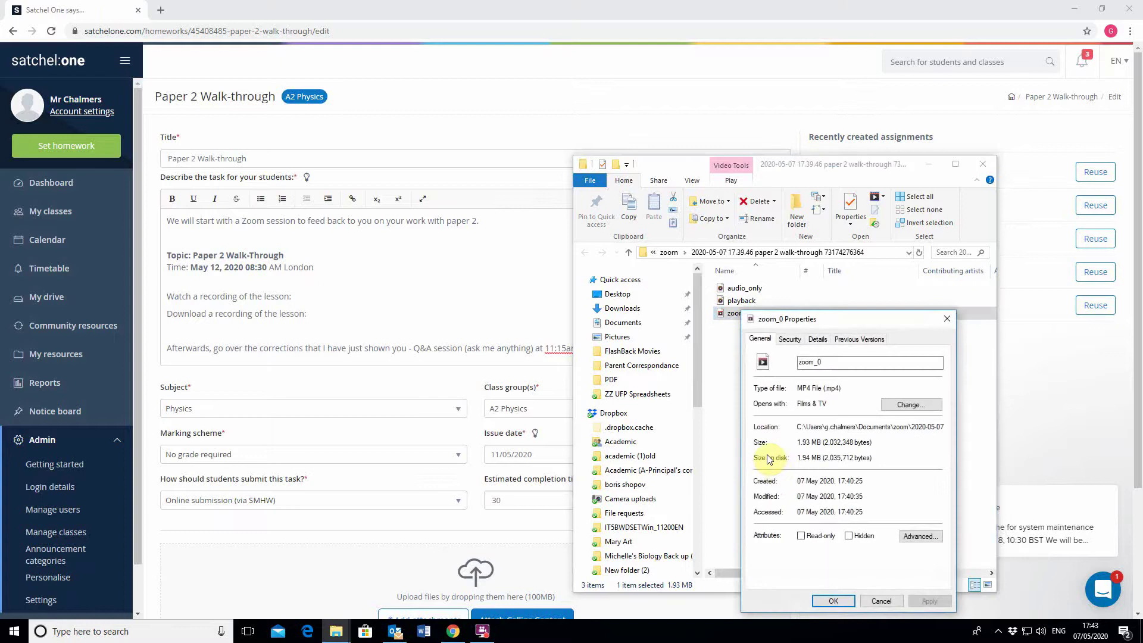
# Attach the zoom_0 video recording to the Paper 2 Walk-through homework and remove the attachment again.
pyautogui.click(886, 603)
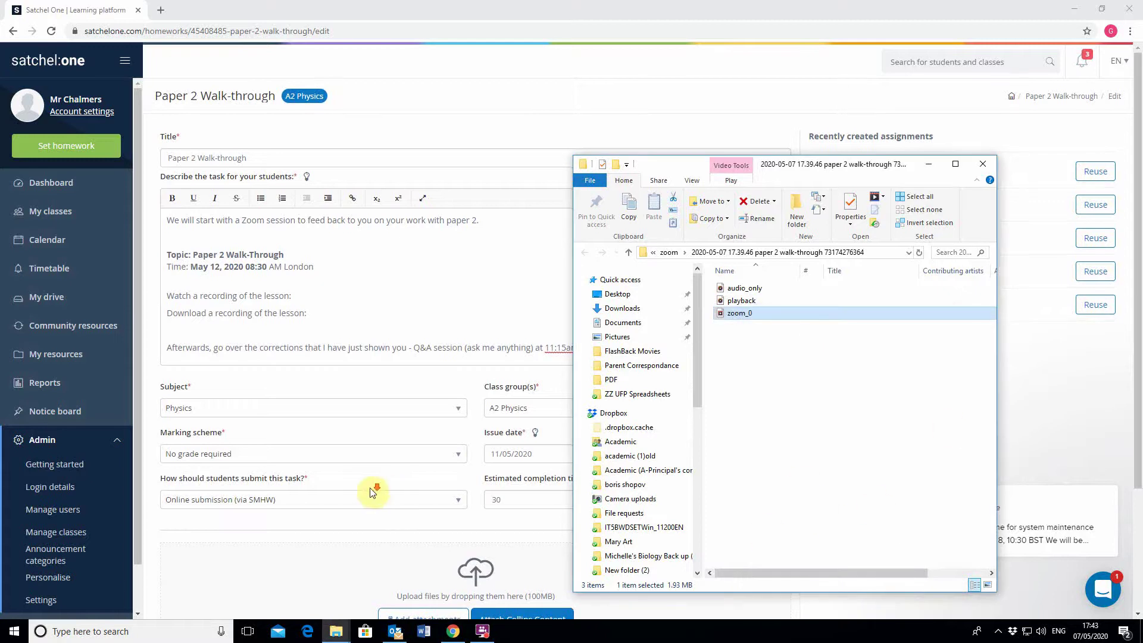
pyautogui.scroll(-1, 381, 488)
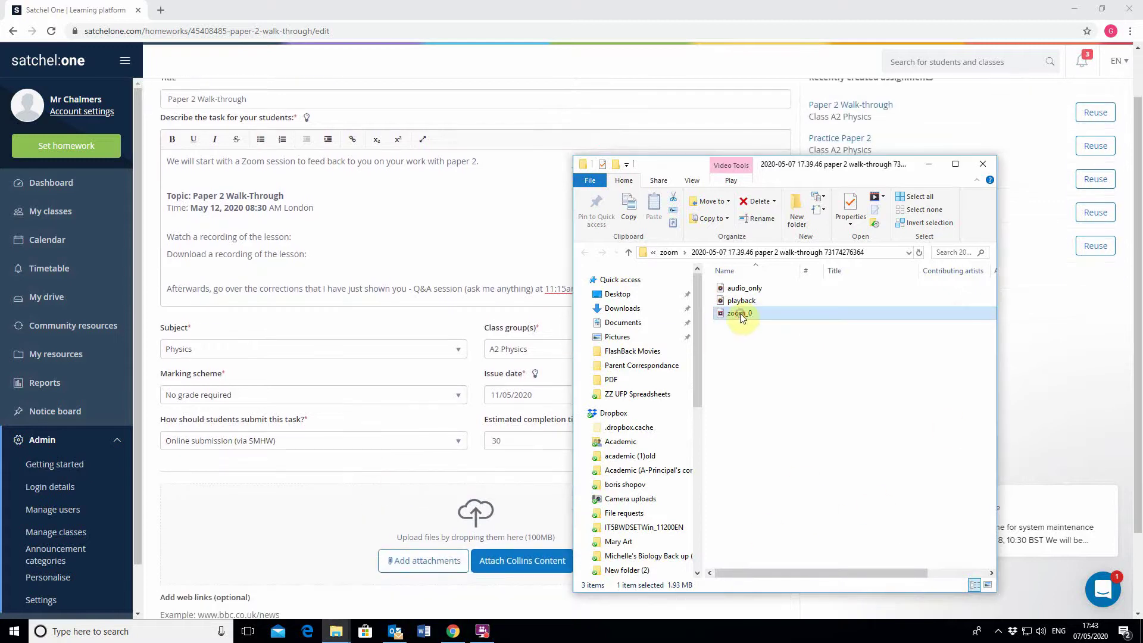
pyautogui.moveTo(741, 314); pyautogui.dragTo(284, 535)
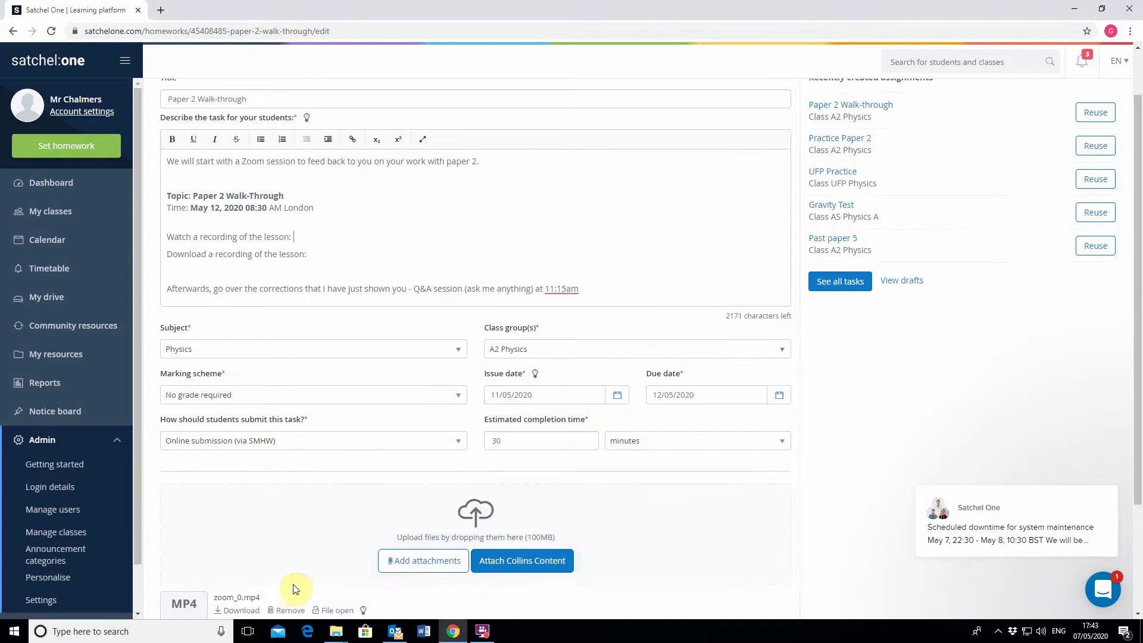
pyautogui.scroll(-2, 296, 587)
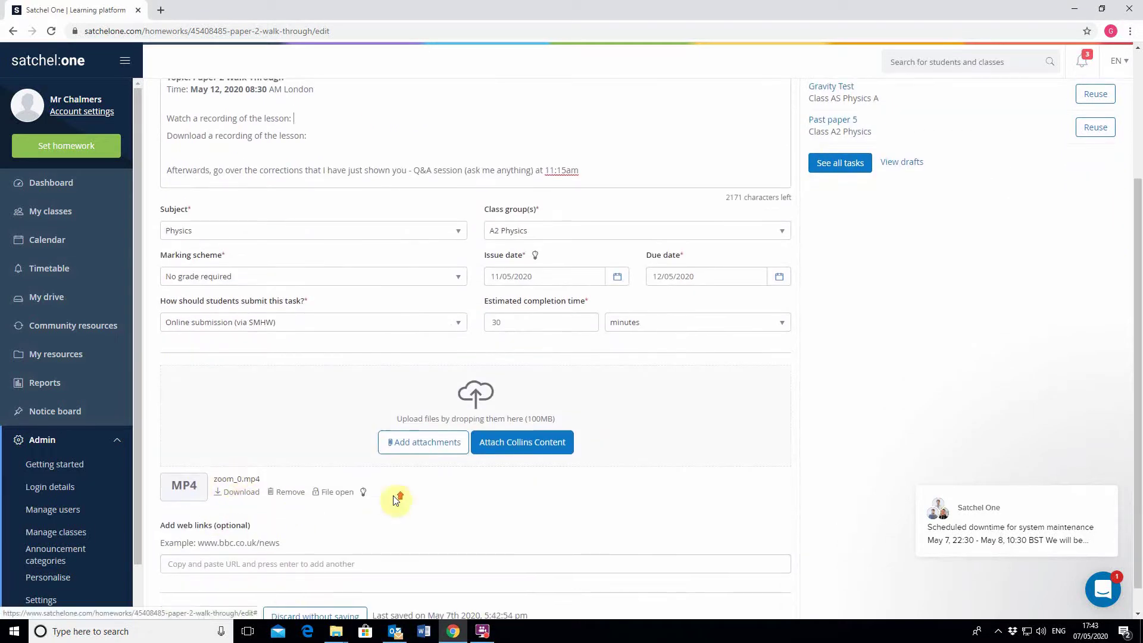
pyautogui.scroll(3, 381, 489)
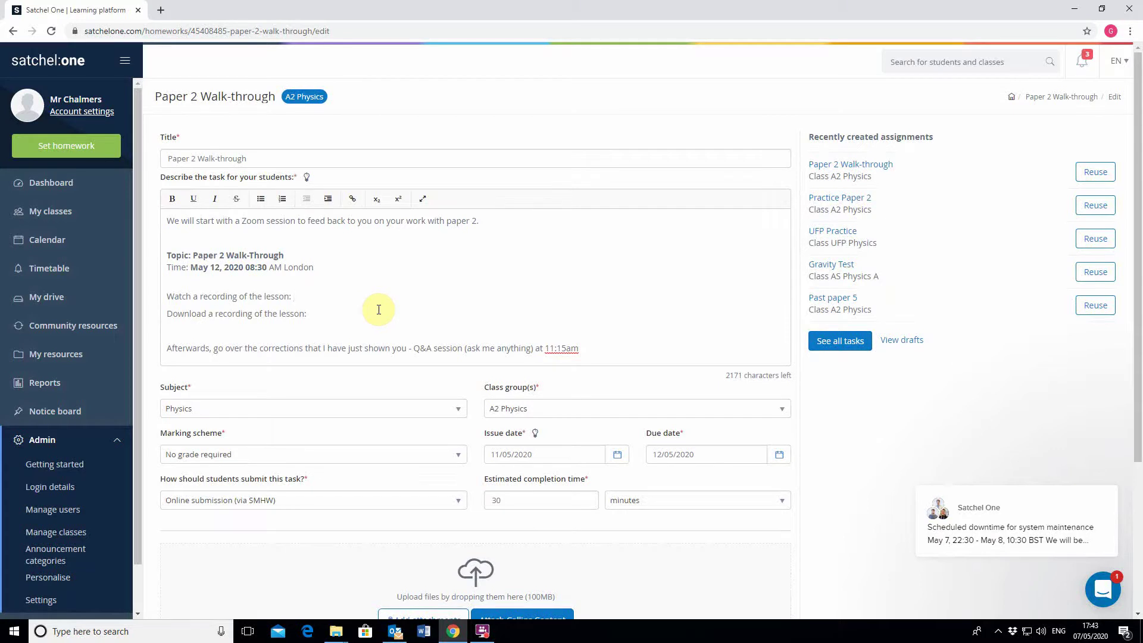
pyautogui.scroll(-4, 381, 334)
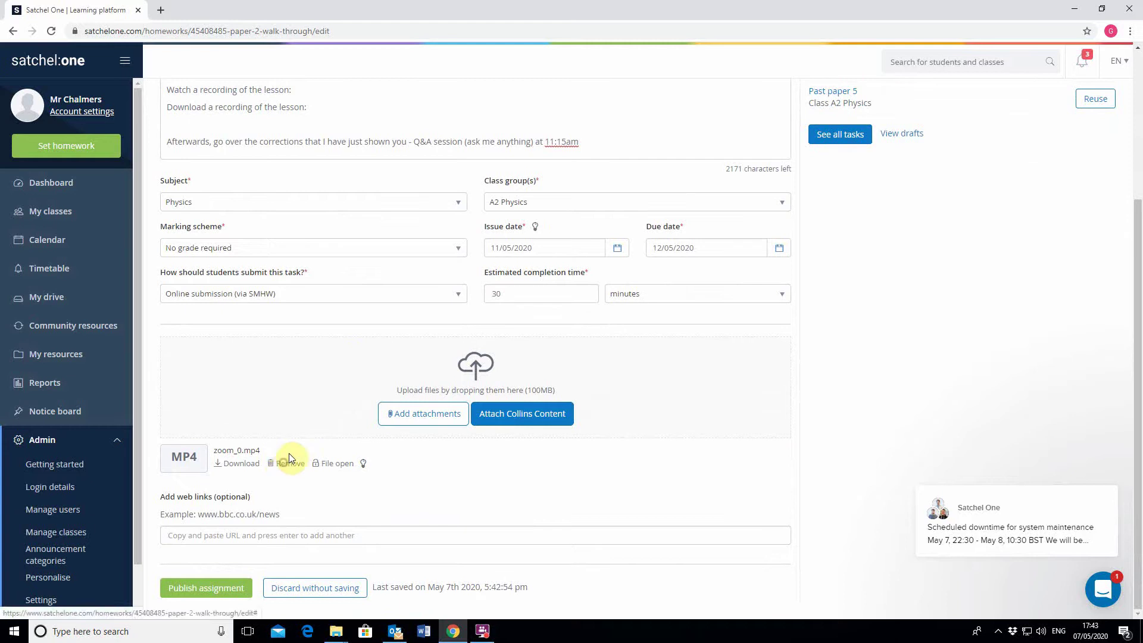
pyautogui.scroll(4, 256, 405)
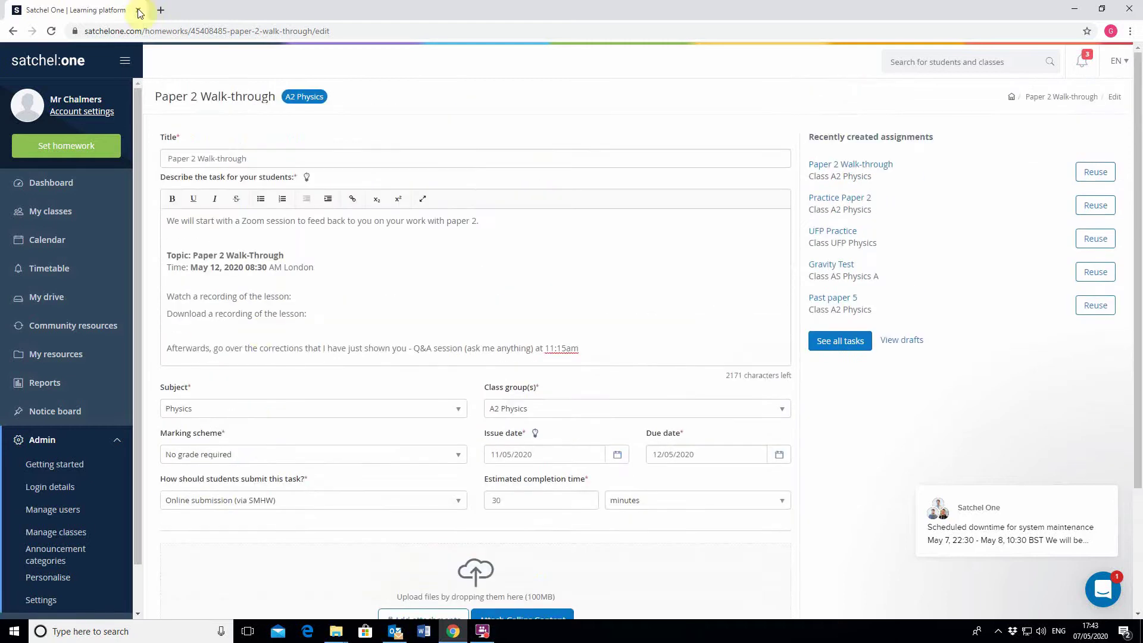
# Open youtube.com in a new browser tab, leaving the homework edit page open.
pyautogui.click(162, 10)
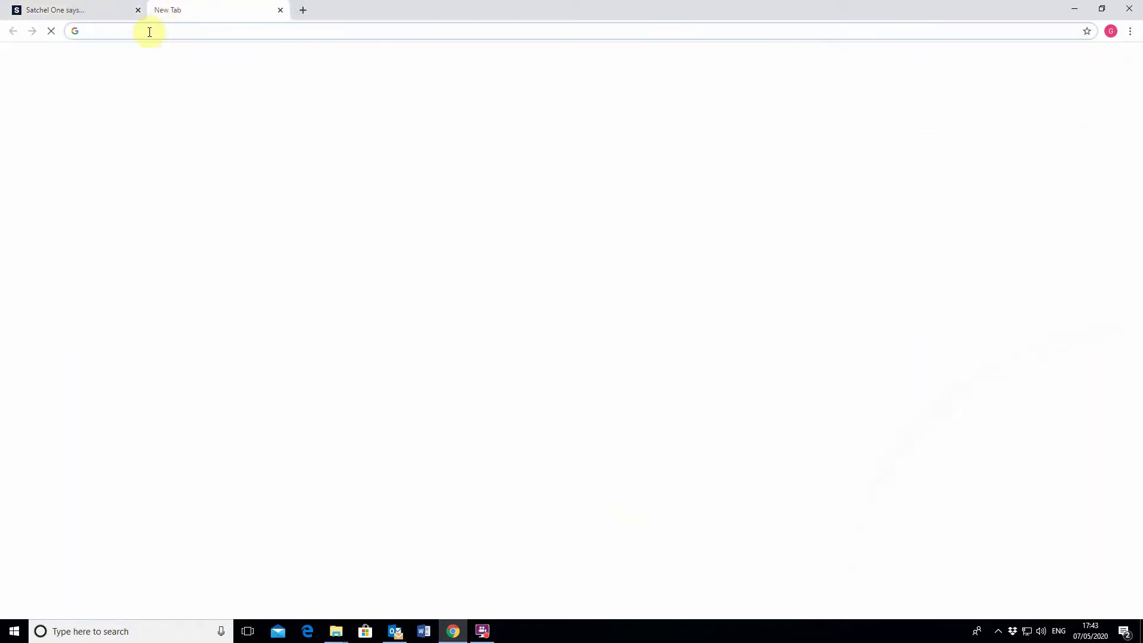
pyautogui.write('youtube.com')
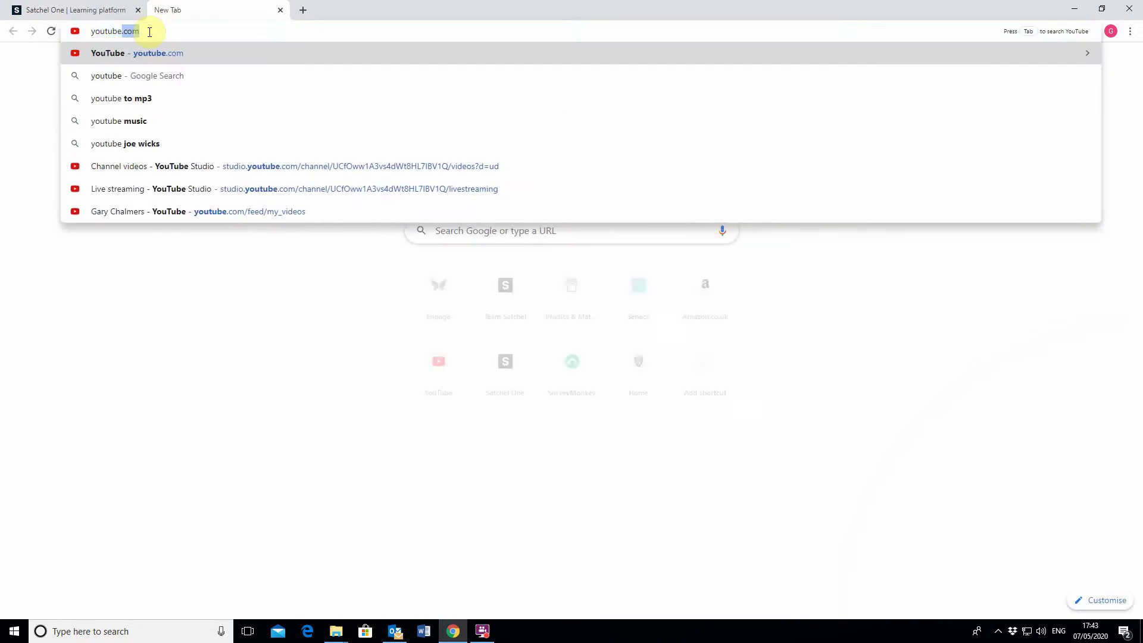
pyautogui.press('Return')
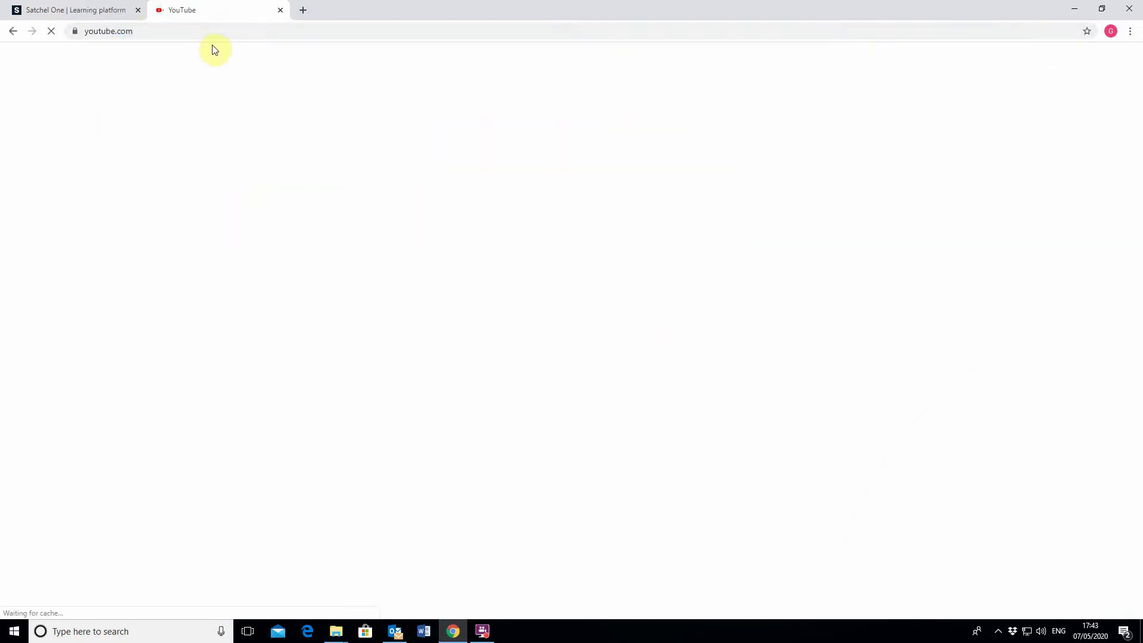
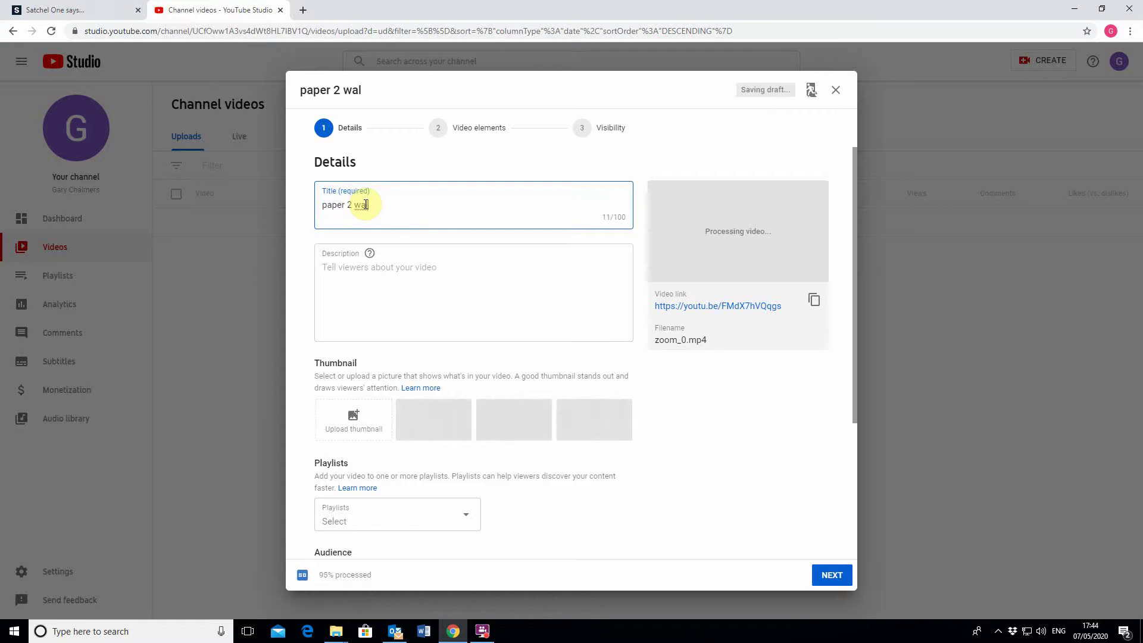
# Title the uploaded zoom_0 video "paper 2 walkthrough" and fill its description with "blah" repeated nine times.
pyautogui.write('kthro')
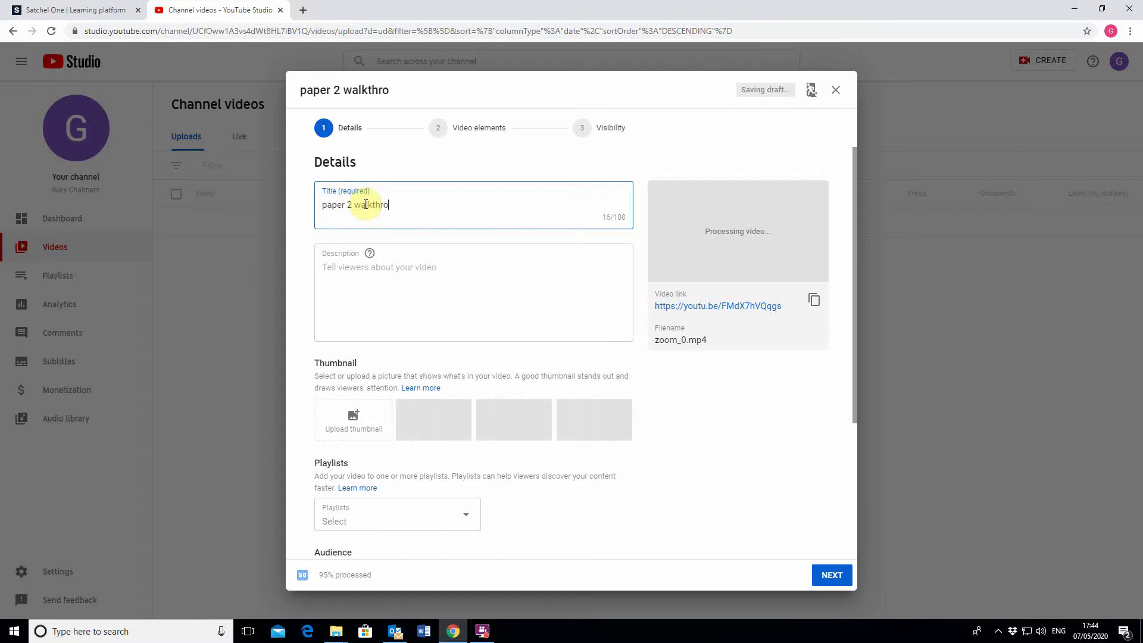
pyautogui.write('ugh')
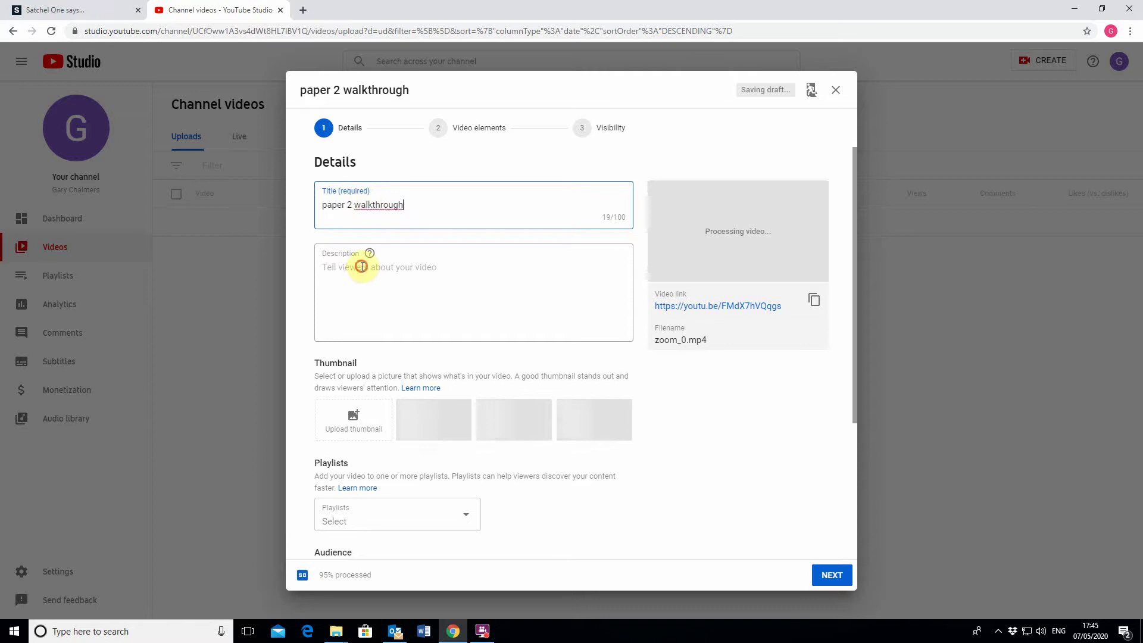
pyautogui.click(363, 267)
pyautogui.write('b')
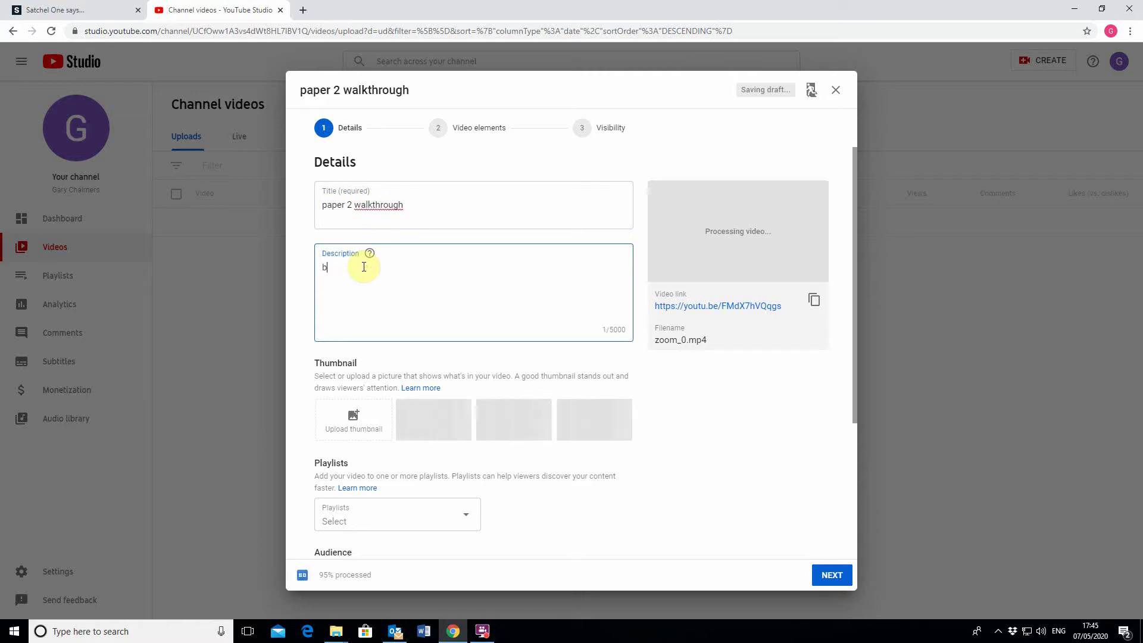
pyautogui.write('lah')
pyautogui.hotkey('shift', 'Left')
pyautogui.hotkey('shift', 'Left')
pyautogui.hotkey('shift', 'Left')
pyautogui.hotkey('ctrl', 'c')
pyautogui.hotkey('ctrl', 'v')
pyautogui.hotkey('ctrl', 'v')
pyautogui.hotkey('ctrl', 'v')
pyautogui.hotkey('ctrl', 'v')
pyautogui.hotkey('ctrl', 'v')
pyautogui.hotkey('ctrl', 'v')
pyautogui.hotkey('ctrl', 'v')
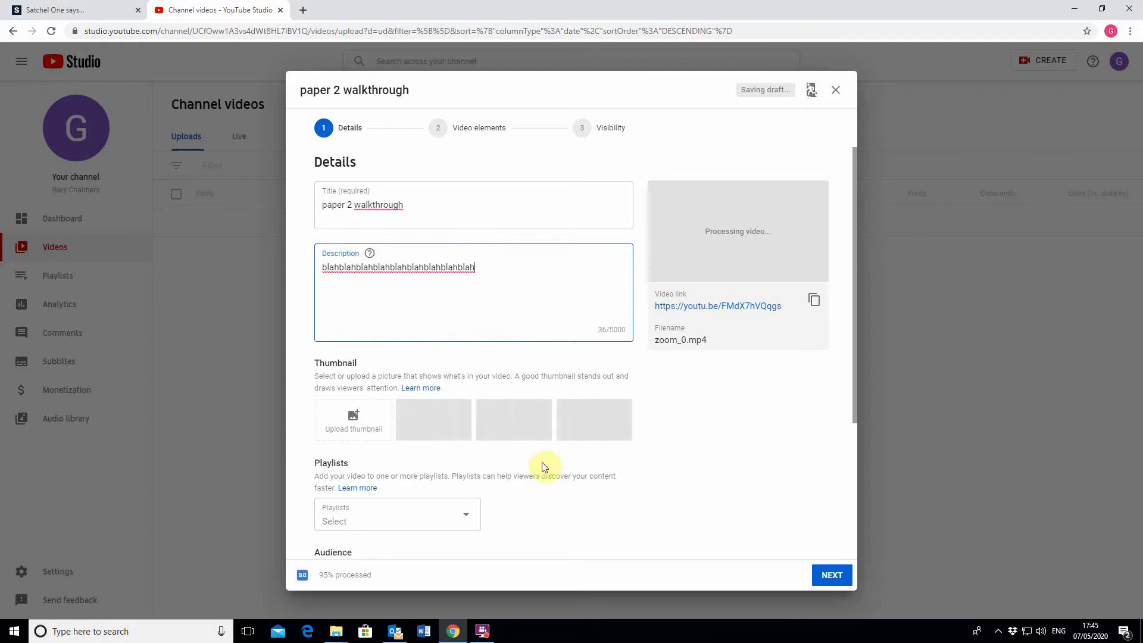
pyautogui.scroll(-1, 434, 231)
pyautogui.scroll(1, 434, 231)
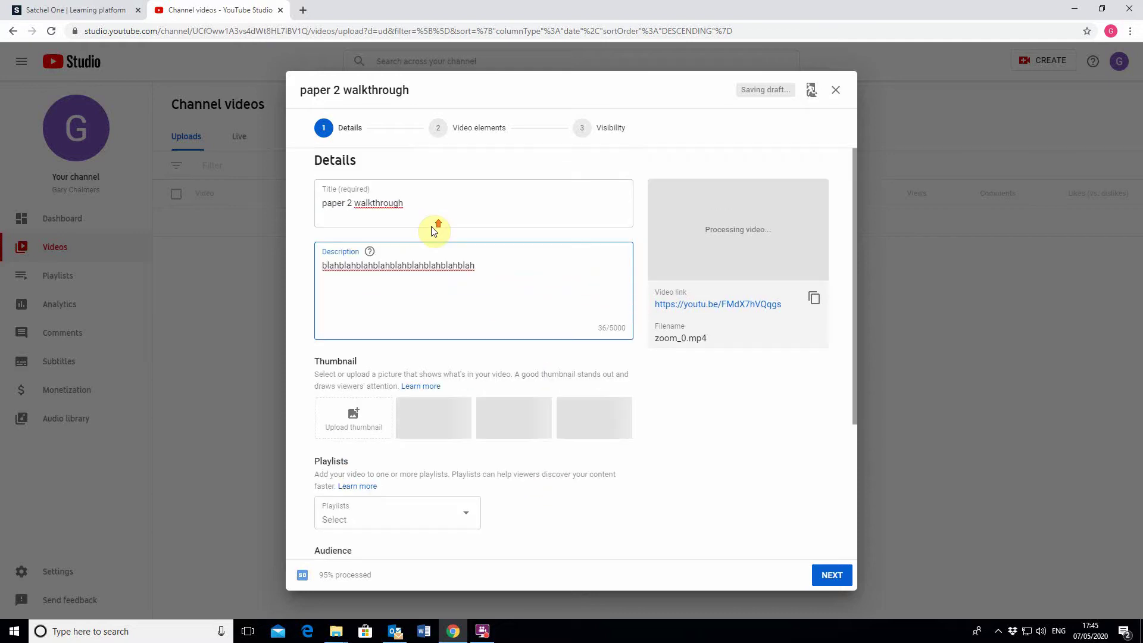
# Hyphenate the video title to read "paper 2 walk-through".
pyautogui.click(373, 204)
pyautogui.write('-')
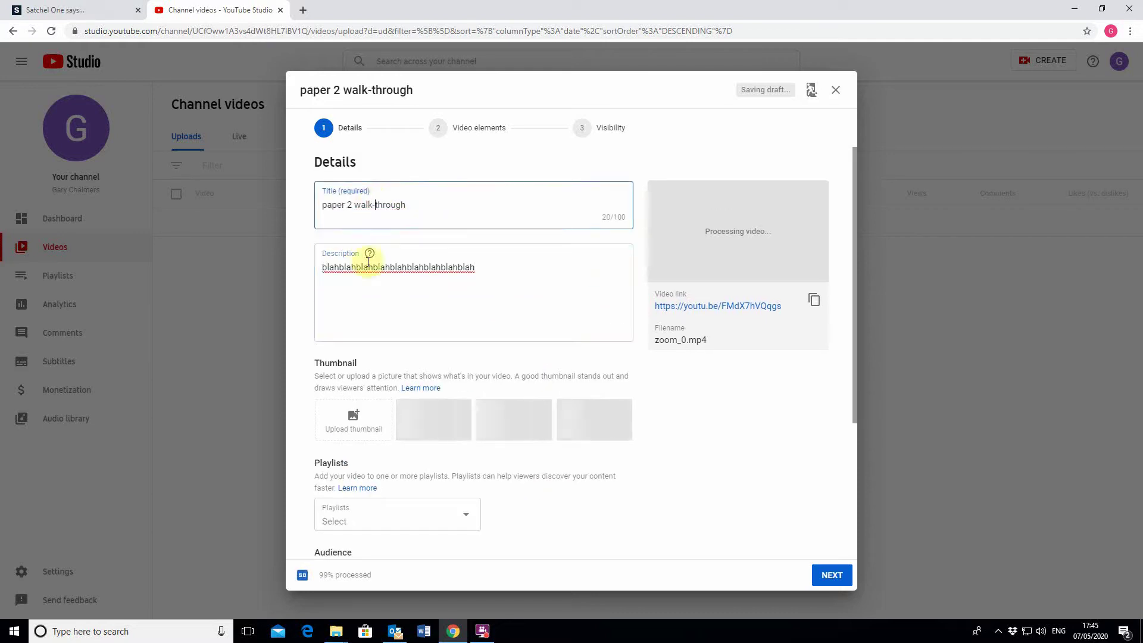
pyautogui.click(434, 296)
# Mark the video as made for kids in its audience settings and look over the details.
pyautogui.scroll(-3, 434, 304)
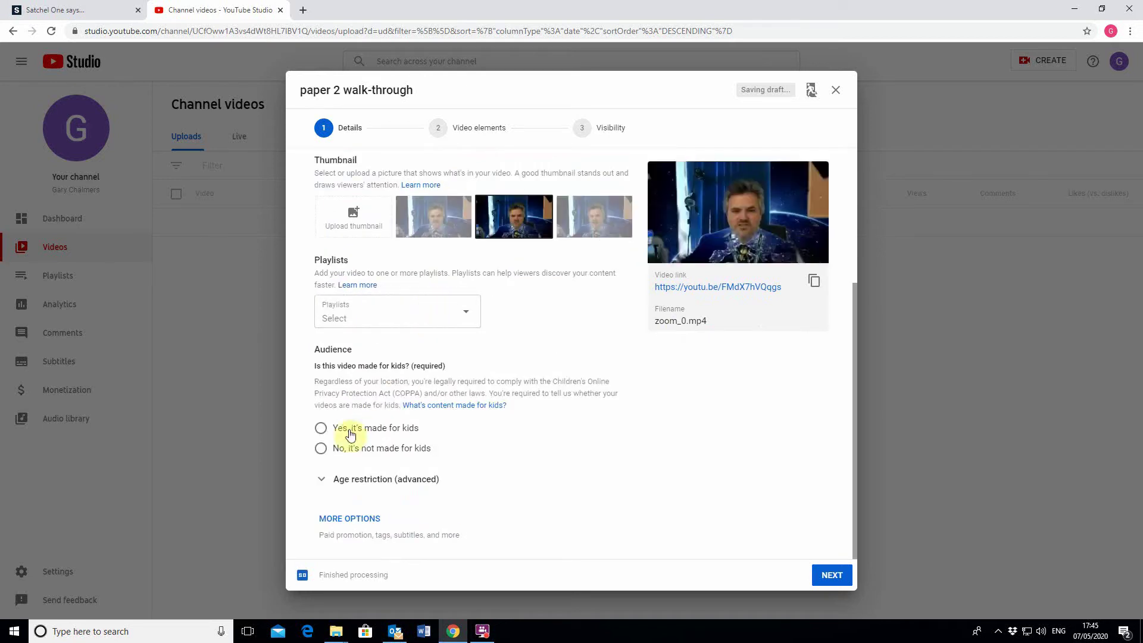
pyautogui.click(321, 428)
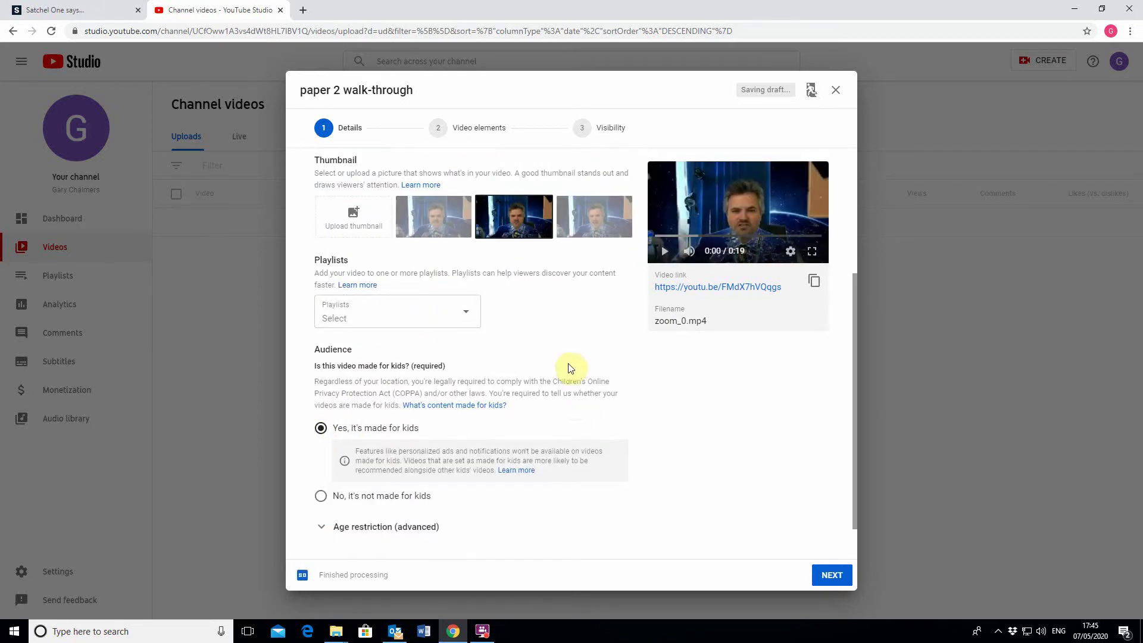
pyautogui.scroll(1, 569, 368)
pyautogui.scroll(4, 569, 368)
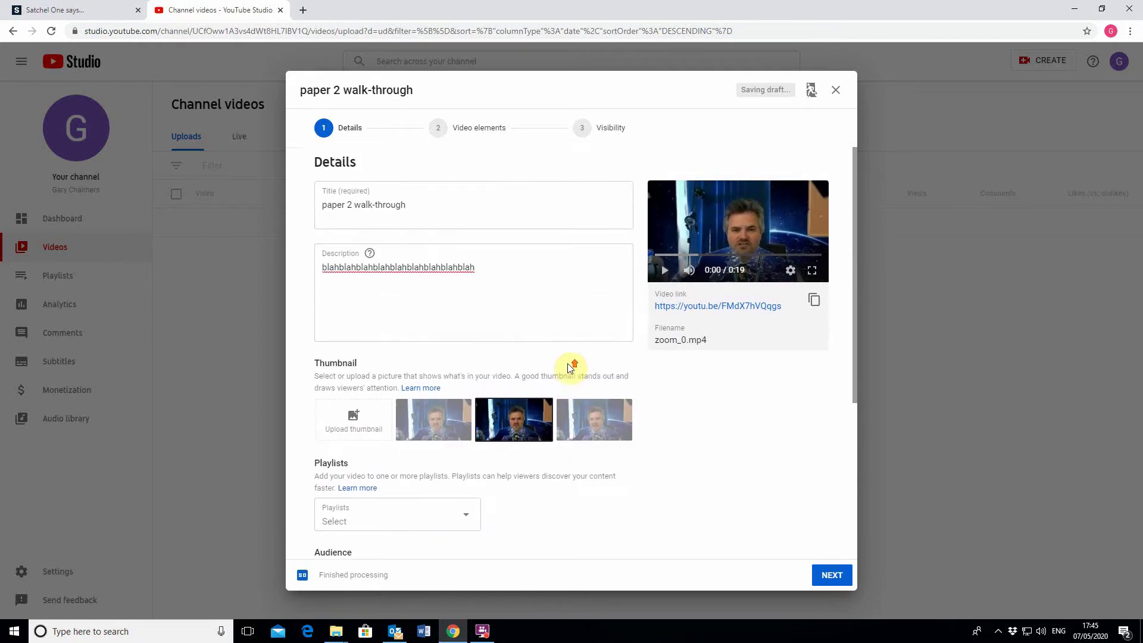
# Set the video's visibility to Public and publish it.
pyautogui.click(590, 138)
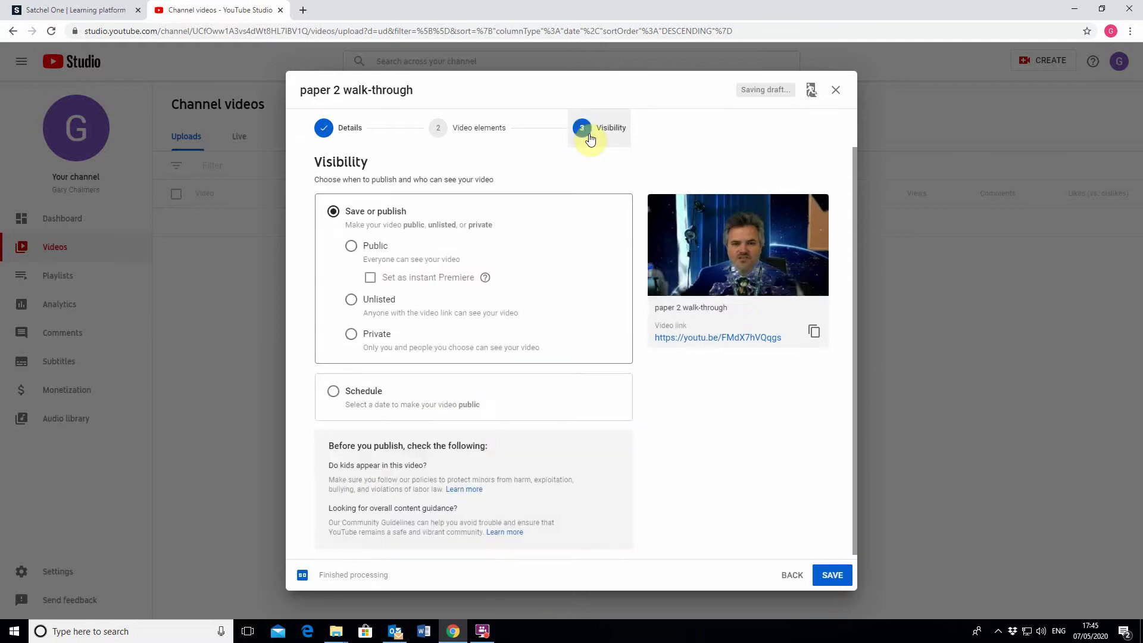
pyautogui.click(373, 258)
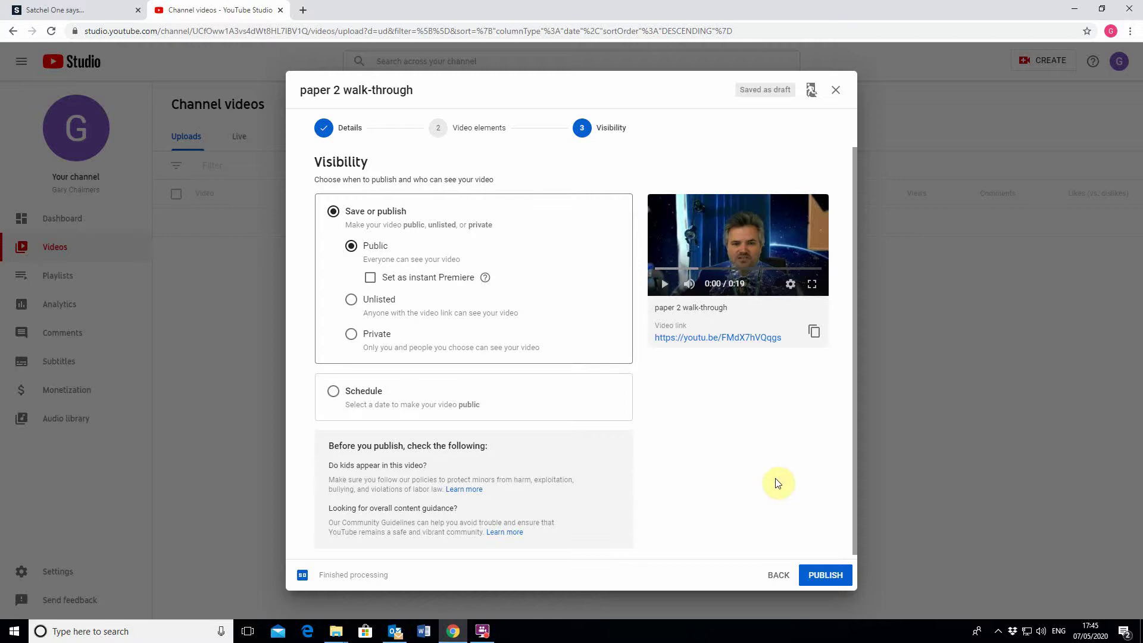
pyautogui.click(822, 575)
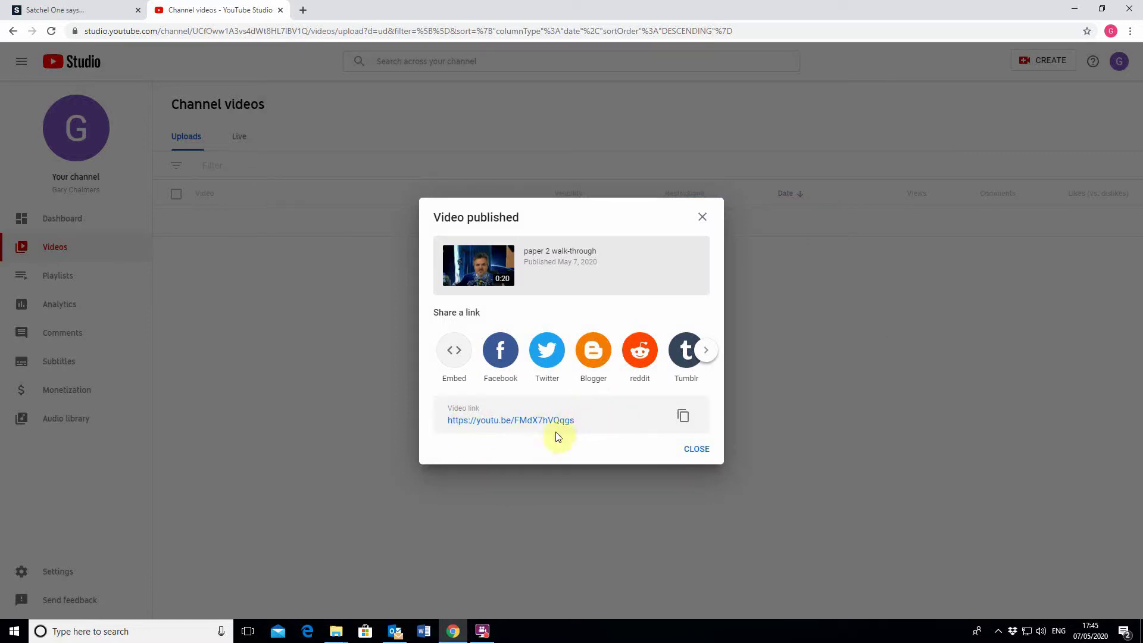
# Copy the published video's link and paste it after "Watch a recording of the lesson:" in the Satchel One homework description.
pyautogui.click(684, 419)
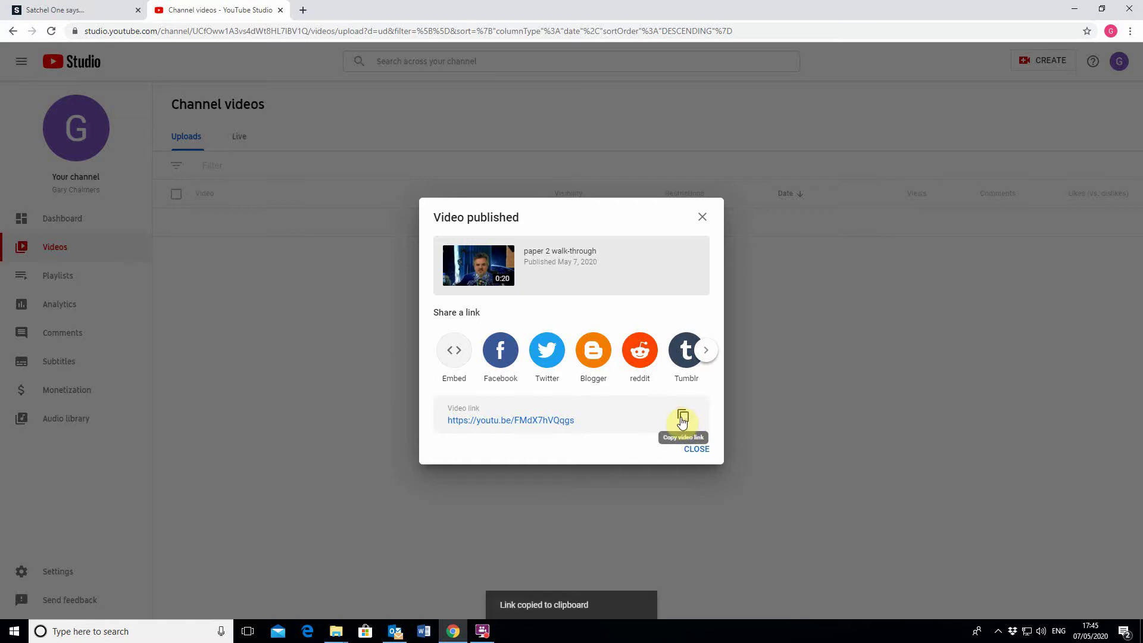
pyautogui.click(71, 10)
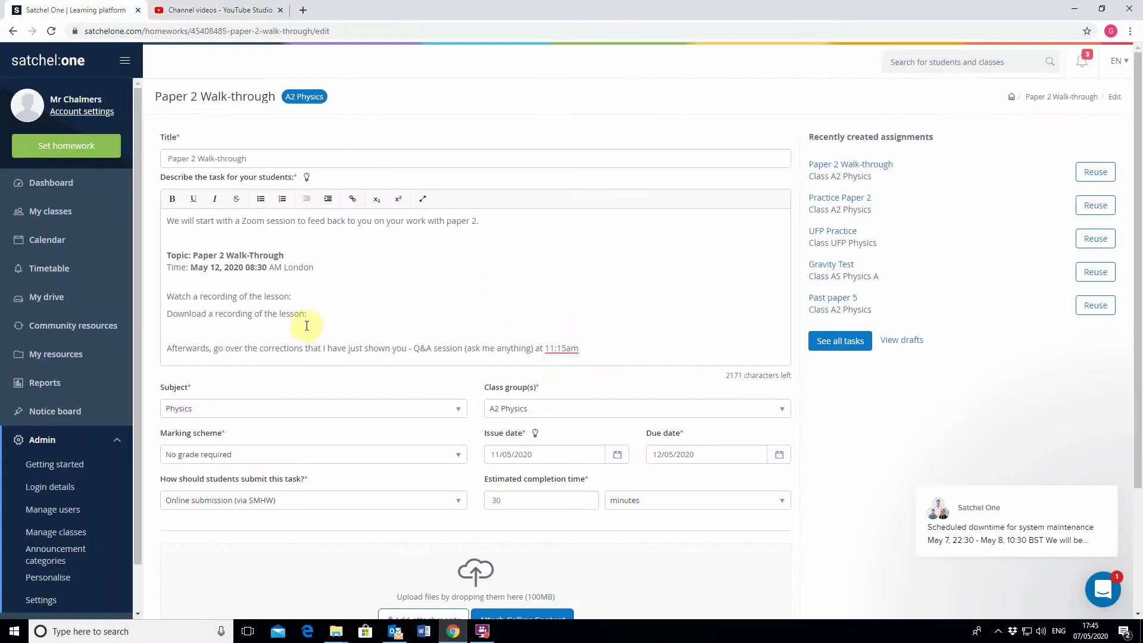
pyautogui.rightClick(309, 294)
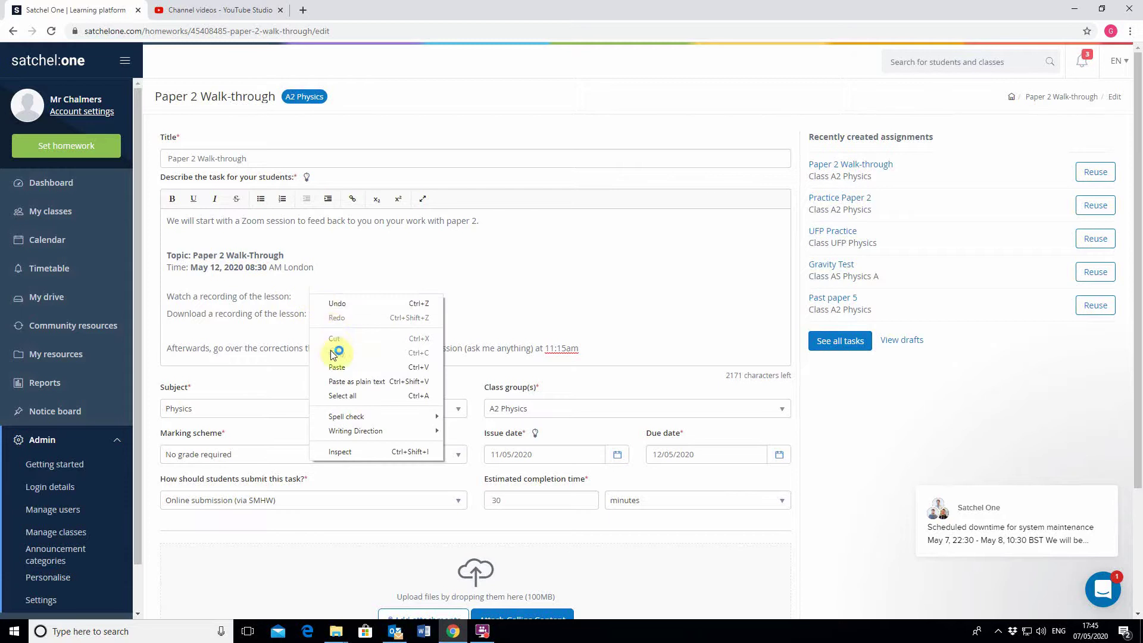
pyautogui.click(334, 375)
# Turn the pasted YouTube address in the homework description into a hyperlink pointing to the same URL.
pyautogui.moveTo(416, 296); pyautogui.dragTo(302, 296)
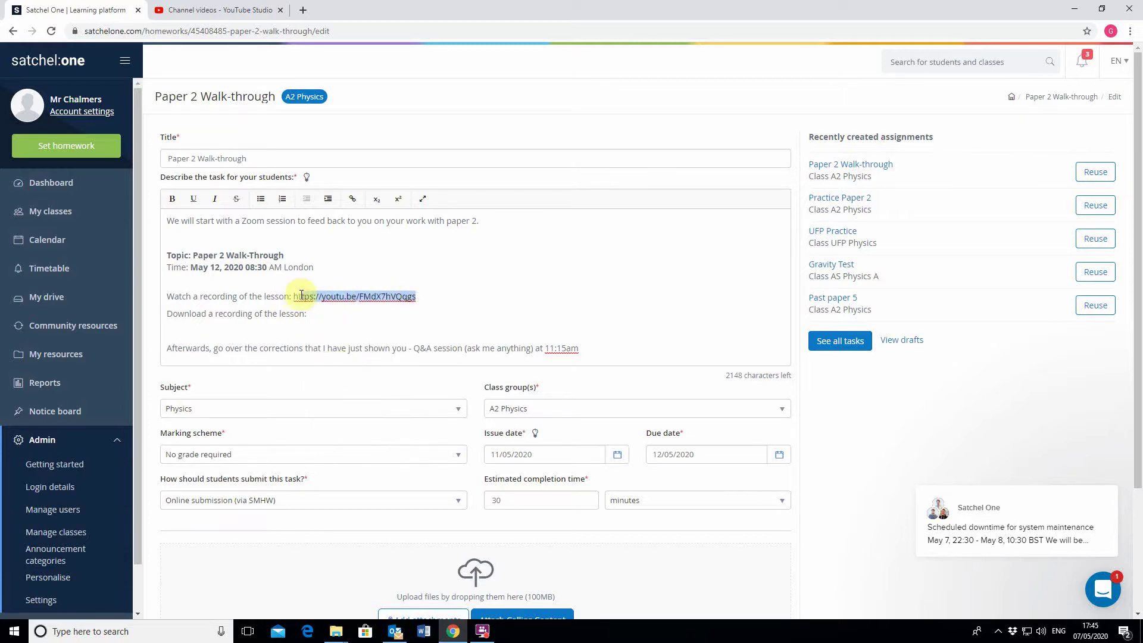
pyautogui.click(352, 198)
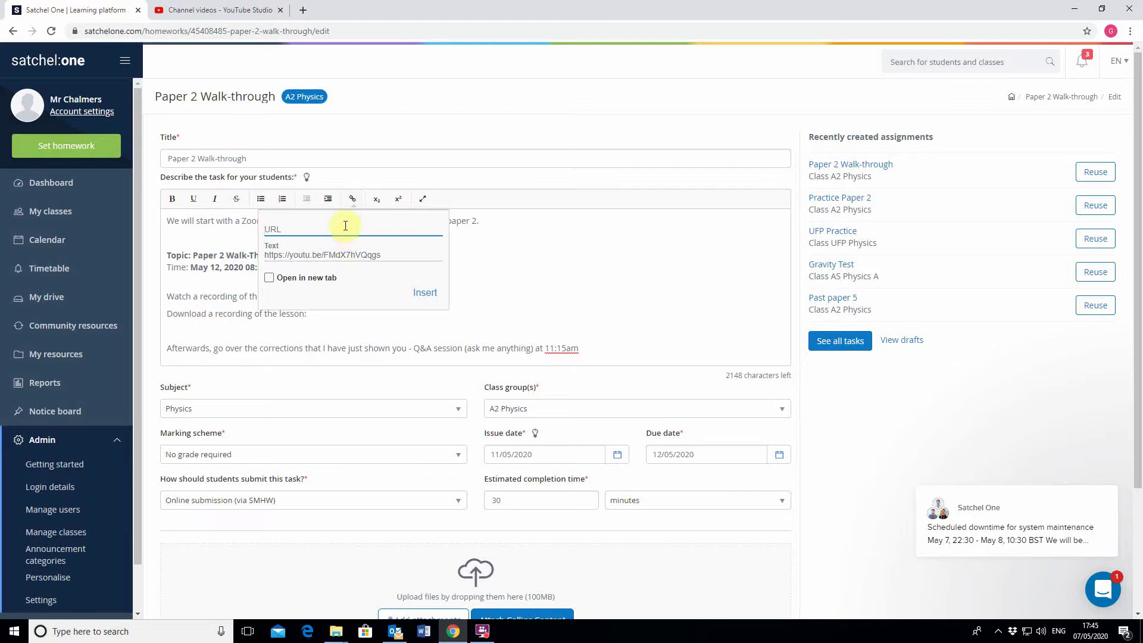
pyautogui.rightClick(345, 226)
pyautogui.click(372, 298)
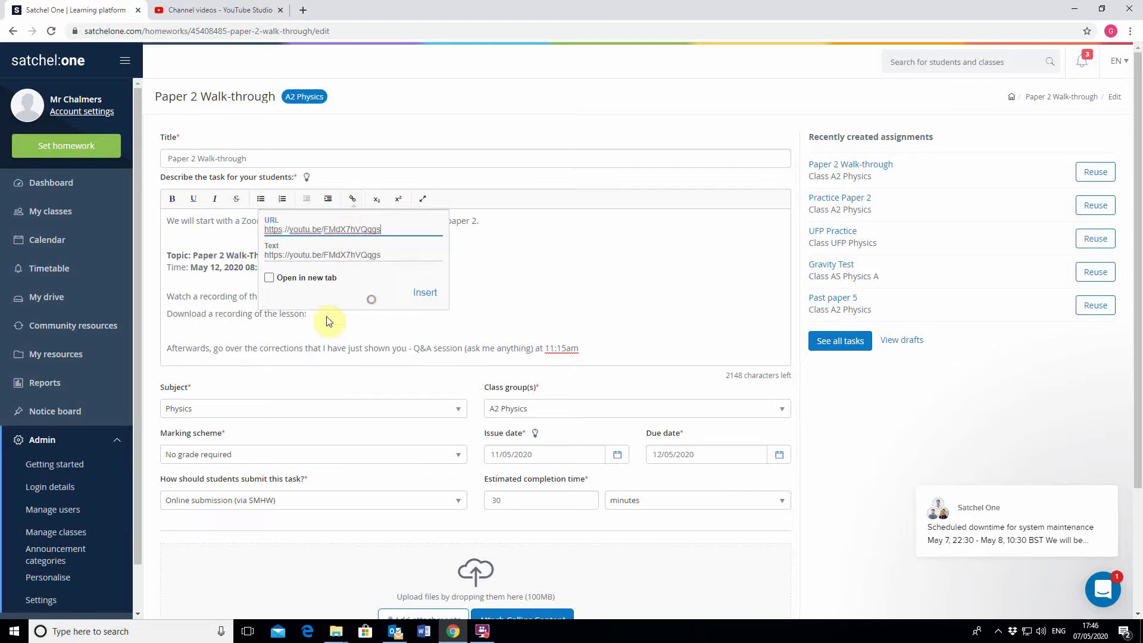
pyautogui.click(420, 295)
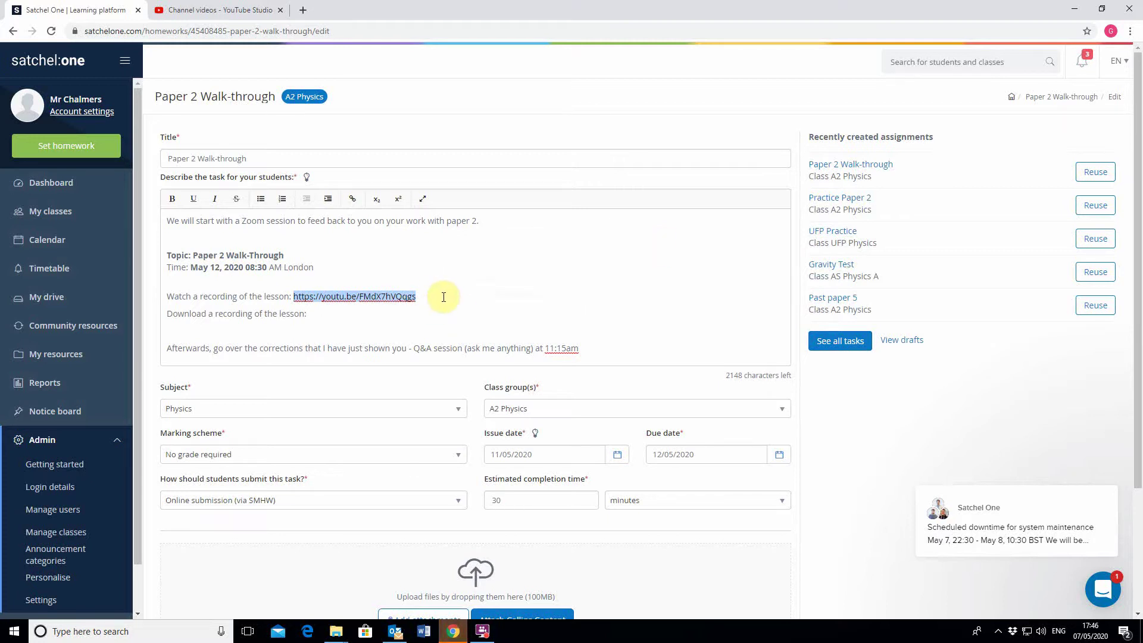
pyautogui.click(402, 317)
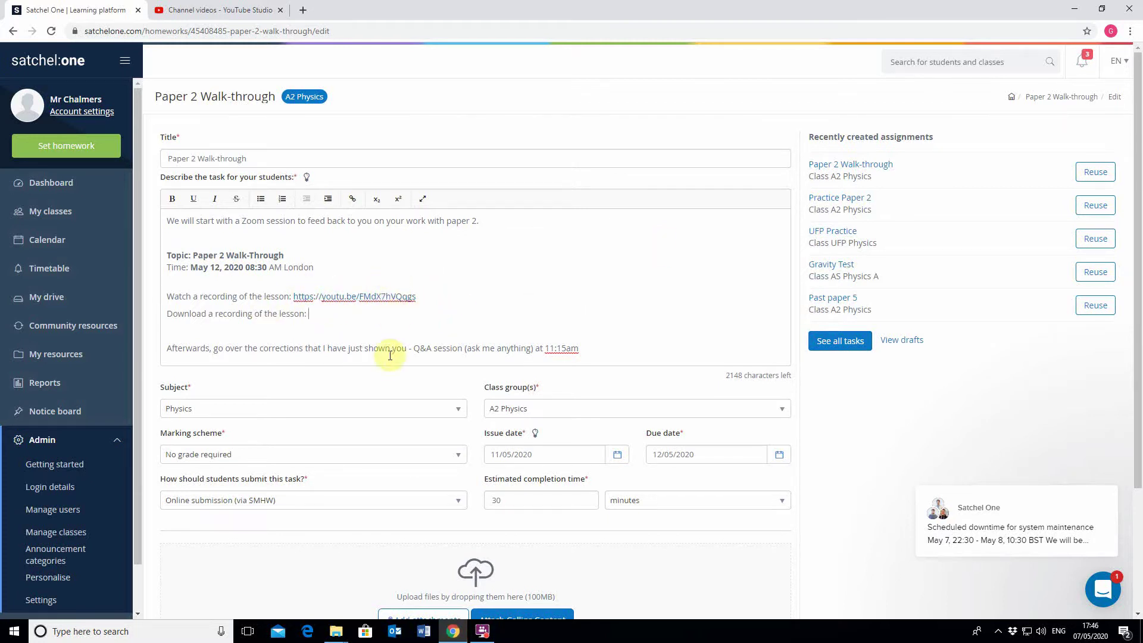
# Add the copied YouTube video address to the homework as a web link.
pyautogui.scroll(-3, 388, 354)
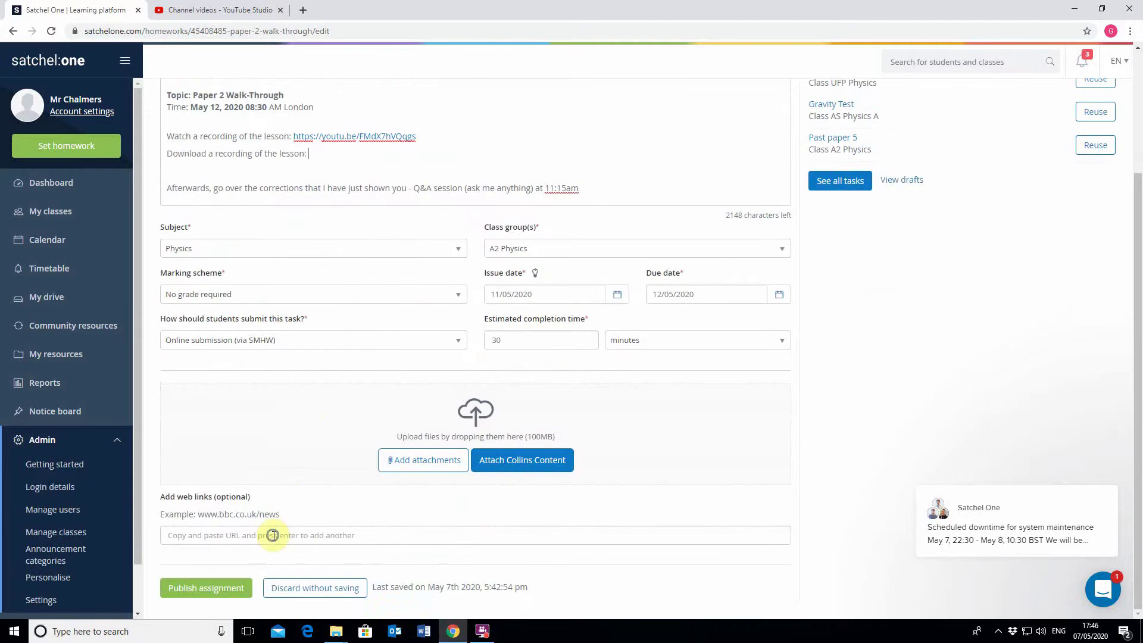
pyautogui.rightClick(273, 535)
pyautogui.click(305, 441)
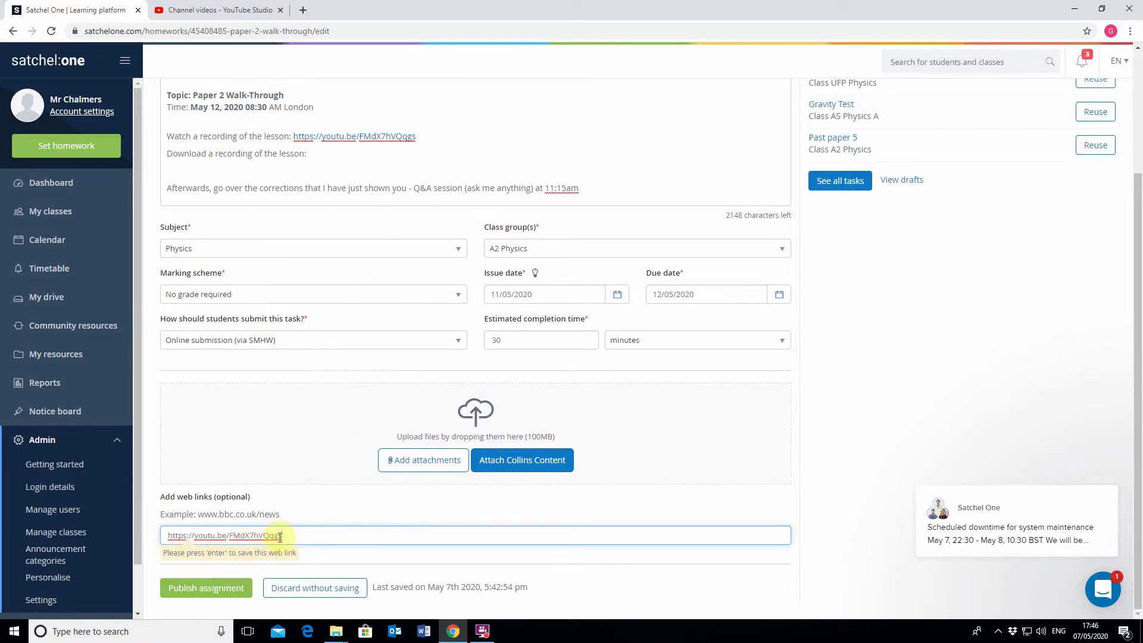
pyautogui.press('Return')
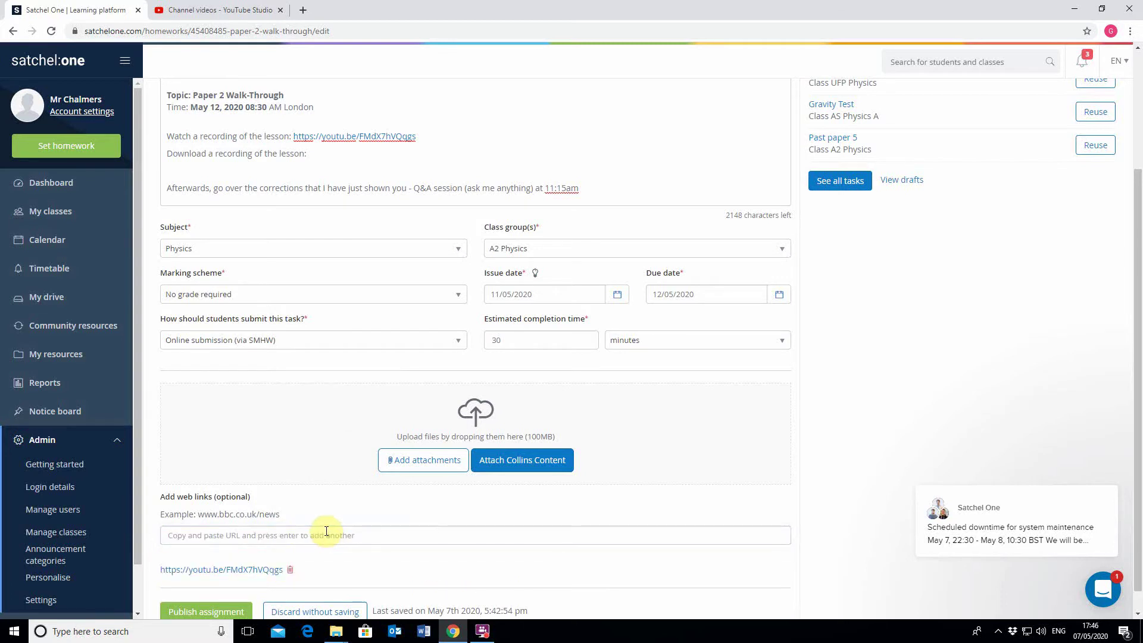
pyautogui.scroll(-1, 326, 531)
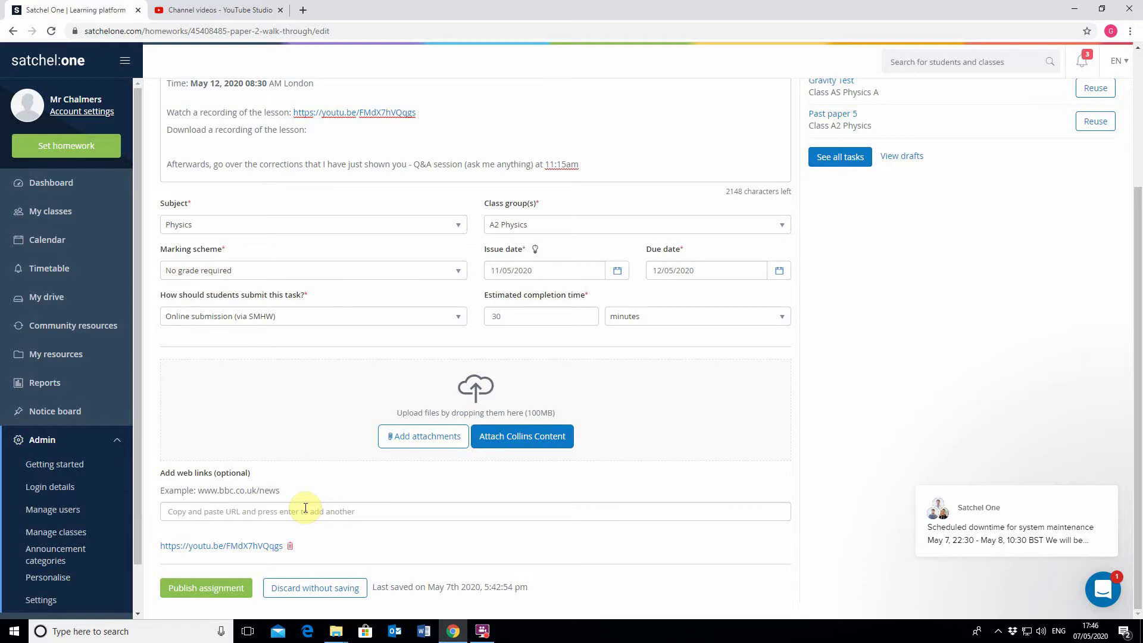
# Switch to YouTube Studio and dismiss the "Video published" dialog for the paper 2 walk-through video.
pyautogui.scroll(3, 390, 358)
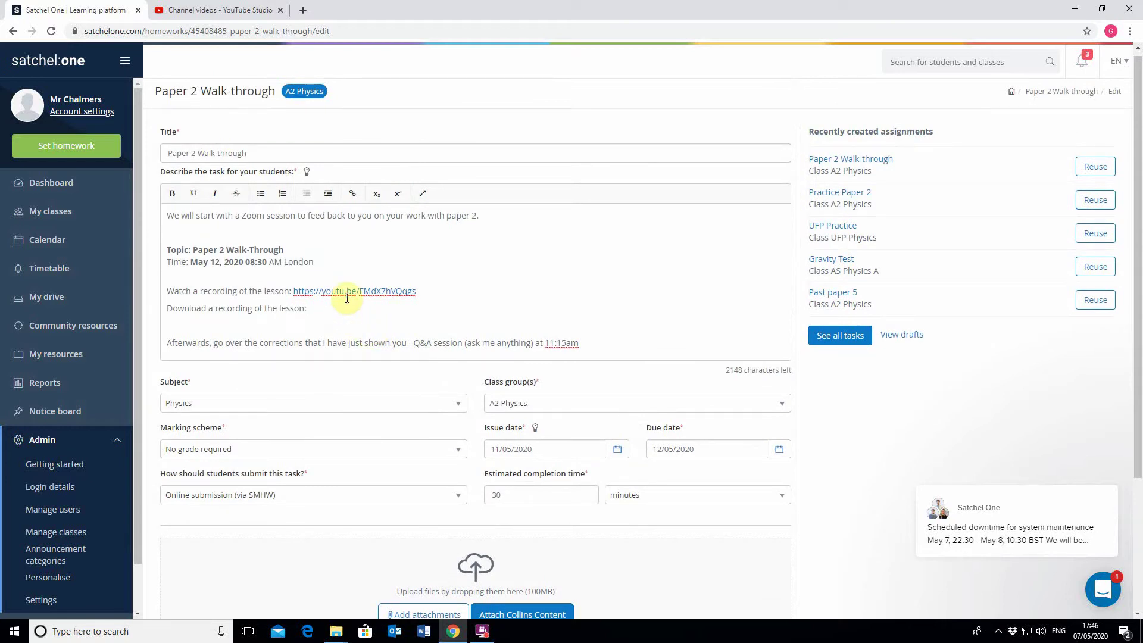
pyautogui.click(242, 10)
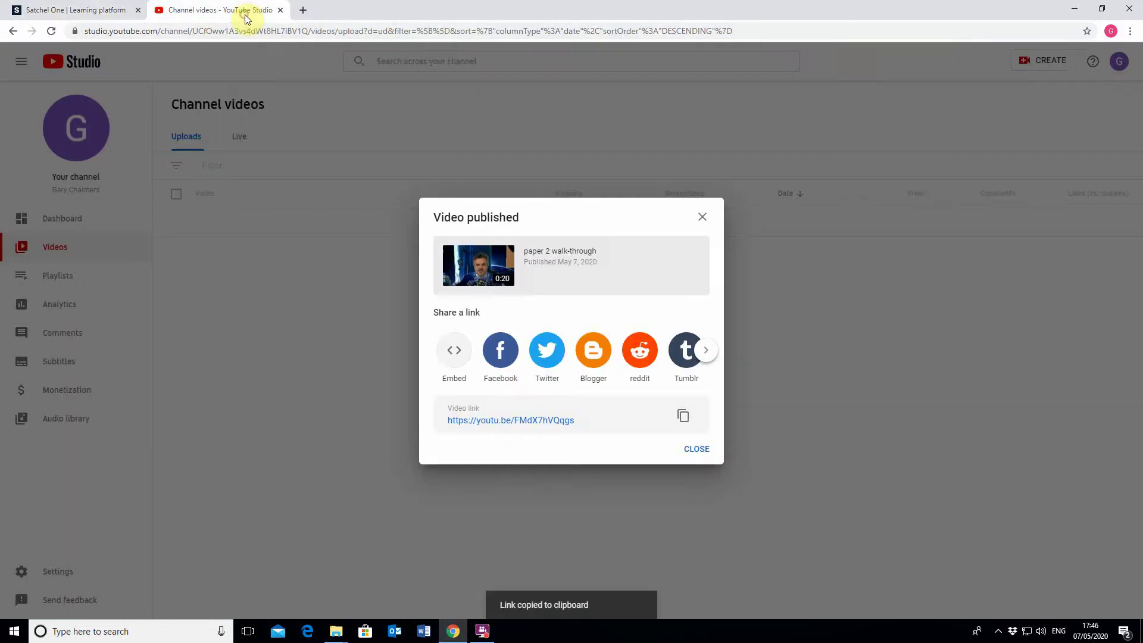
pyautogui.click(704, 217)
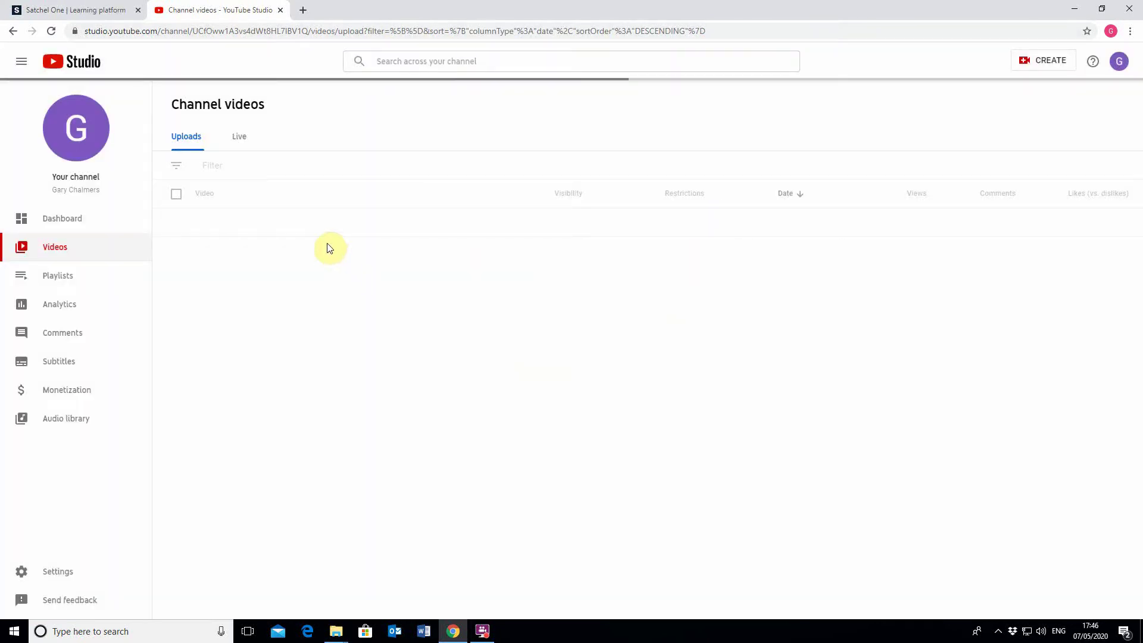
# Open wetransfer.com in a new browser tab.
pyautogui.click(304, 11)
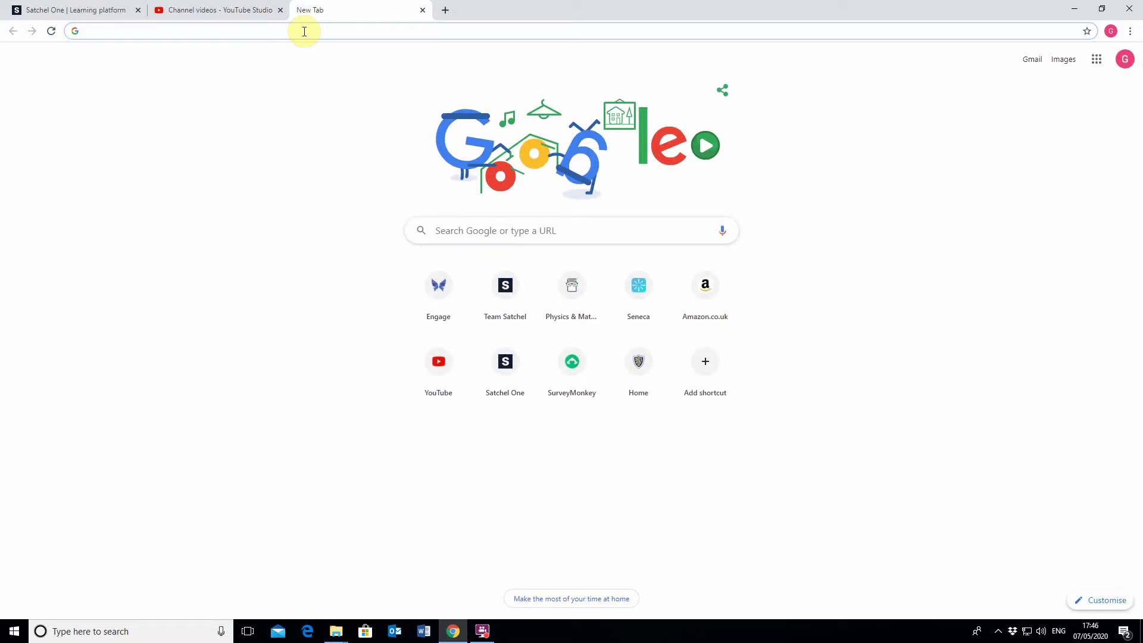
pyautogui.write('we')
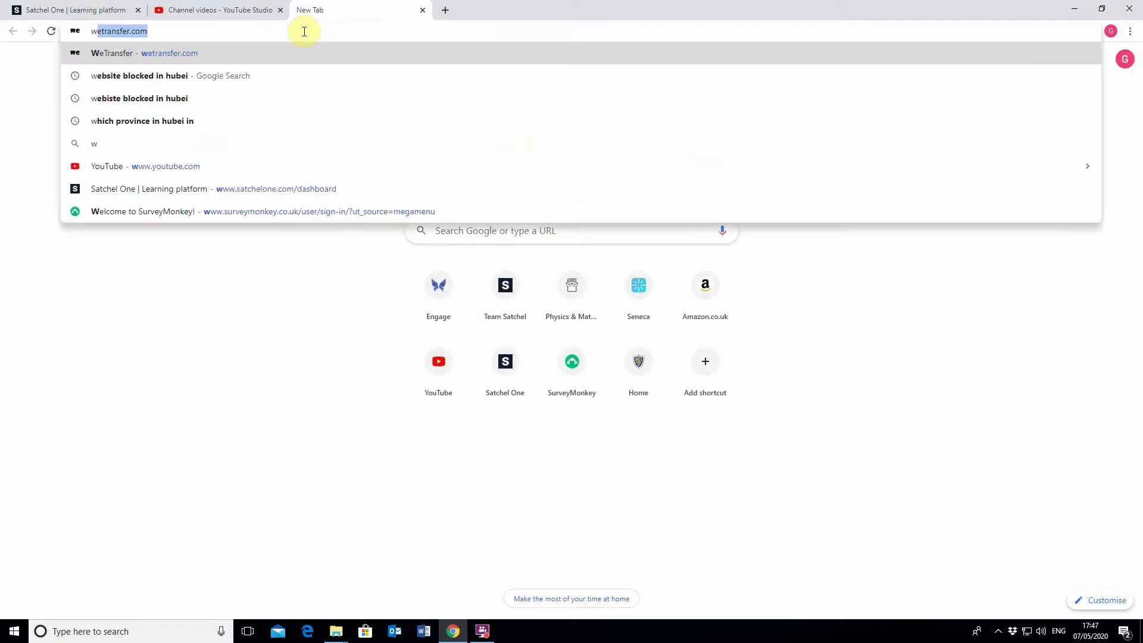
pyautogui.write('tr')
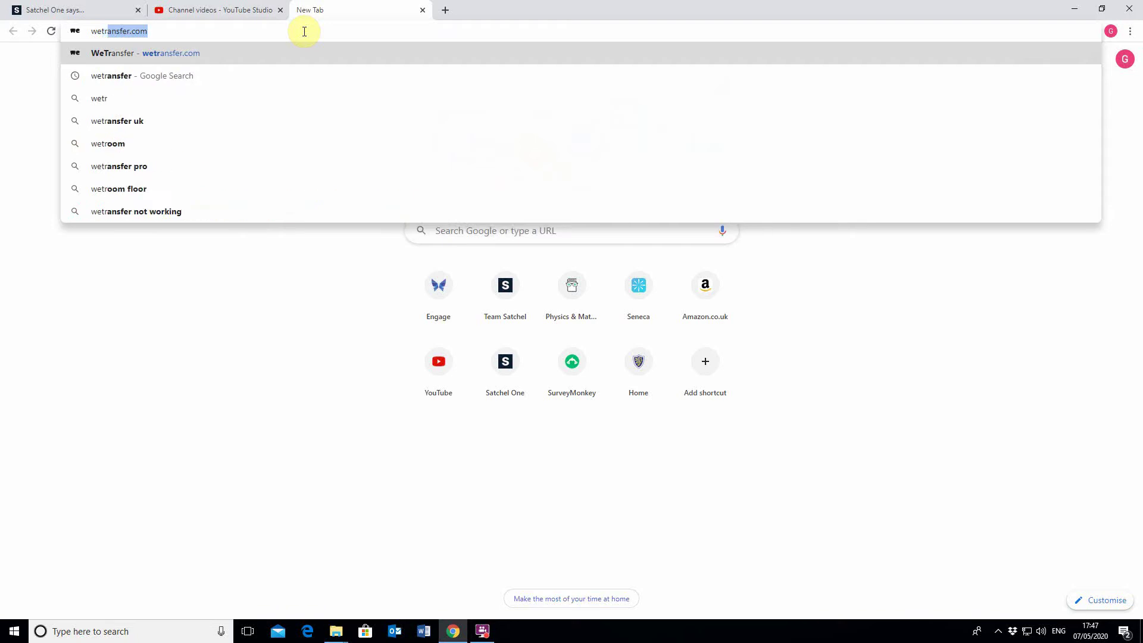
pyautogui.write('ans')
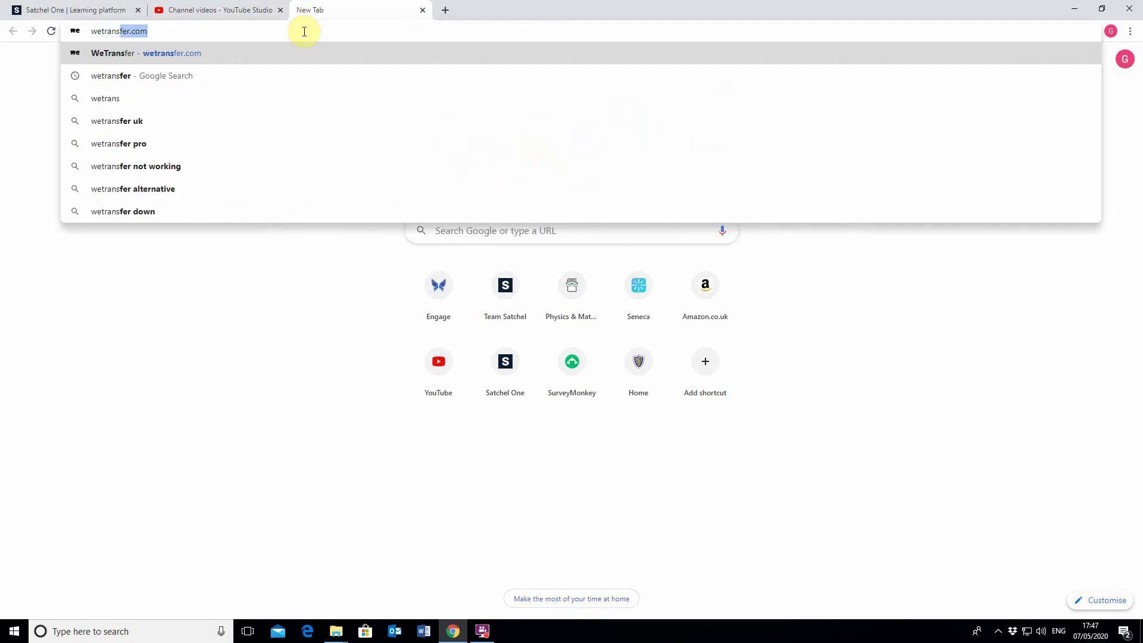
pyautogui.write('fer')
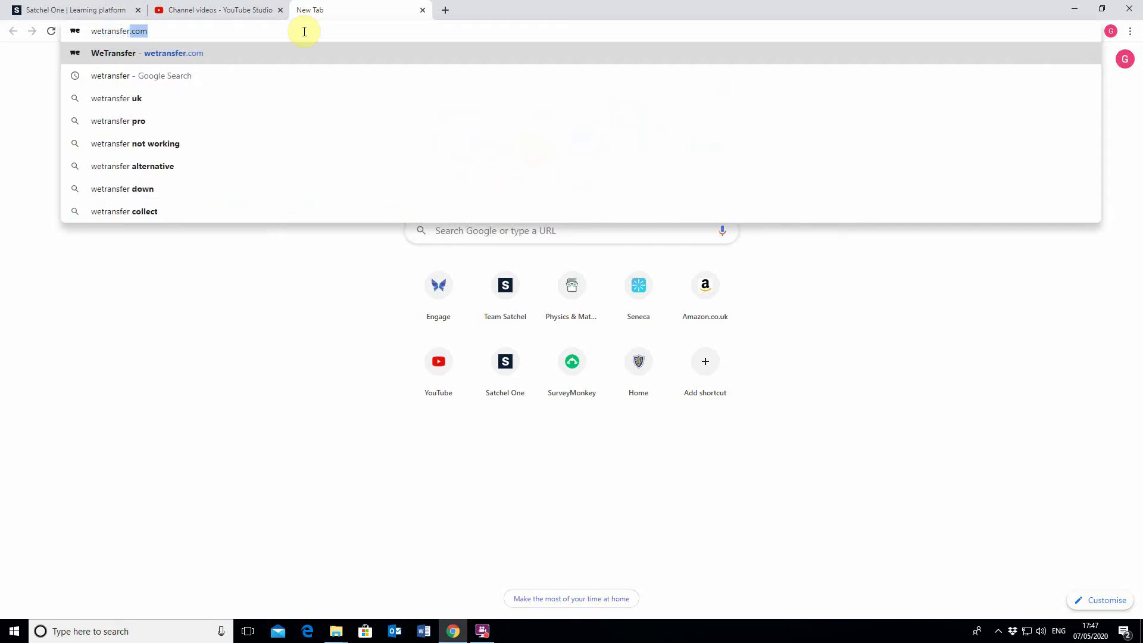
pyautogui.write('.com')
pyautogui.press('Return')
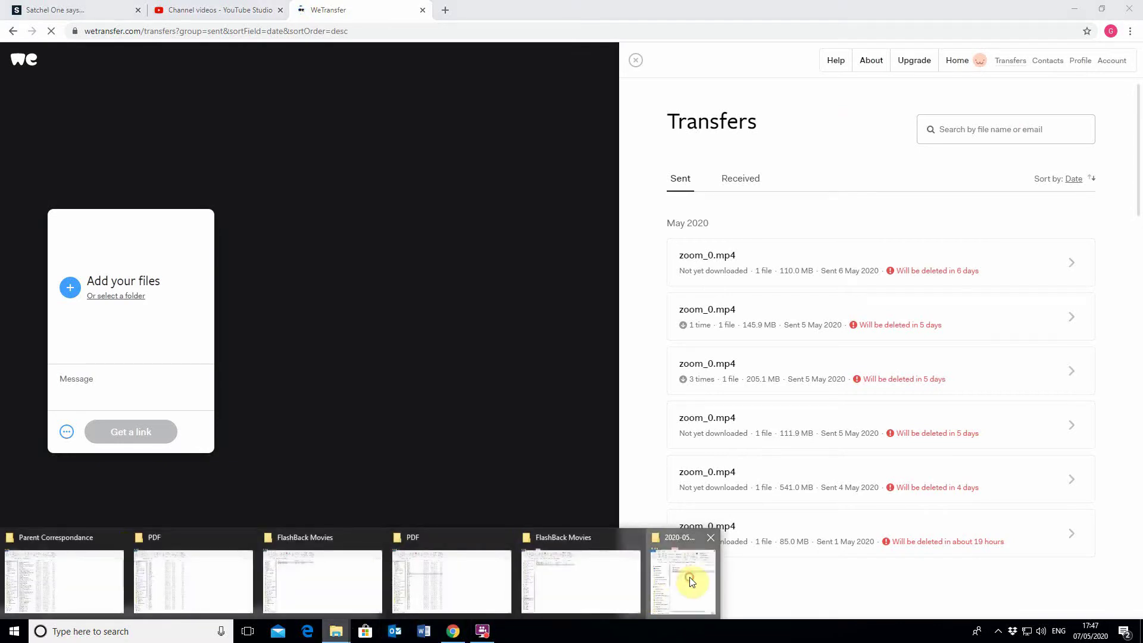
# Upload the zoom_0 video from the paper 2 walk-through recording folder to WeTransfer as a link transfer.
pyautogui.click(686, 580)
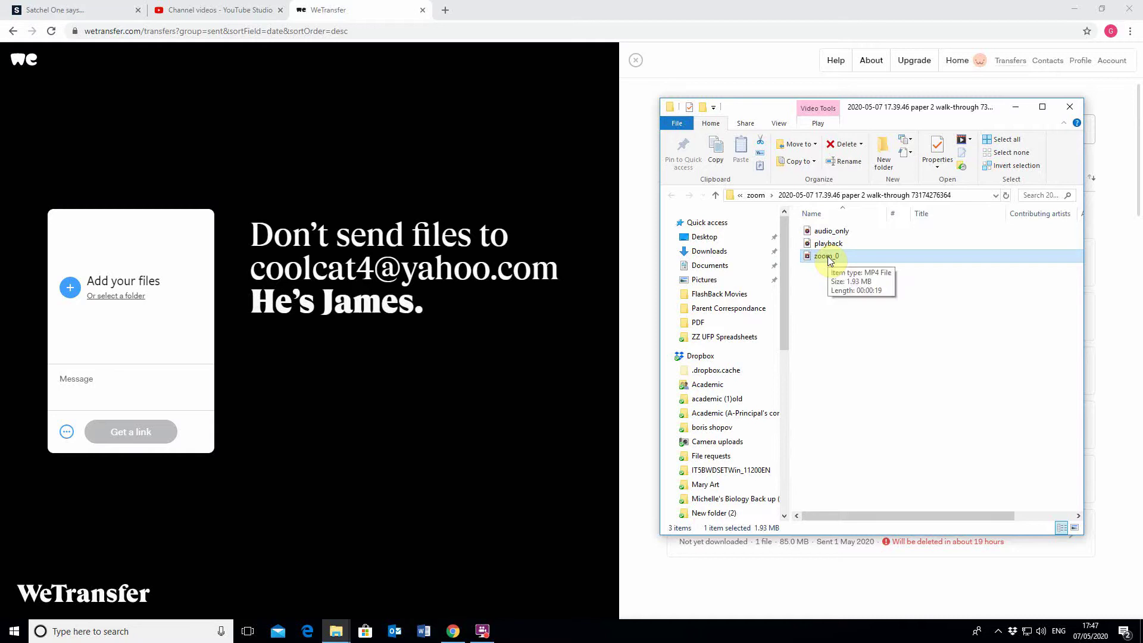
pyautogui.click(828, 256)
pyautogui.moveTo(828, 256); pyautogui.dragTo(250, 243)
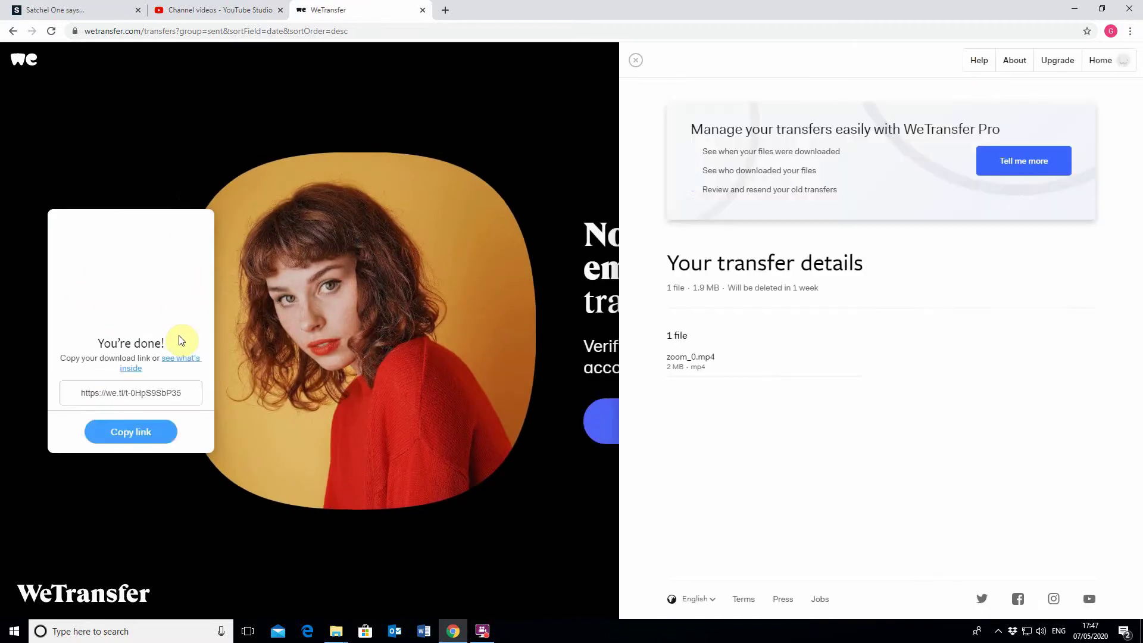
# Copy the WeTransfer download link and paste it after "Download a recording of the lesson:" in the Satchel One homework description.
pyautogui.click(148, 434)
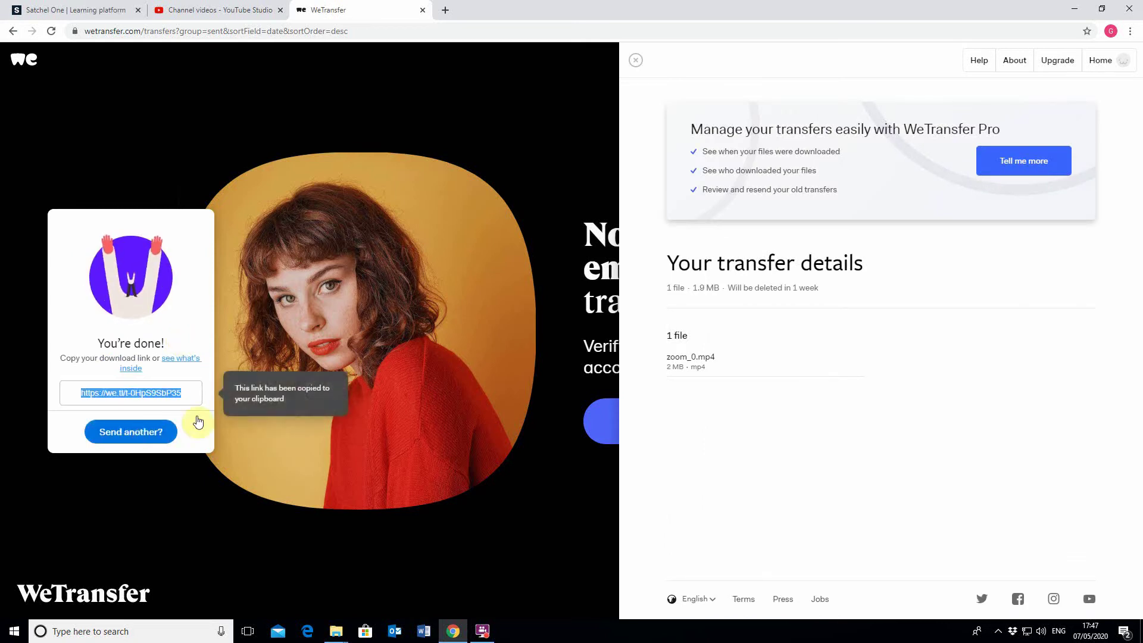
pyautogui.click(35, 12)
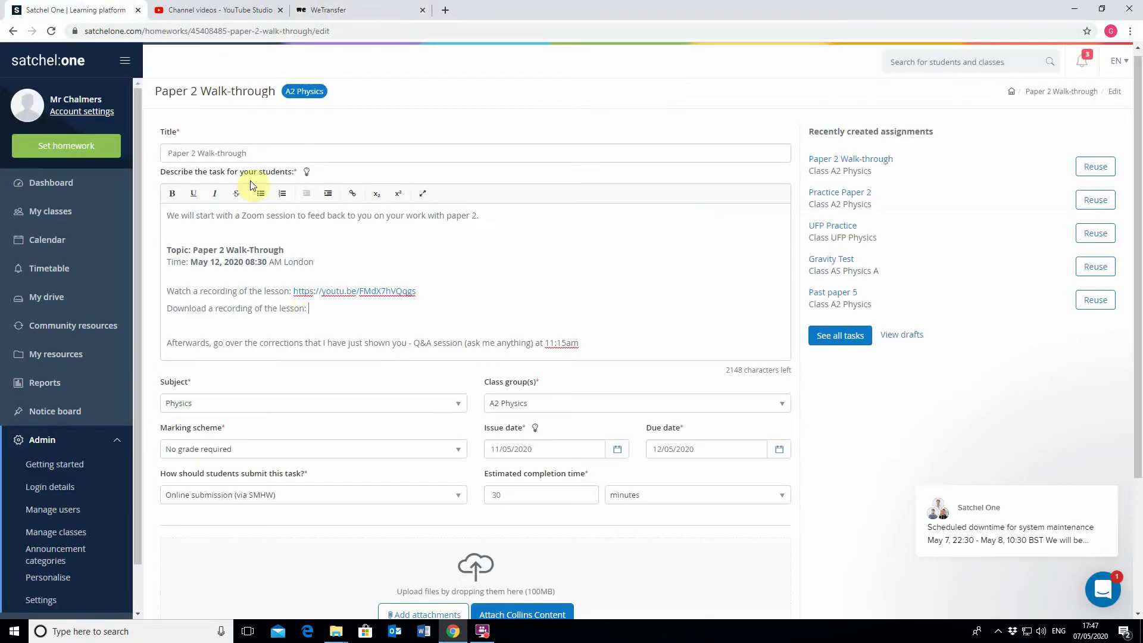
pyautogui.rightClick(317, 308)
pyautogui.click(345, 378)
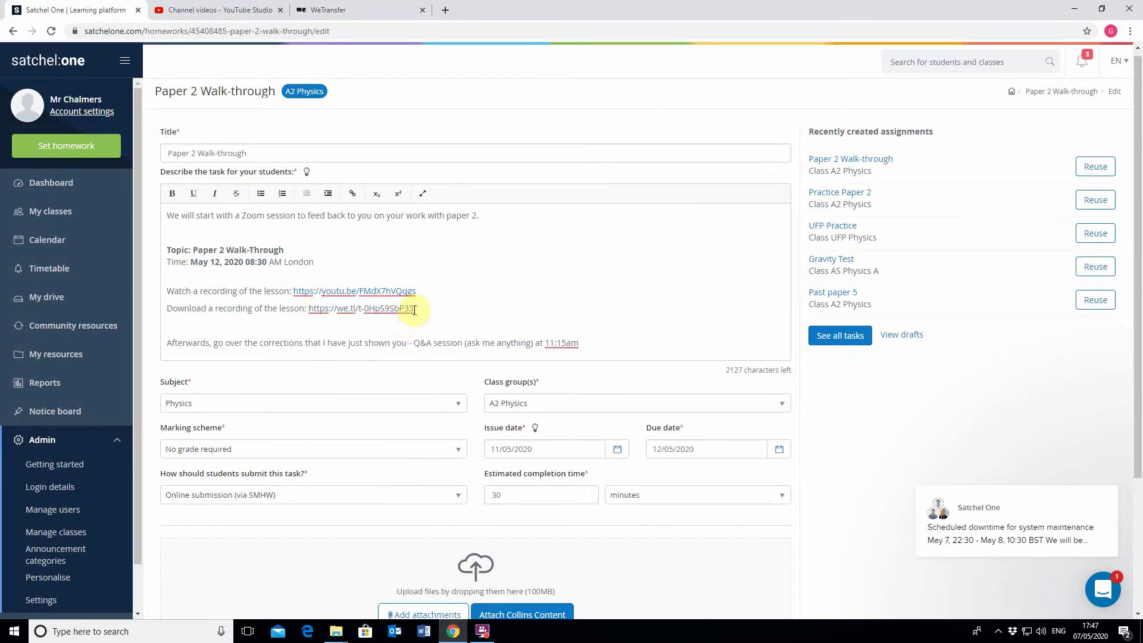
# Turn the pasted WeTransfer address in the homework description into a hyperlink pointing to the same URL.
pyautogui.moveTo(414, 309); pyautogui.dragTo(320, 309)
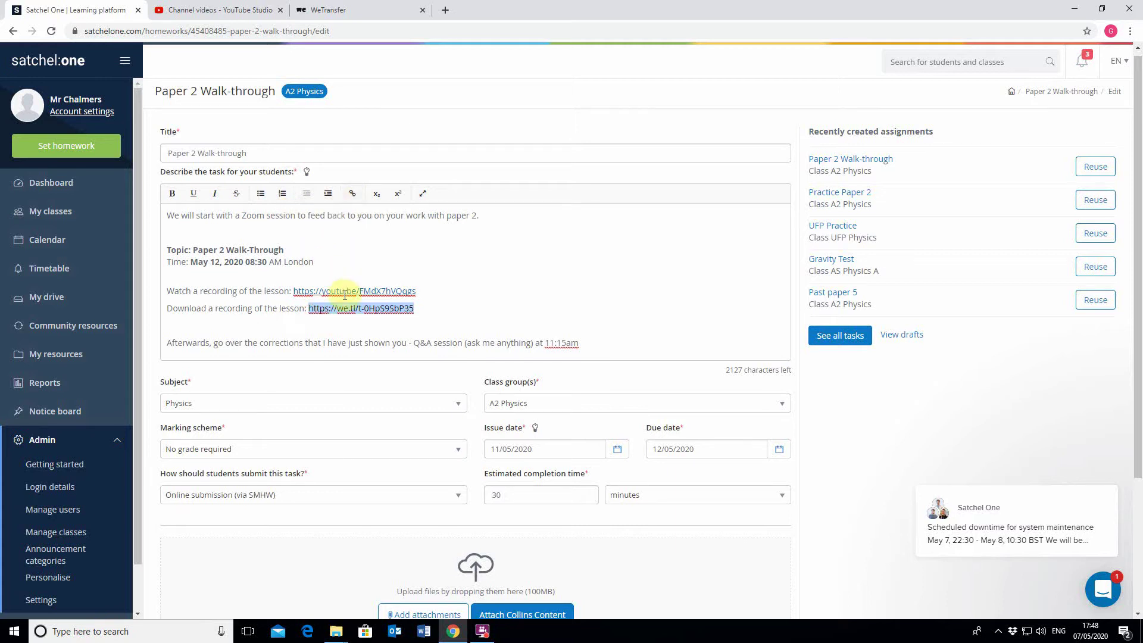
pyautogui.click(354, 195)
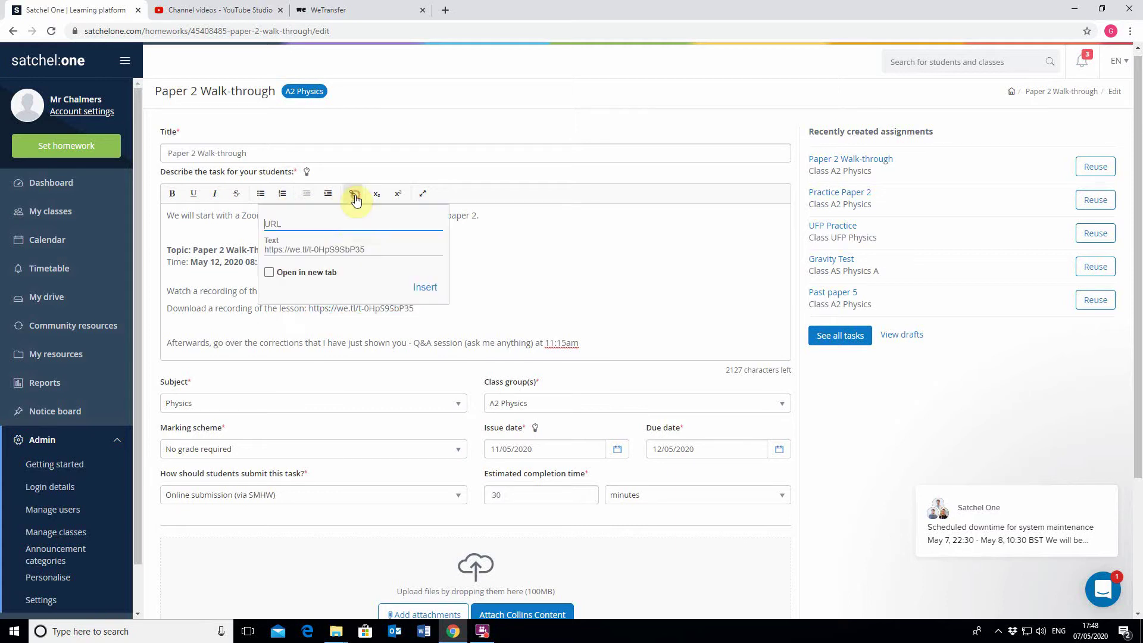
pyautogui.rightClick(351, 227)
pyautogui.click(384, 296)
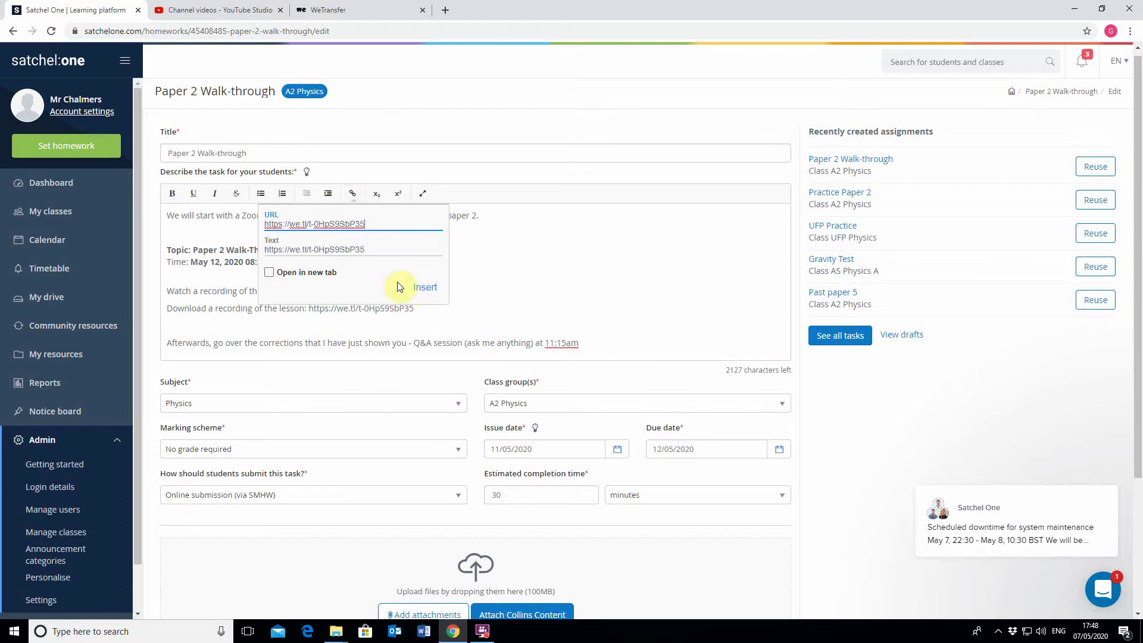
pyautogui.click(424, 289)
pyautogui.click(439, 324)
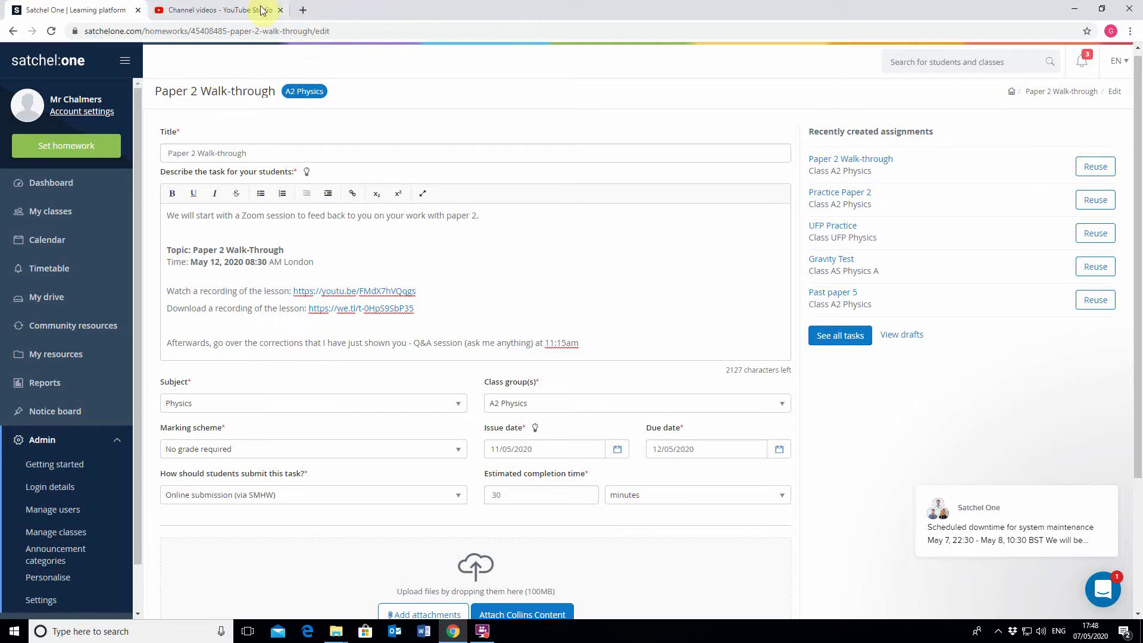
pyautogui.click(400, 336)
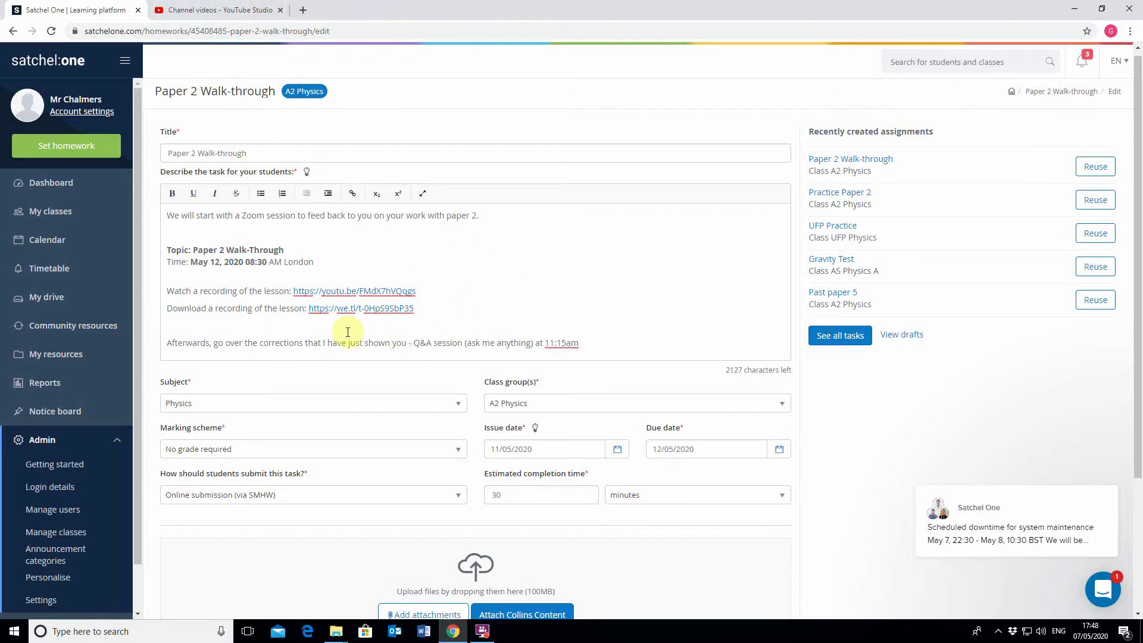